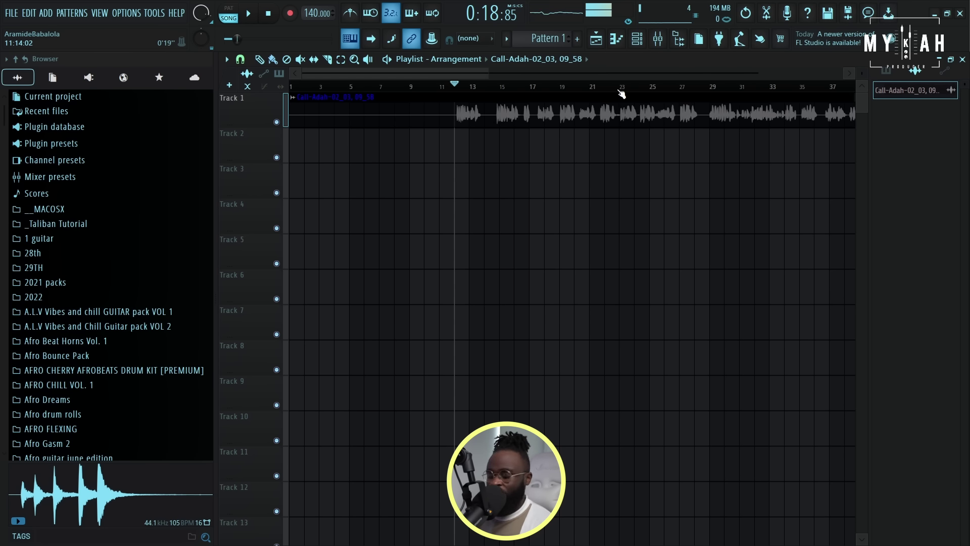
Play back the vocal recording on Track 1 and listen to it
key("space")
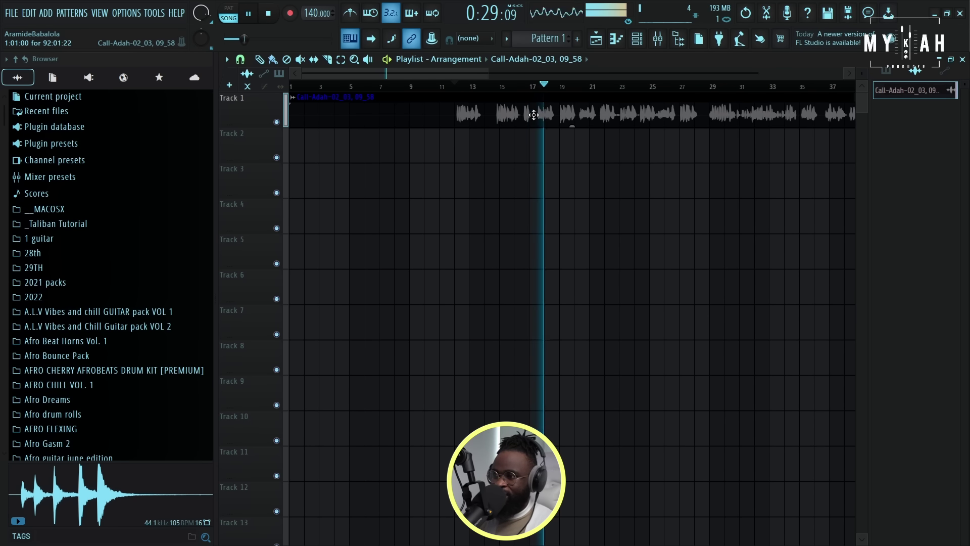
scroll(512, 95, "down", 3)
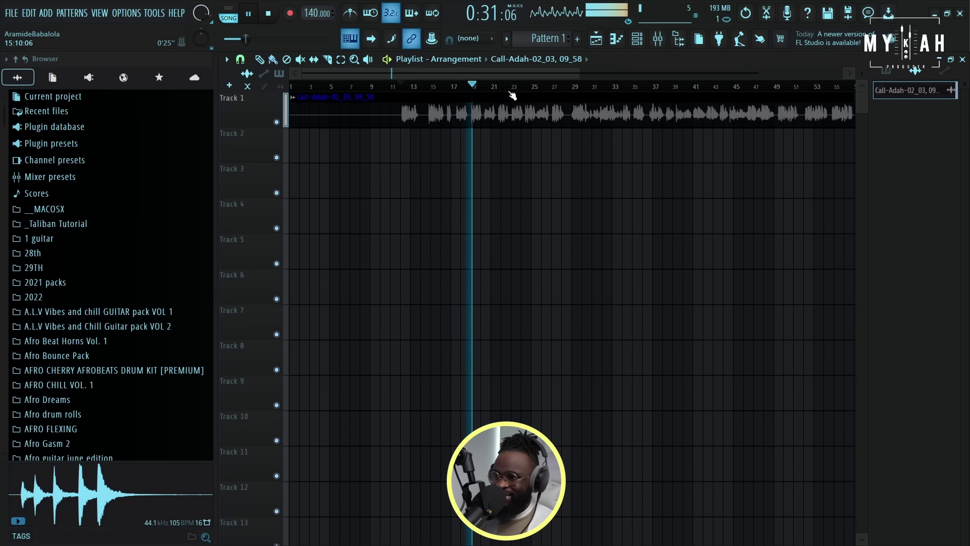
key("space")
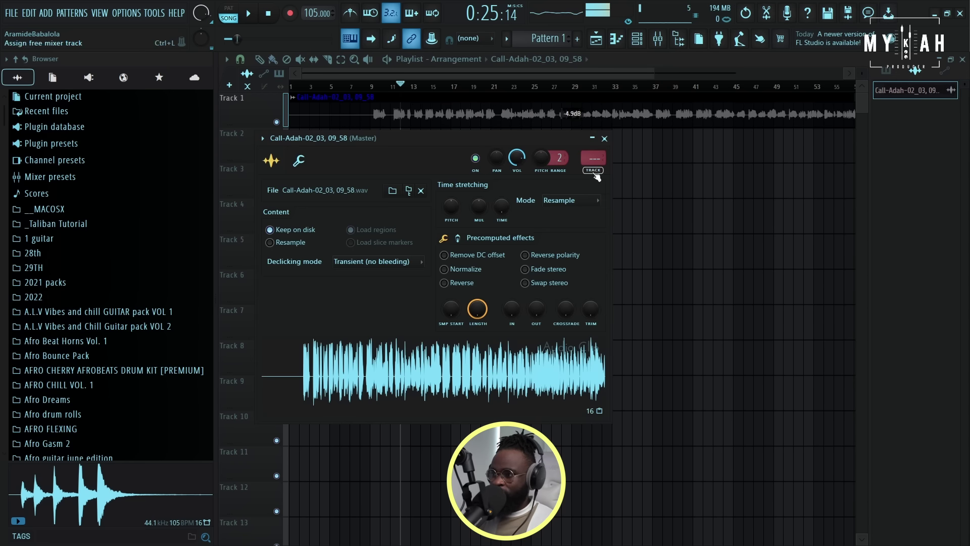
Route the vocal clip to a free mixer track and load Fruity Parametric EQ 2 in its first effect slot
left_click(594, 171)
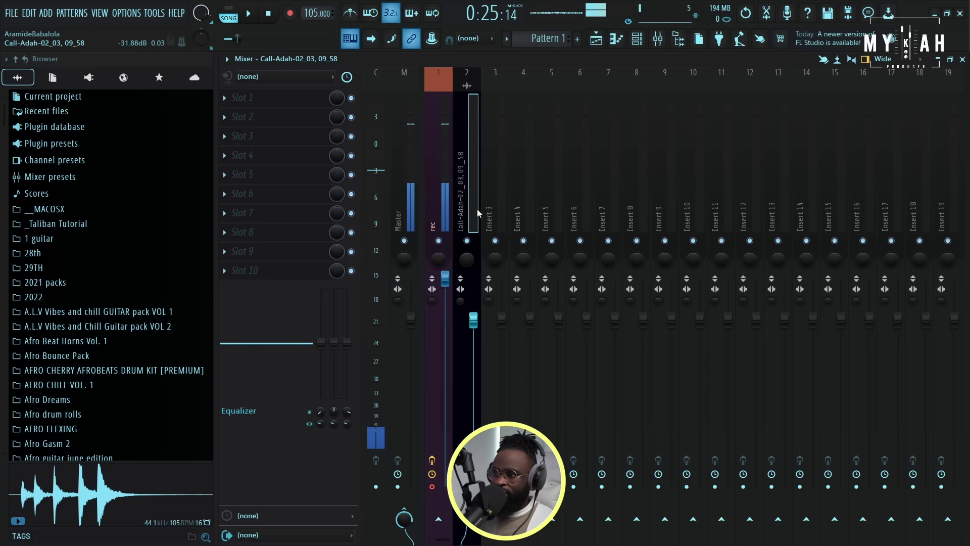
left_click(258, 98)
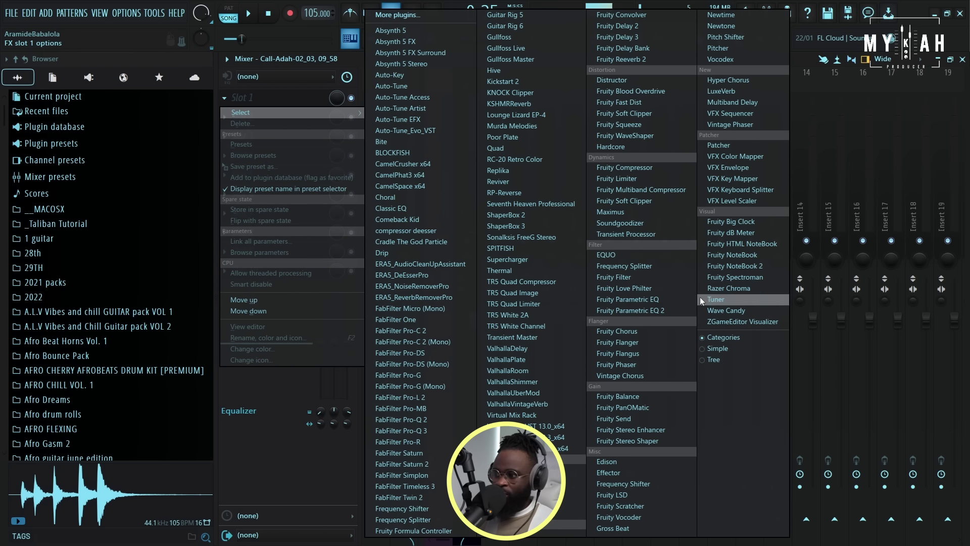
left_click(678, 313)
Cut the vocal's low end with EQ band 1 at -18 dB, order Steep 8, and about 149 Hz while the song plays
key("space")
left_click_drag(379, 309, 395, 385)
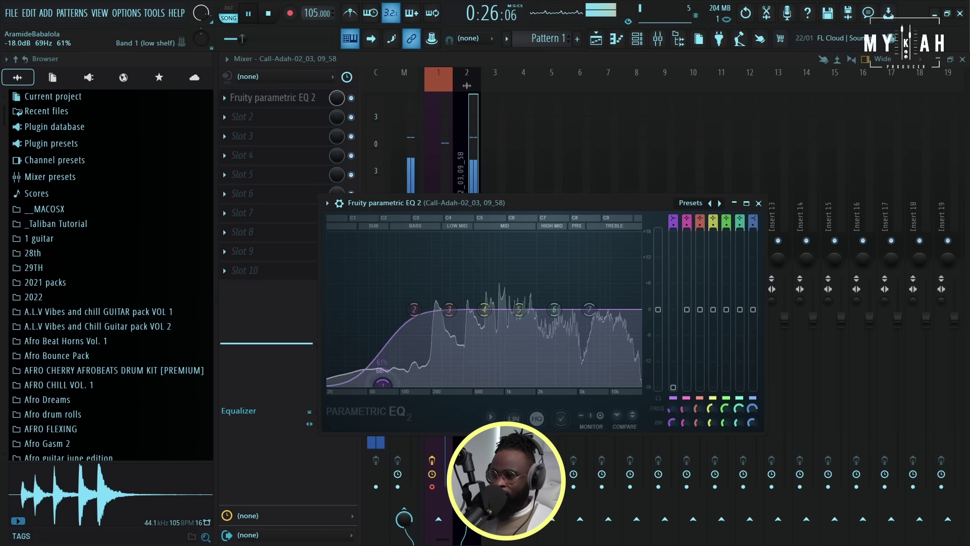
right_click(395, 385)
mouse_move(426, 434)
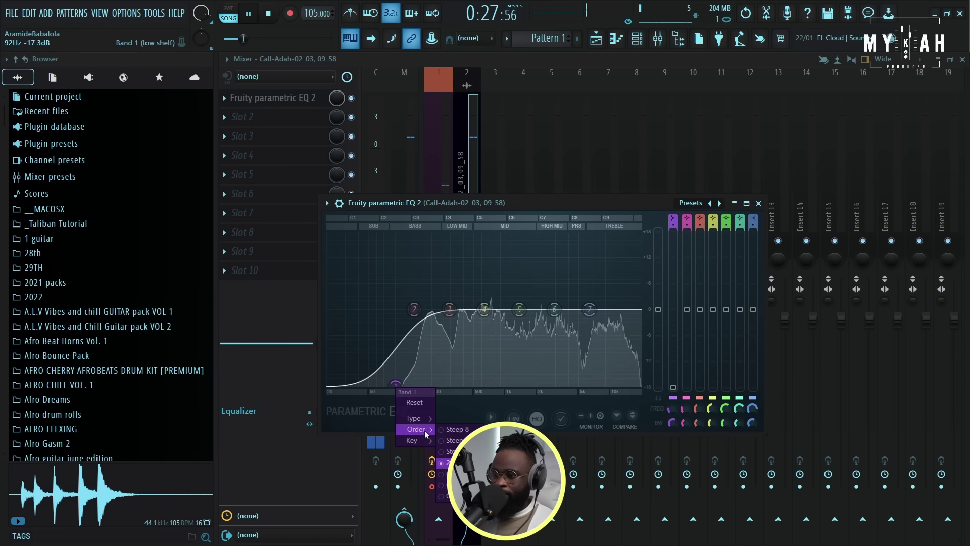
left_click(457, 429)
left_click_drag(395, 385, 421, 384)
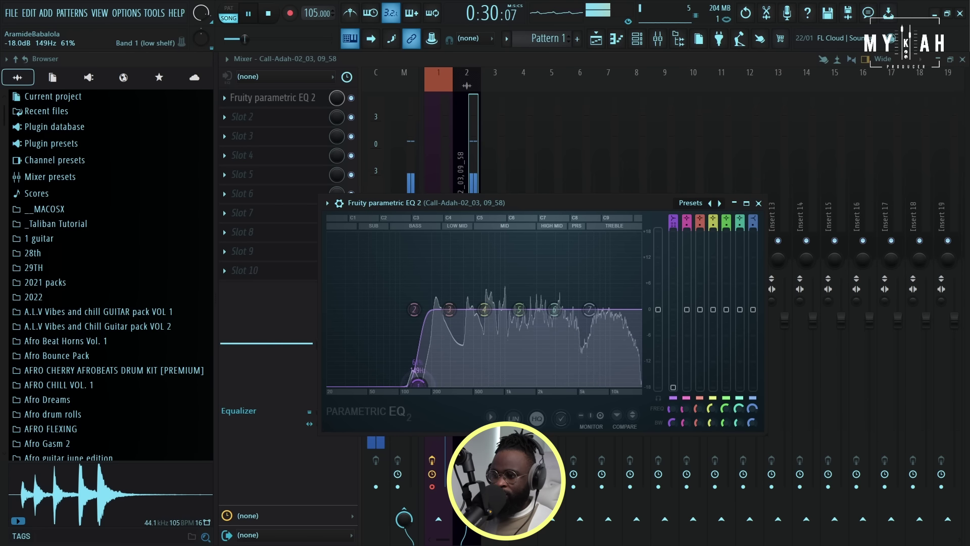
key("space")
Load Poor Plate in the vocal's second effect slot, set Dry to 0 dB and Wet to about -16.1 dB, and play the result
left_click(228, 117)
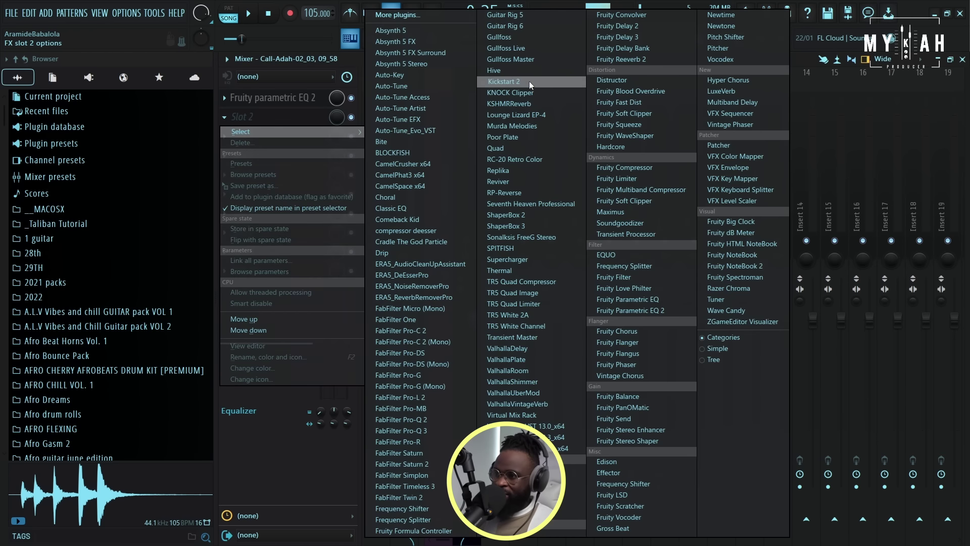
left_click(503, 137)
left_click_drag(352, 241, 352, 222)
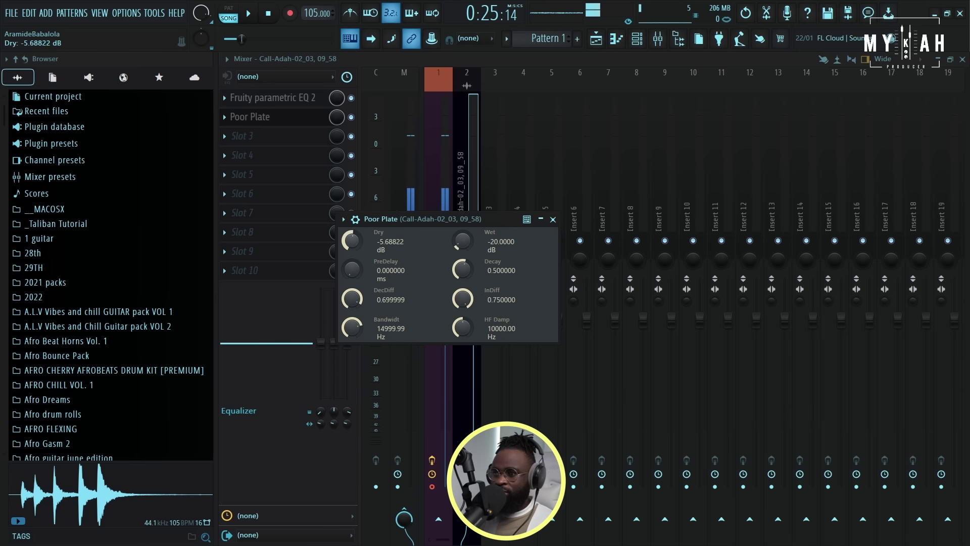
left_click_drag(462, 241, 451, 224)
key("space")
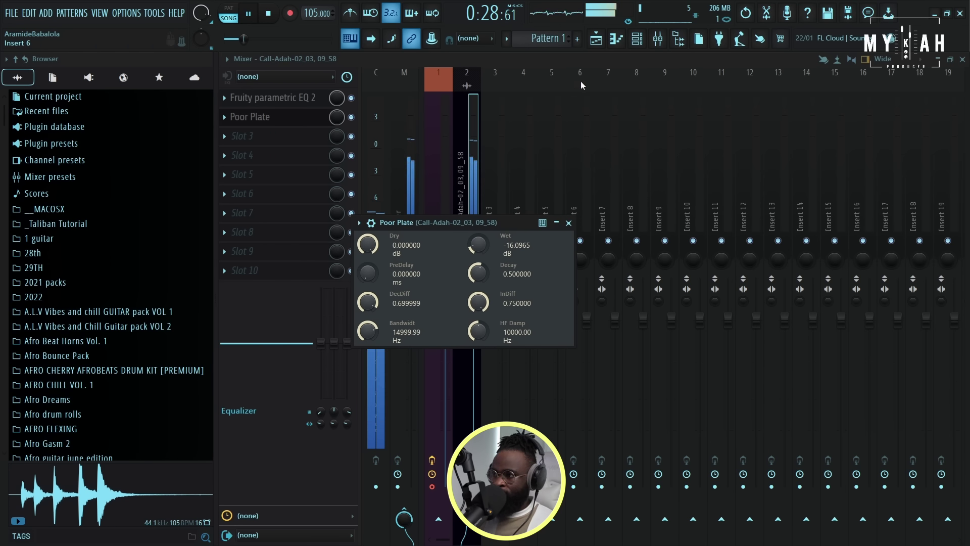
Lower the vocal clip's gain in the playlist to about -6.1 dB
key("F5")
left_click_drag(572, 125, 572, 127)
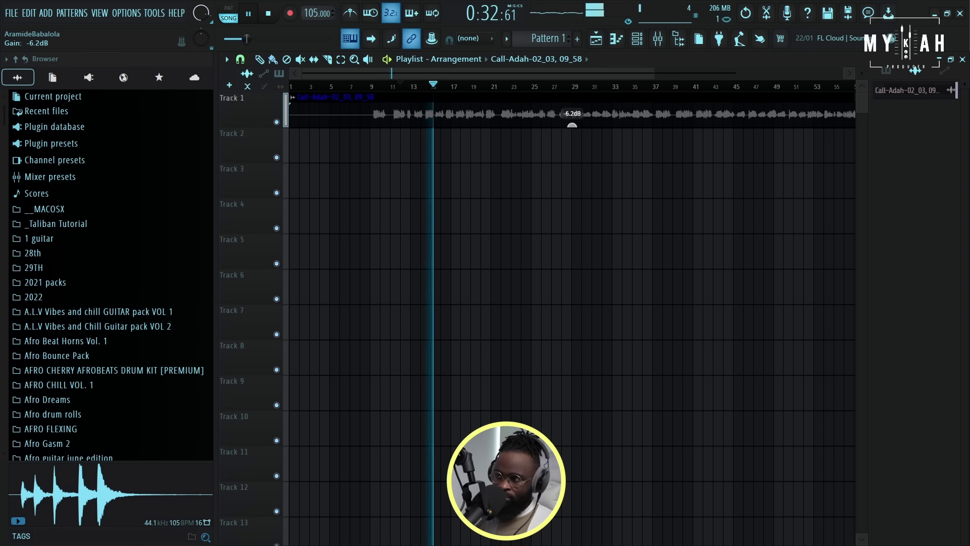
key("space")
scroll(447, 90, "down", 2)
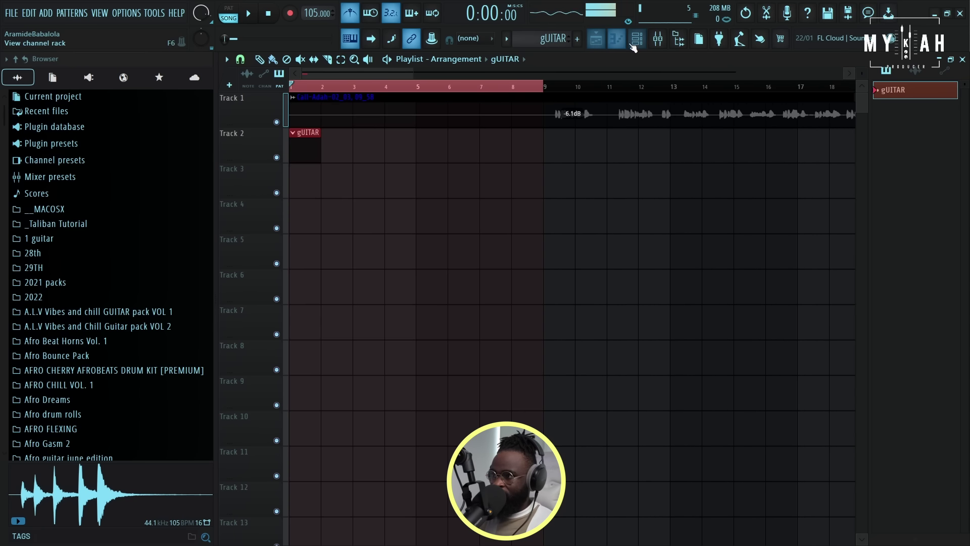
Add a FLEX channel and load the Bright Humbucker AC15 preset from the Essential Guitars pack
left_click(637, 38)
left_click(445, 165)
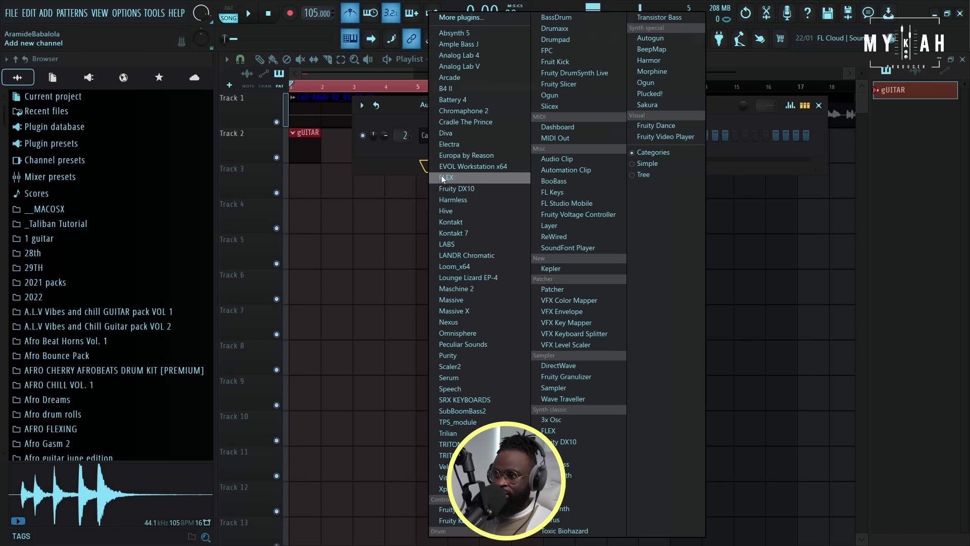
left_click(451, 179)
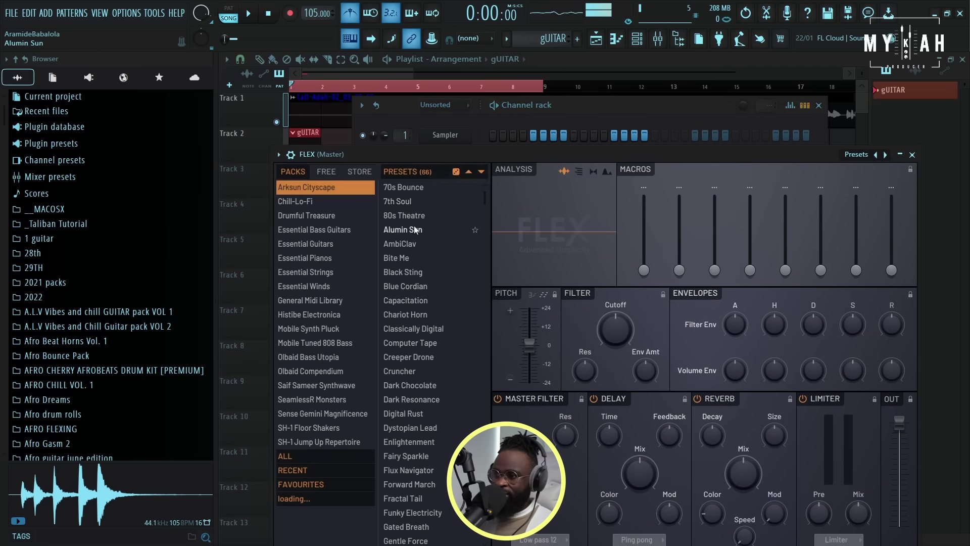
left_click(321, 244)
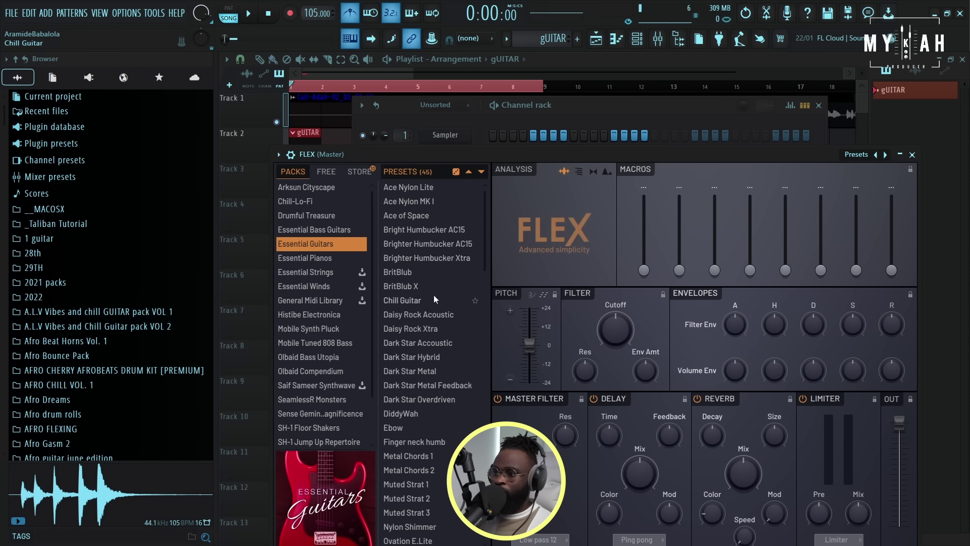
left_click(449, 229)
left_click_drag(469, 151, 405, 105)
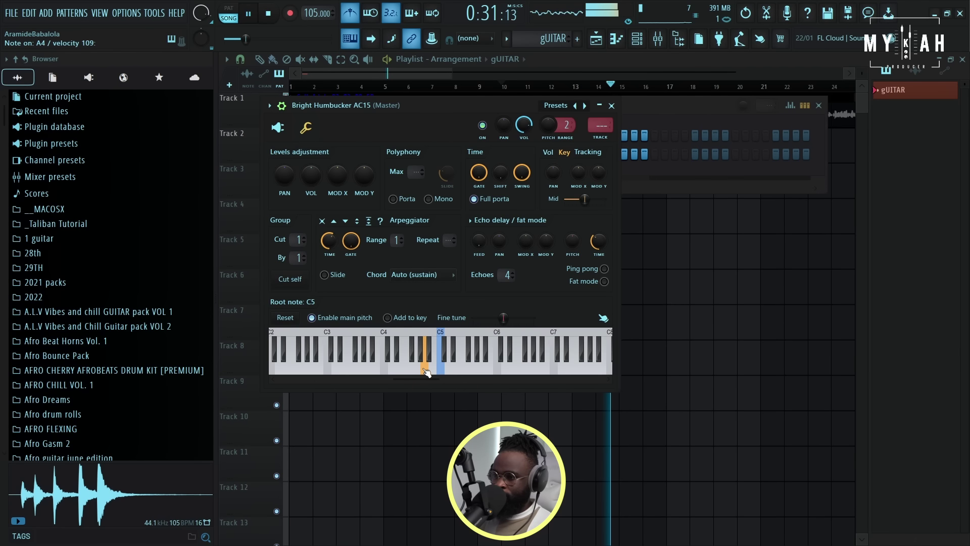
Try notes against the vocal on the guitar channel's keyboard and set its root note to D#5
left_click(433, 373)
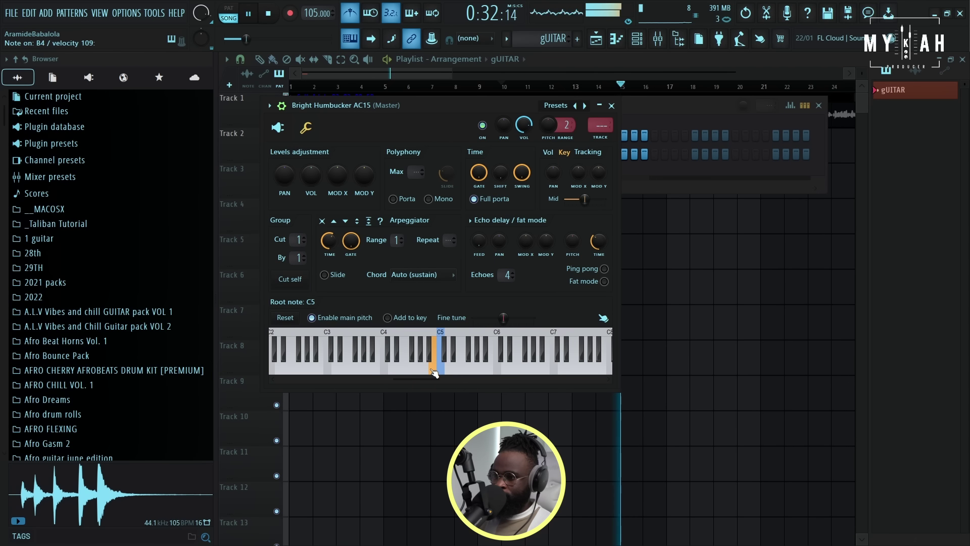
key("space")
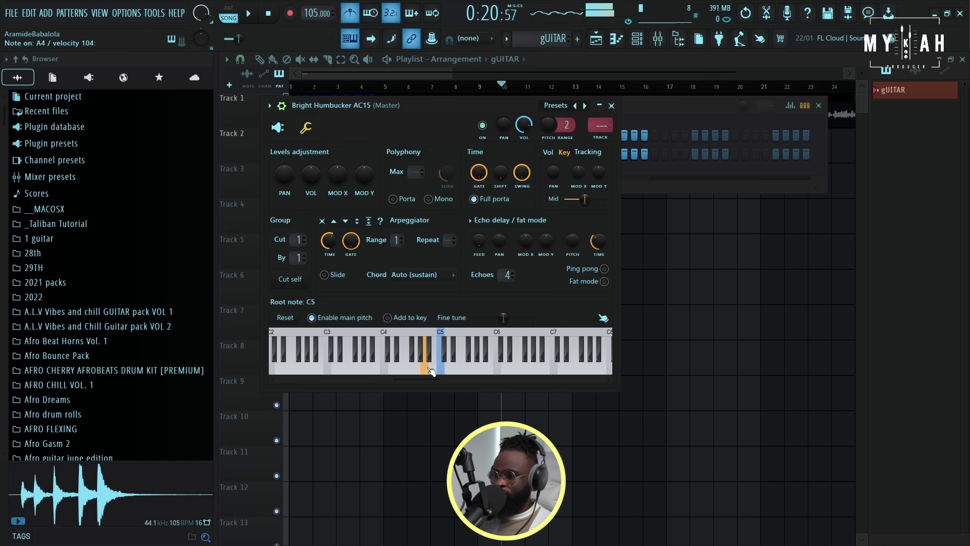
right_click(454, 356)
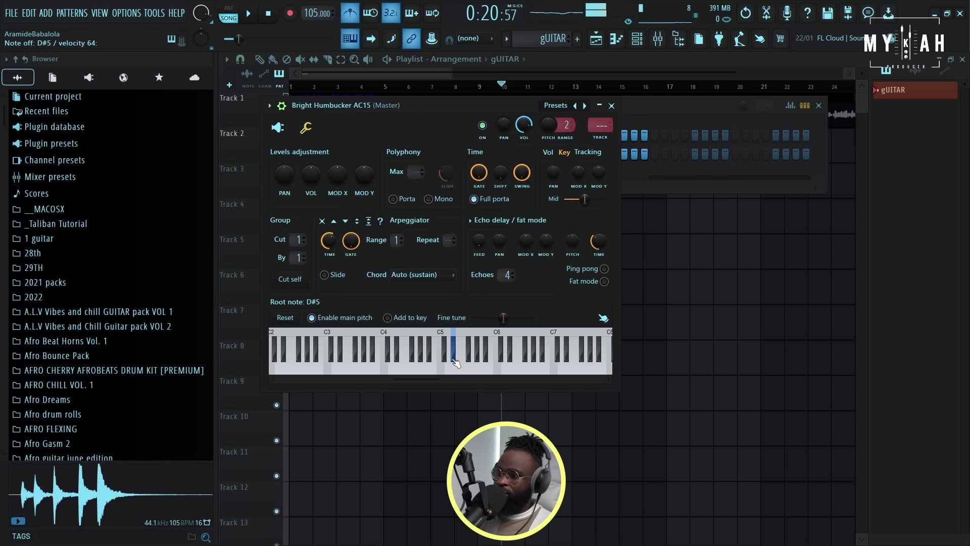
left_click(349, 70)
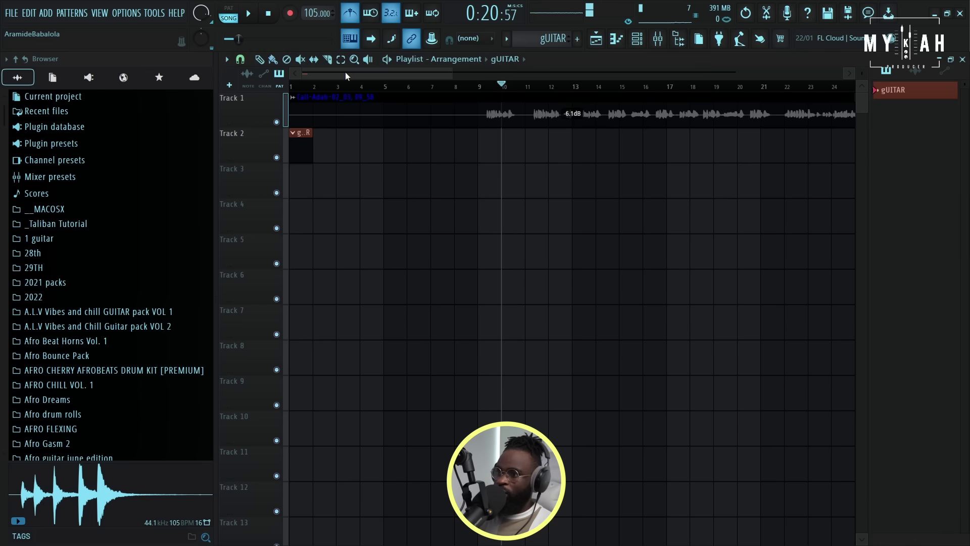
Select bars 1 through 8 on the playlist timeline as the playback range
left_click(293, 88)
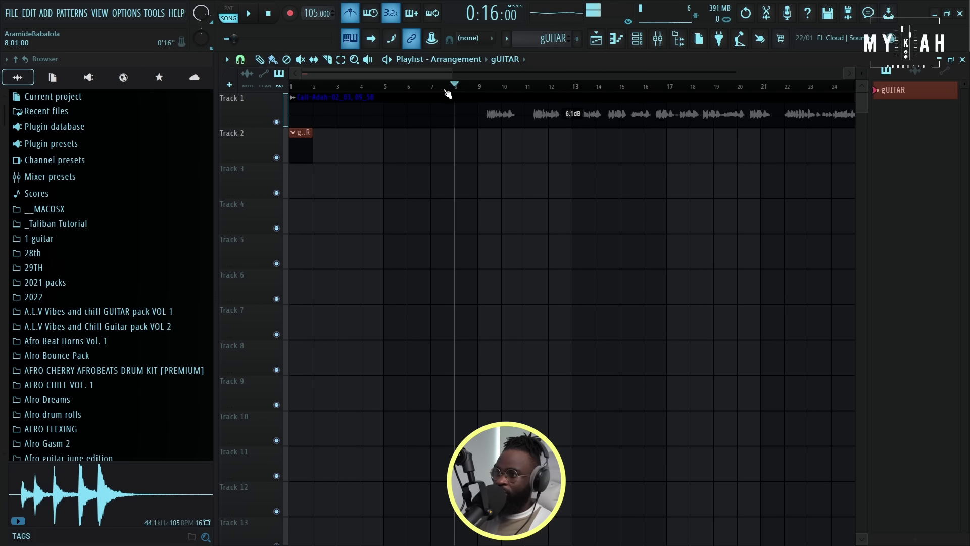
left_click_drag(299, 95, 463, 106, "ctrl")
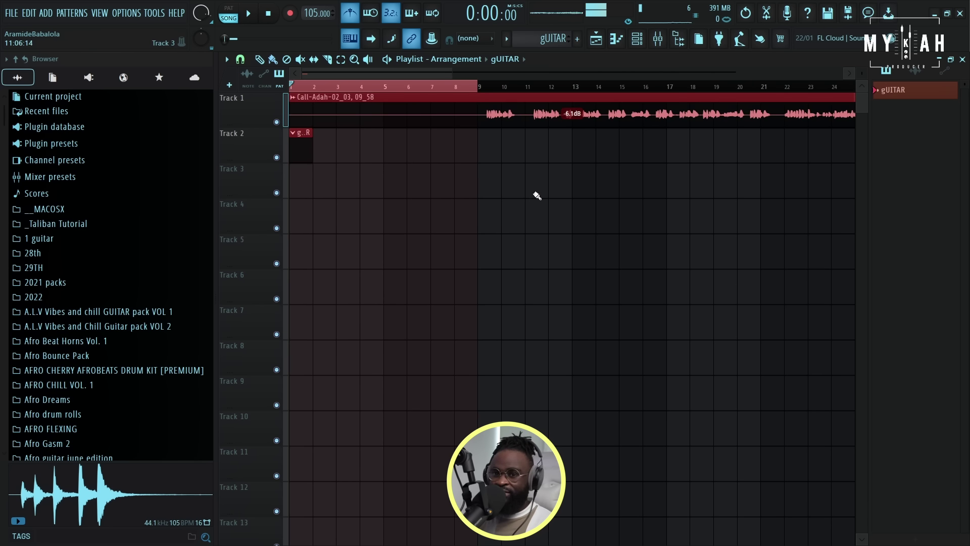
left_click(483, 122)
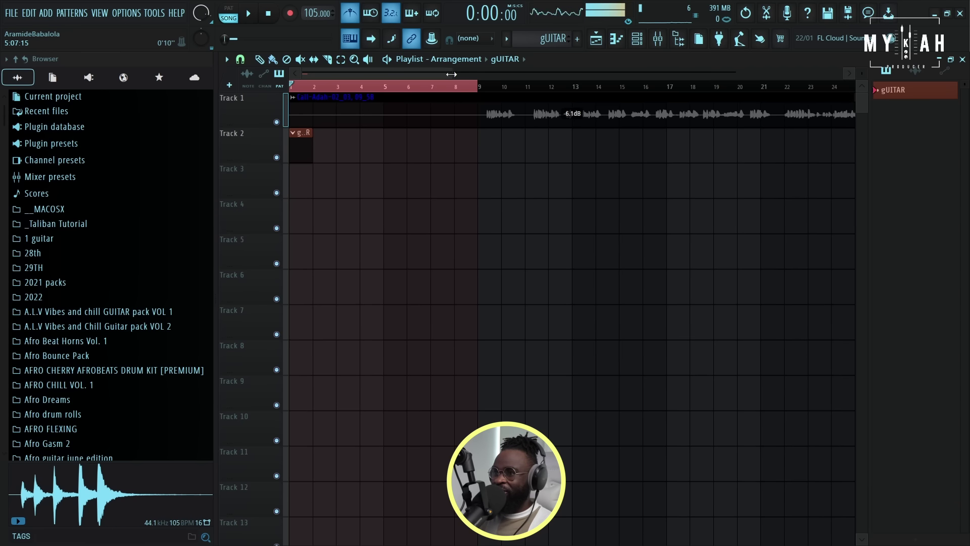
left_click_drag(451, 75, 367, 91)
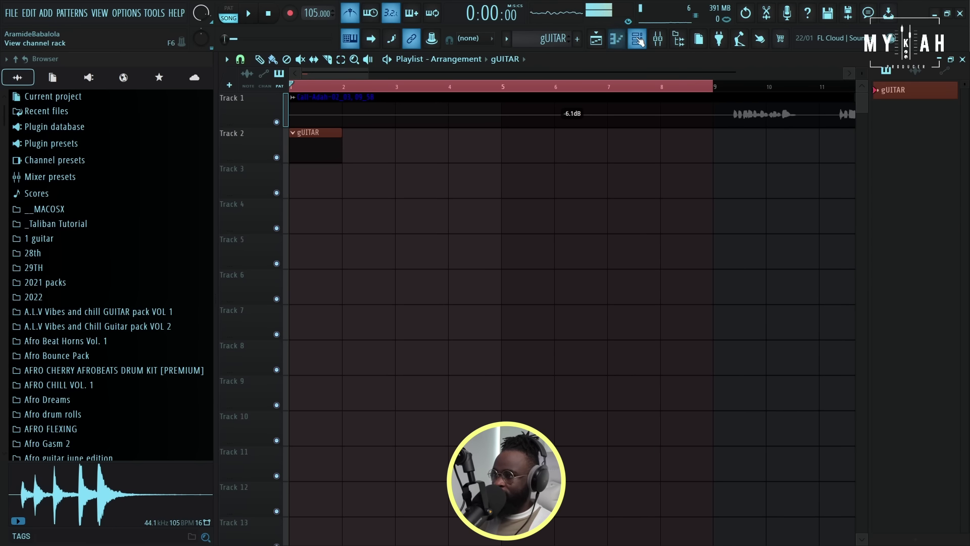
Open the Bright Humbucker AC15 piano roll and place a short D5 note at step 3 of bar 1
left_click(627, 40)
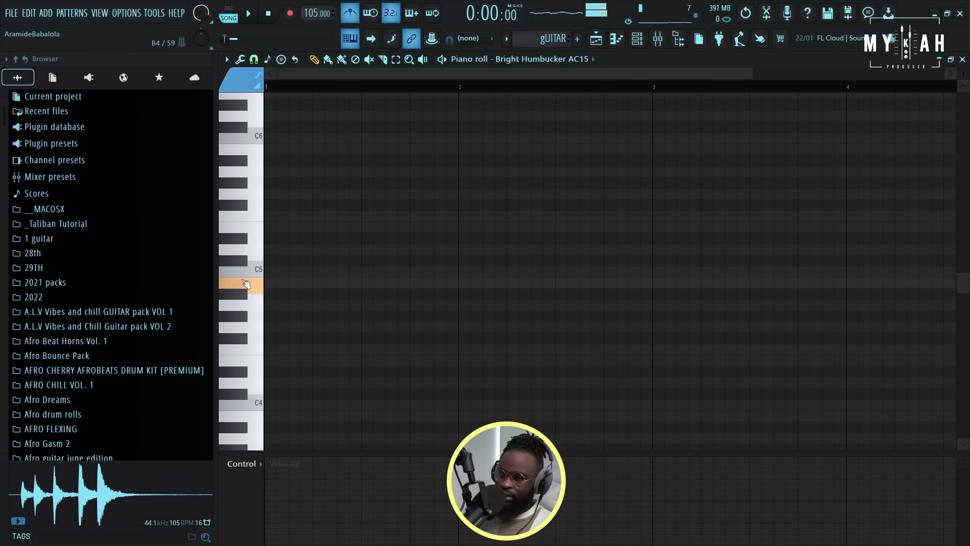
scroll(301, 325, "down", 3)
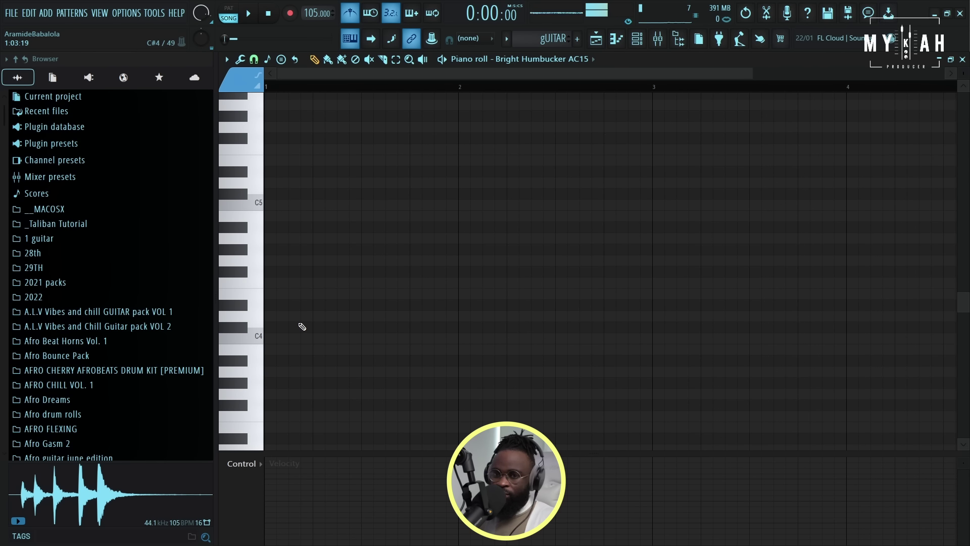
left_click(254, 332)
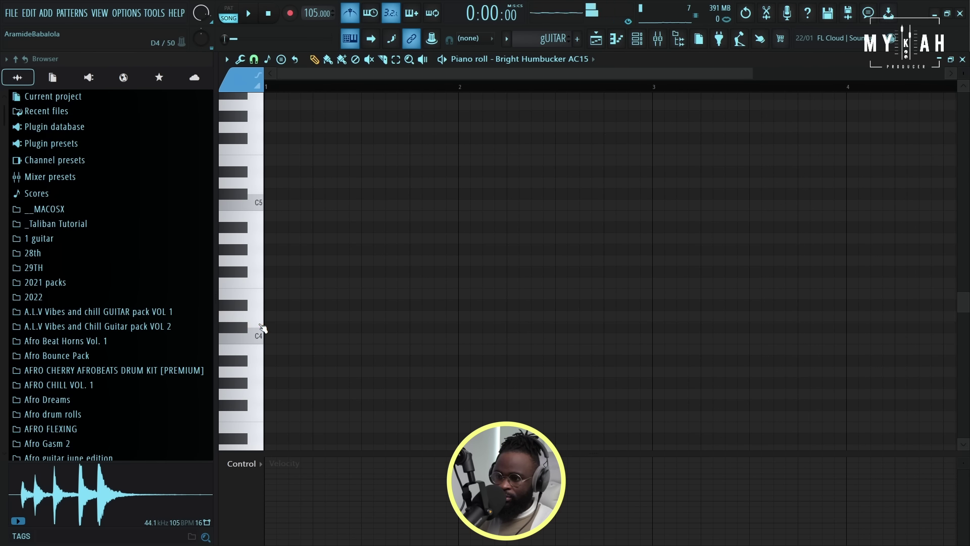
scroll(307, 311, "up", 3)
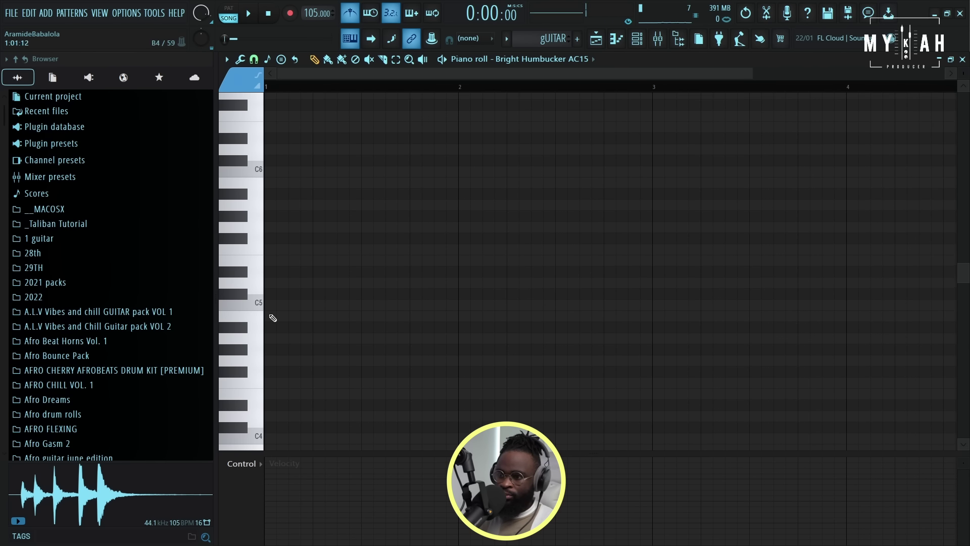
left_click(281, 285)
left_click_drag(284, 286, 296, 286)
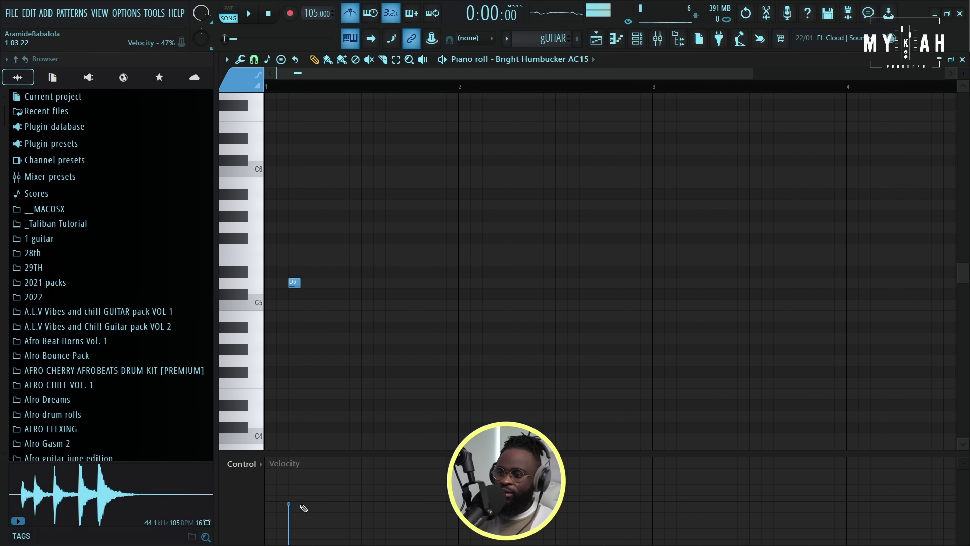
Stack A5, D6, F6 and A6 above the D5 note, and lower the chord's velocity
scroll(286, 226, "up", 2)
left_click_drag(294, 316, 294, 271)
left_click(294, 215)
left_click(293, 181)
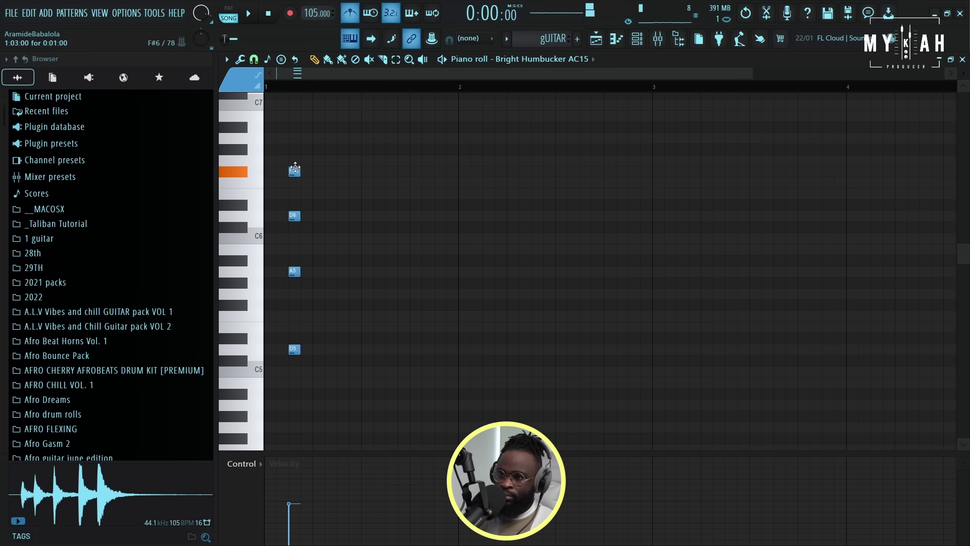
left_click_drag(292, 148, 293, 133)
key("space")
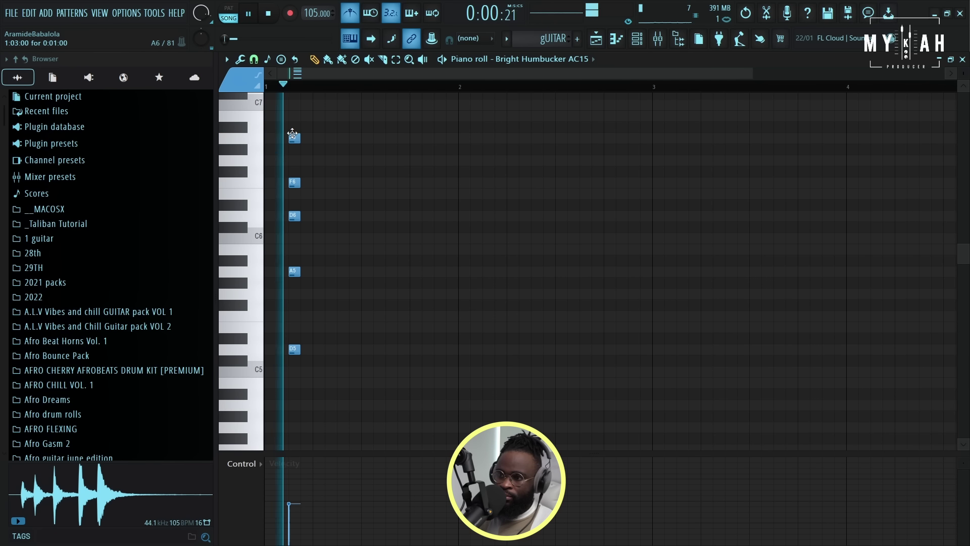
left_click(284, 514)
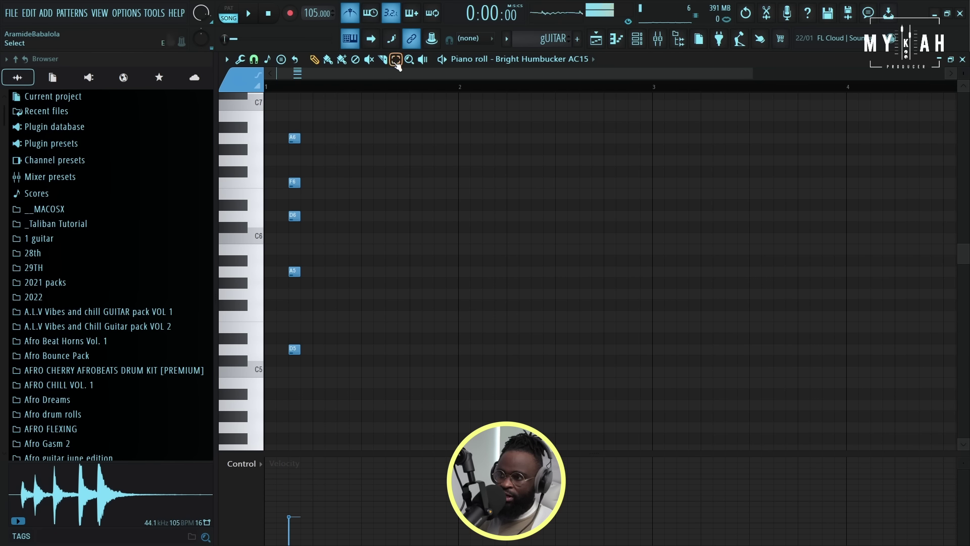
Duplicate the chord to steps 5, 7 and 9 of bar 1, and play it back
left_click_drag(294, 122, 343, 349)
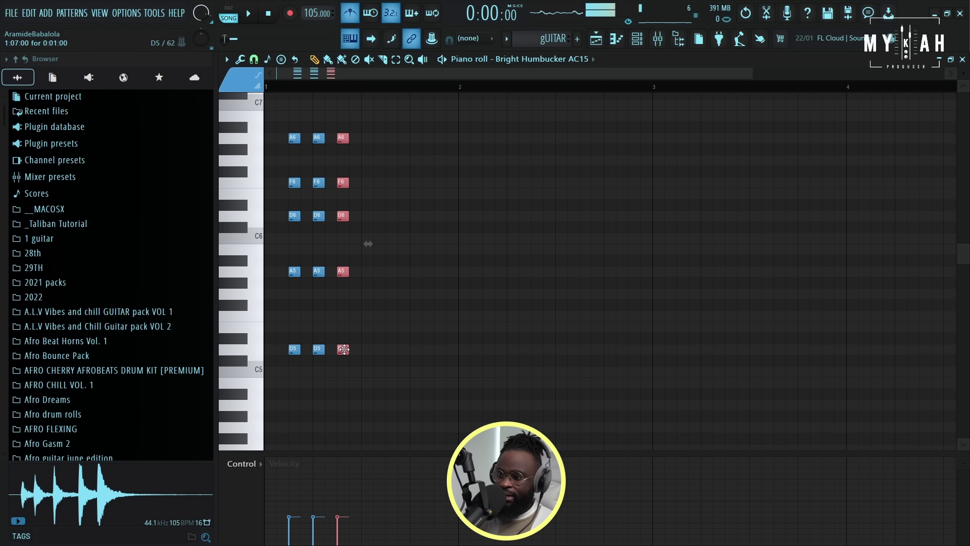
left_click_drag(349, 350, 369, 351, "shift")
key("space")
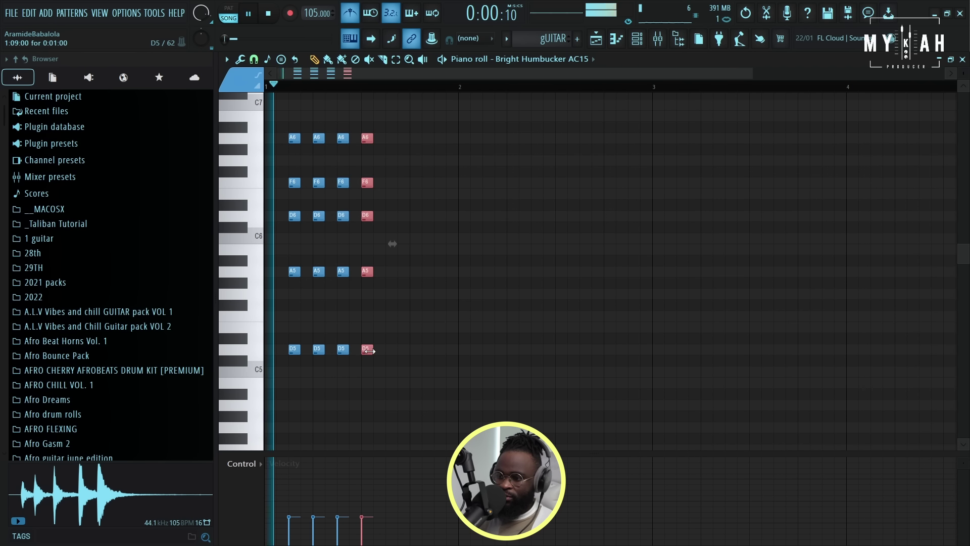
Stack short C5, G5, C6, E6 and G6 notes at step 11 of bar 1, and play the chords back
key("space")
key("space")
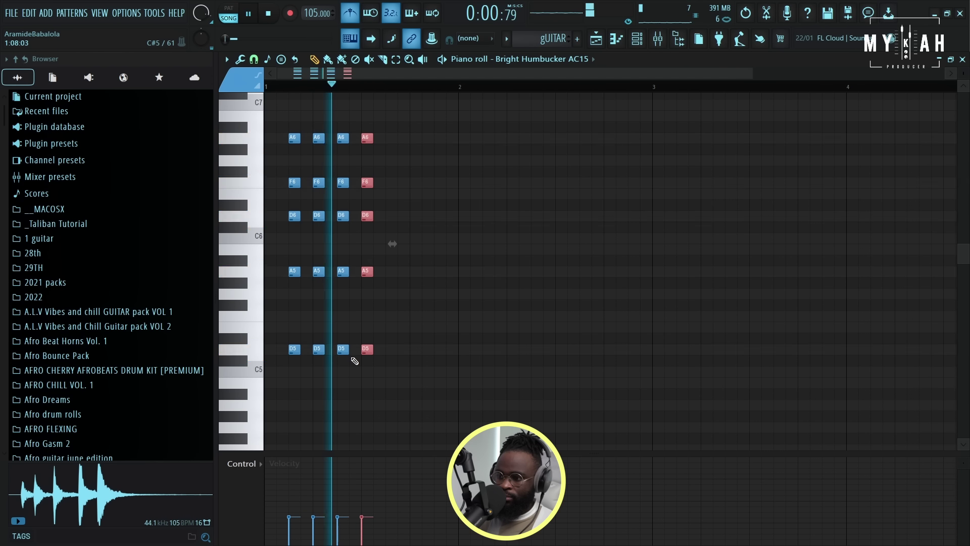
key("space")
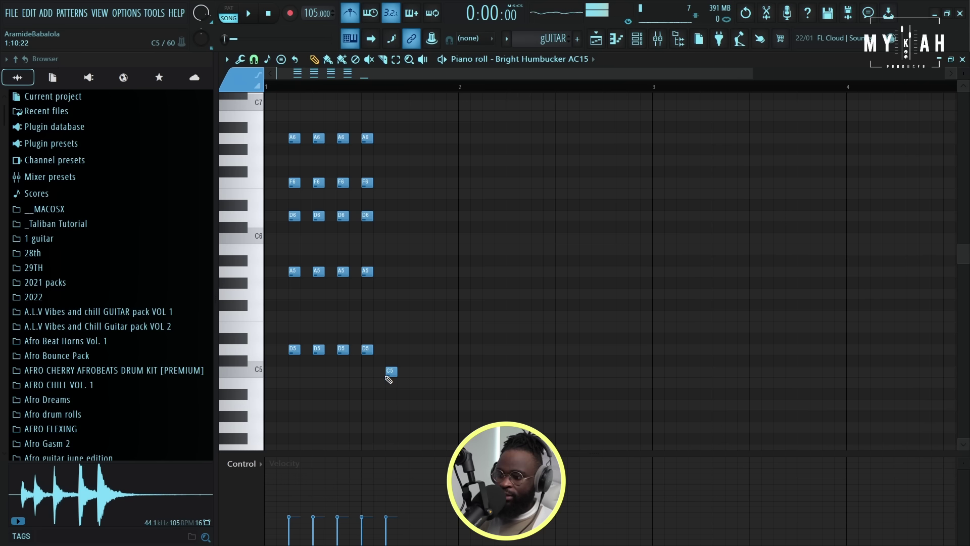
left_click(392, 293)
left_click_drag(391, 247, 387, 233)
left_click(392, 194)
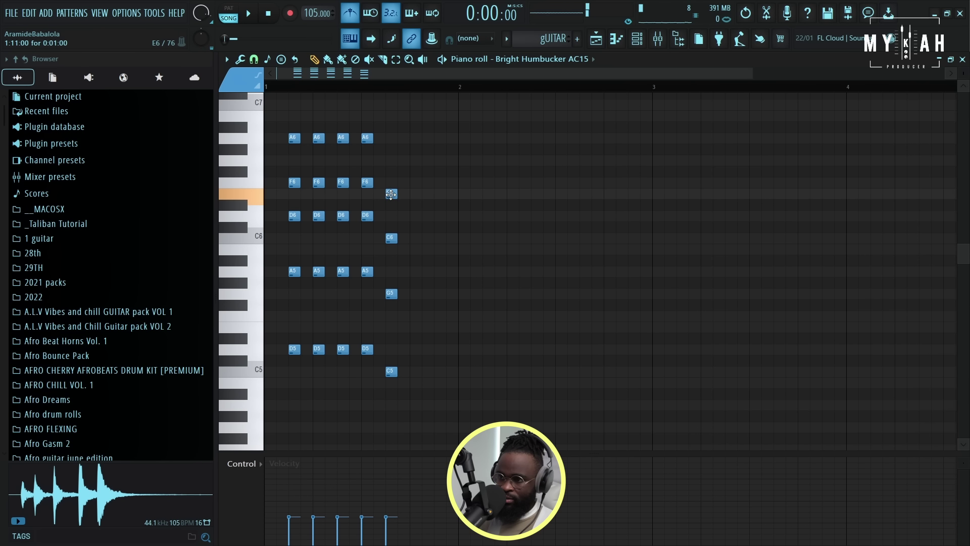
left_click(389, 161)
key("space")
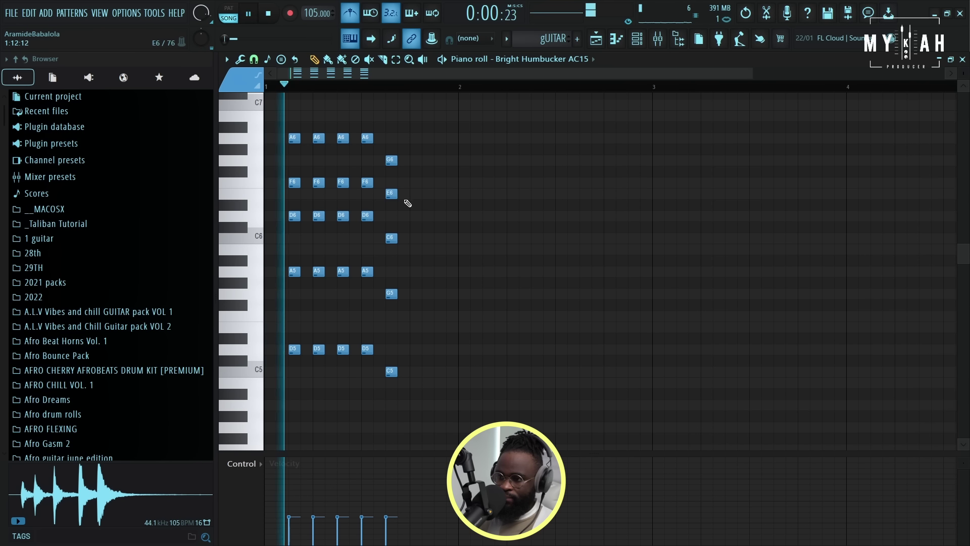
key("space")
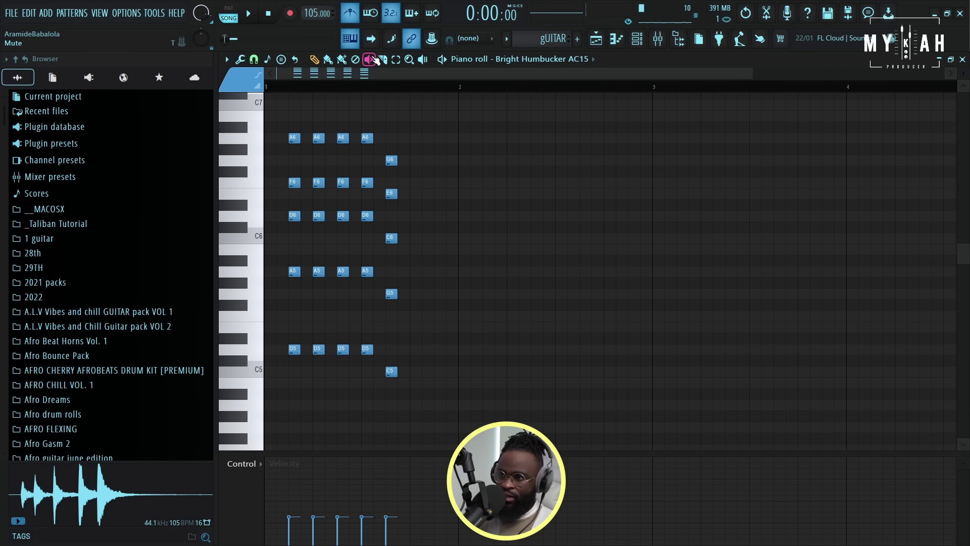
Duplicate the C chord to steps 13 and 15 of bar 1, and play it back
left_click_drag(386, 145, 404, 394)
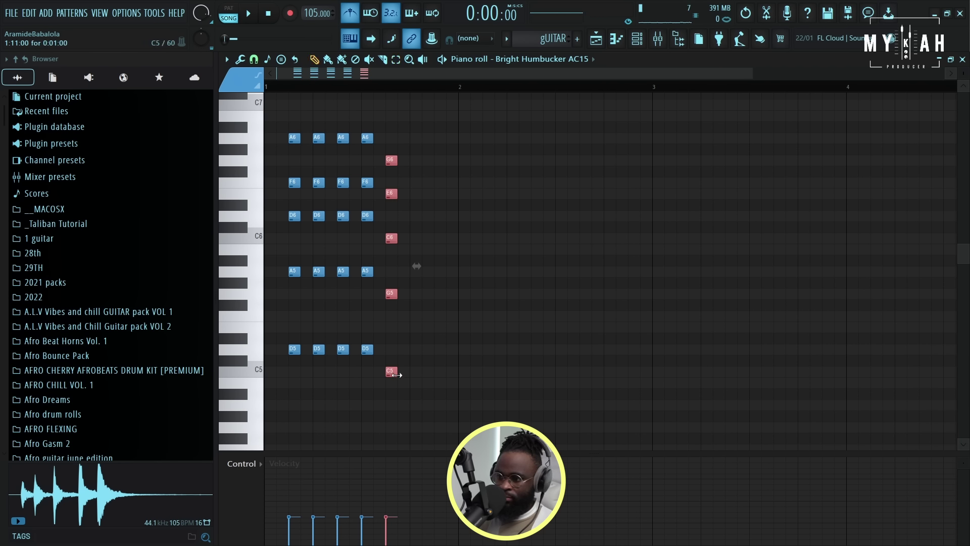
key("ctrl+b")
key("ctrl+b")
key("space")
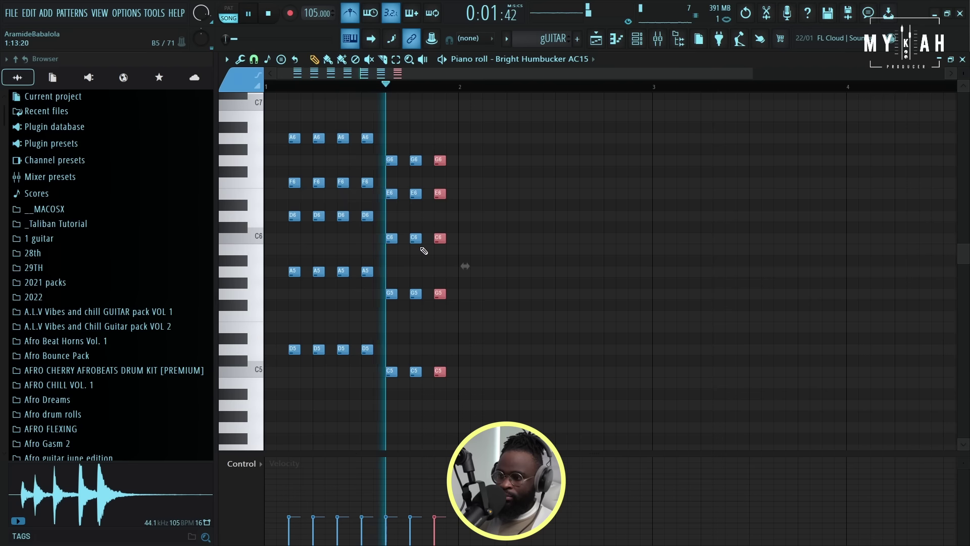
key("space")
Copy bar 1's four D chords to bar 2 starting at step 3, transpose them down to an A4 root, and play them back
scroll(449, 221, "down", 3)
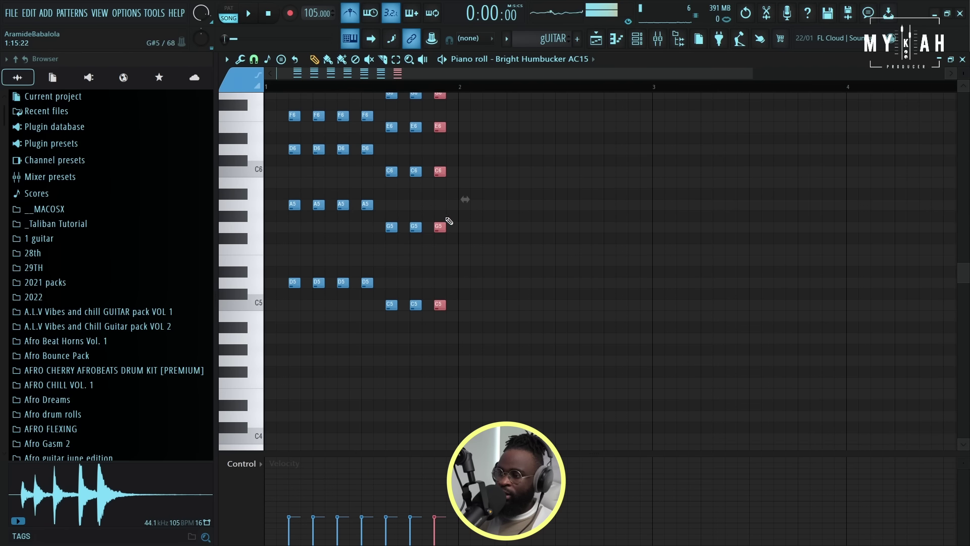
scroll(497, 312, "up", 3)
left_click_drag(293, 123, 371, 372)
left_click_drag(292, 216, 486, 231)
scroll(534, 246, "down", 1)
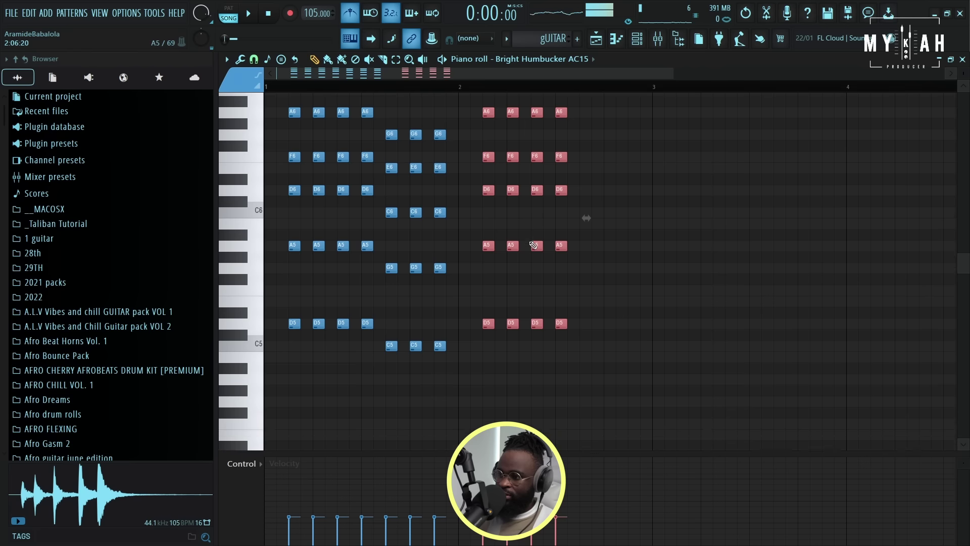
scroll(533, 245, "down", 2)
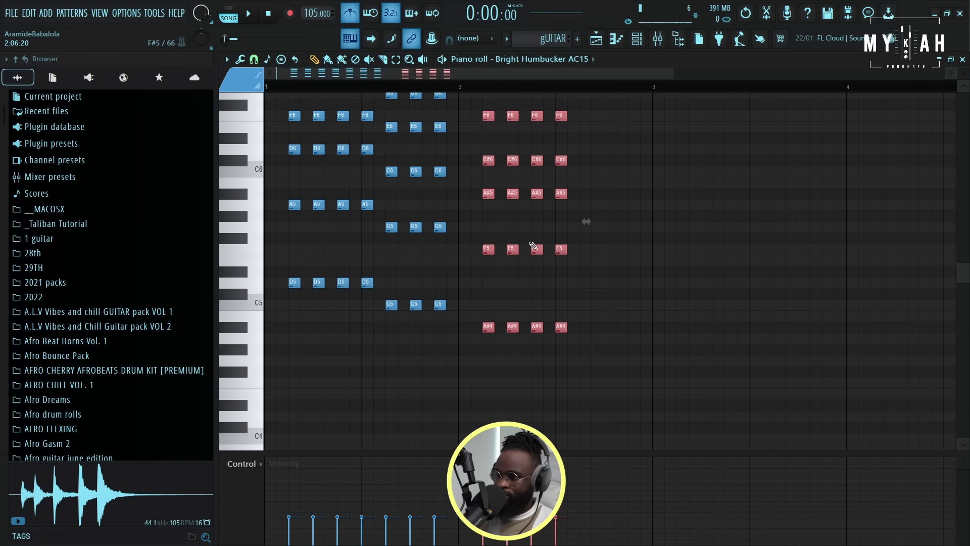
key("space")
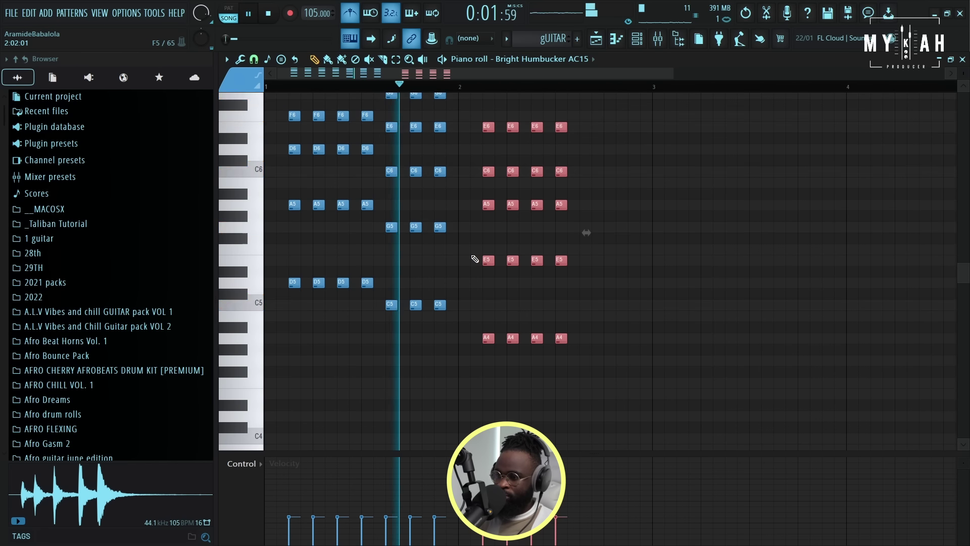
key("space")
Copy the three C chords to bar 2 starting at step 11, transpose them down to a G4 root, and play them back
scroll(394, 197, "up", 3)
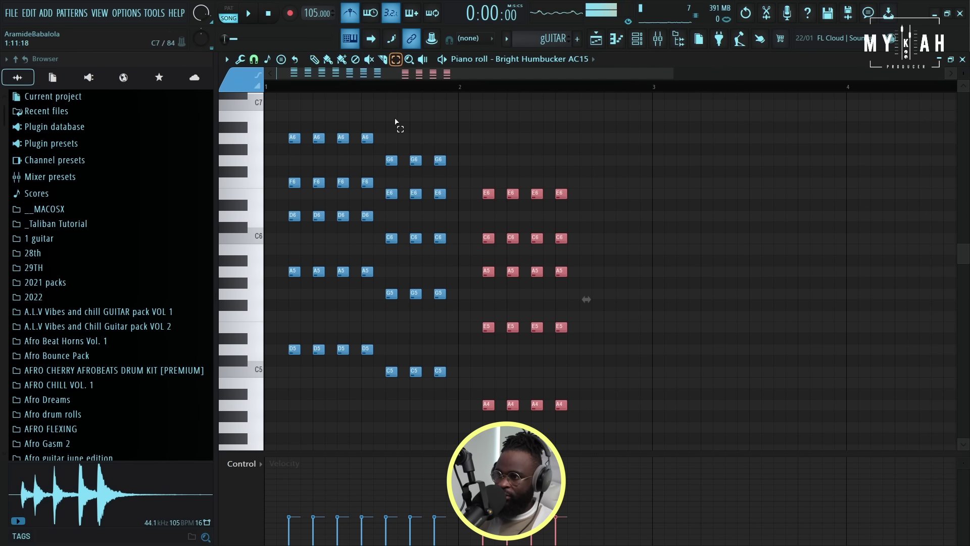
left_click_drag(387, 147, 458, 380)
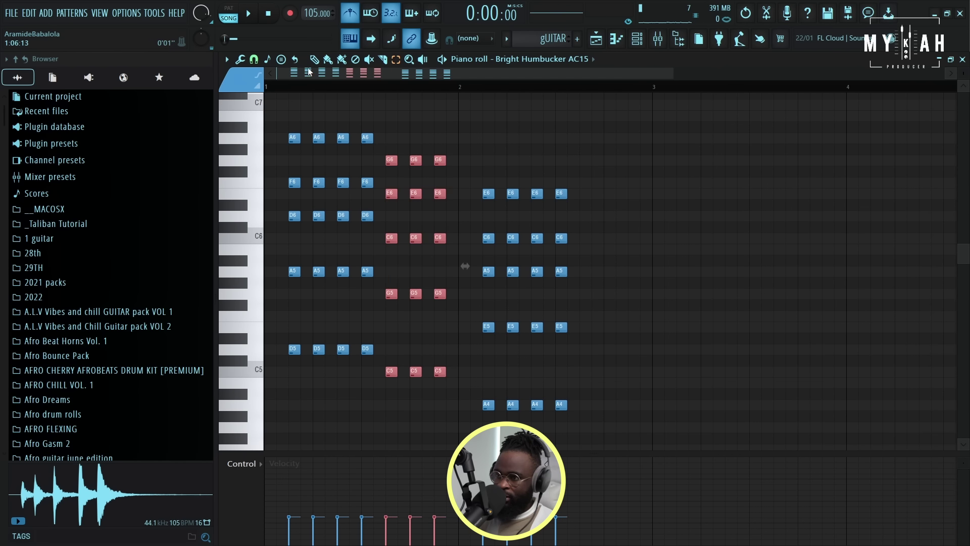
scroll(427, 289, "down", 3)
left_click_drag(390, 271, 584, 276)
key("Down")
key("Down")
key("Down")
key("Down")
key("Down")
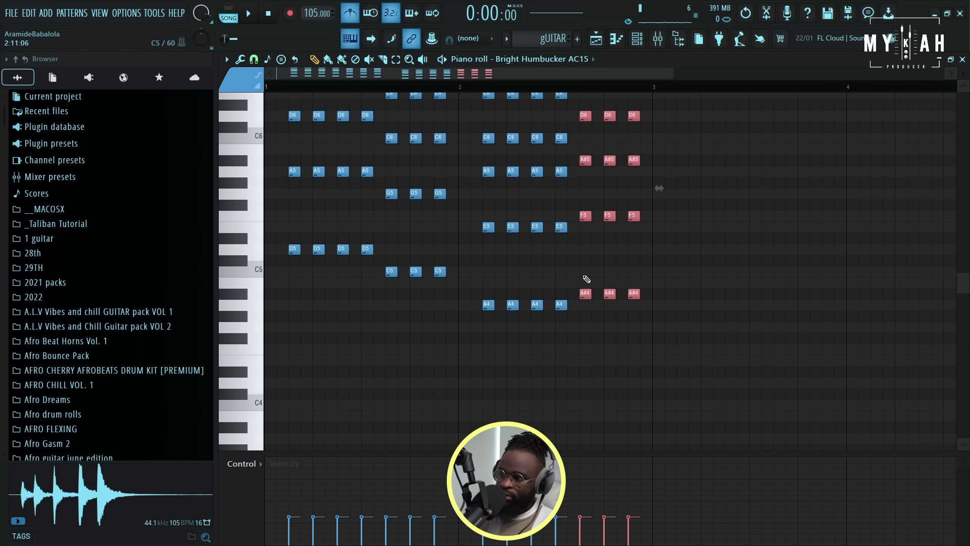
key("space")
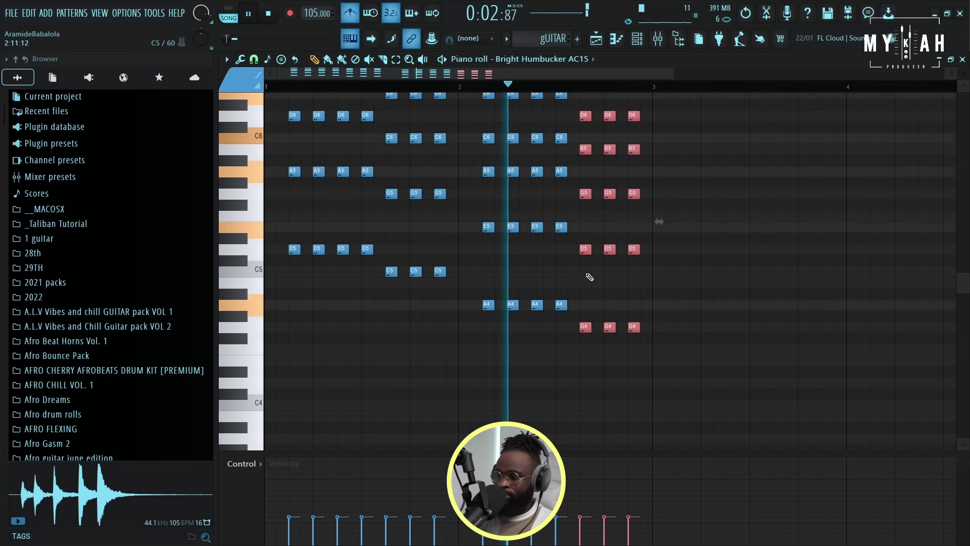
key("space")
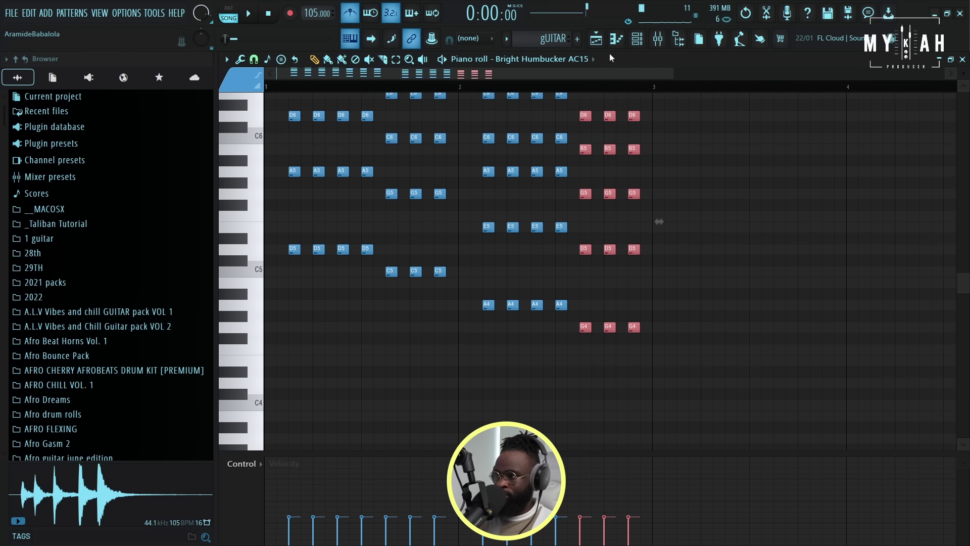
Repeat the gUITAR pattern clip on playlist track 2 until it fills bars 1 through 8
key("F5")
key("space")
key("ctrl+b")
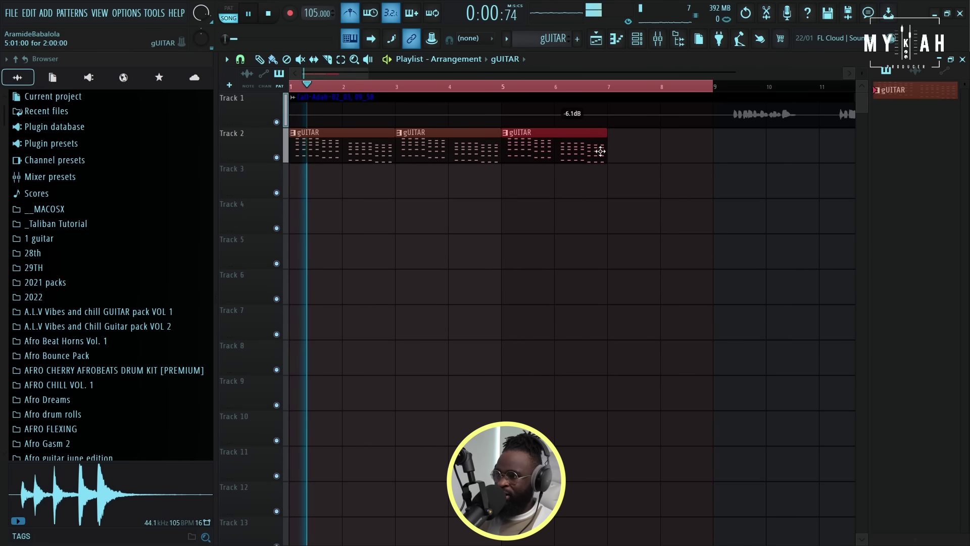
key("ctrl+b")
key("space")
Save the project as Project_12.flp and show the Bright Humbucker AC15 channel's mixer track, insert 3
left_click(636, 39)
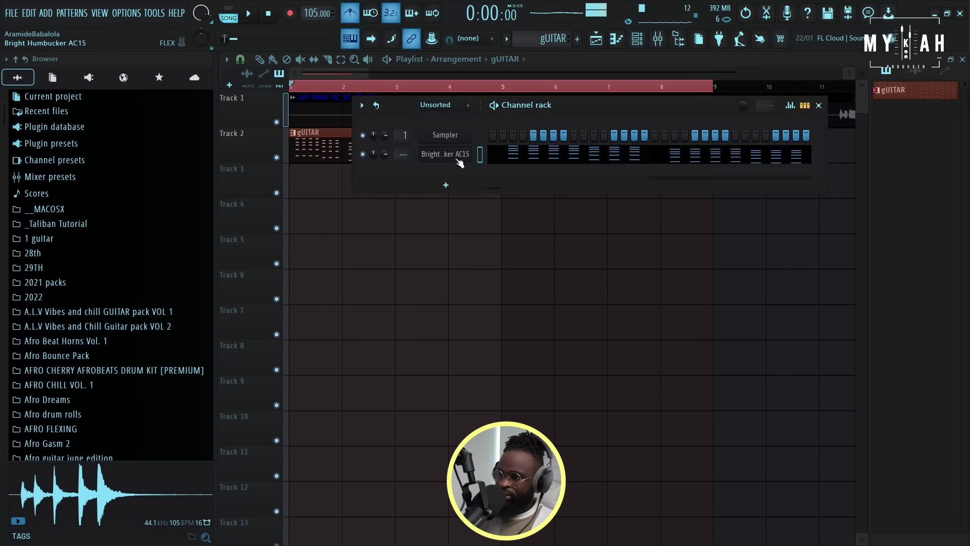
left_click(458, 153)
key("ctrl+s")
key("Return")
key("F9")
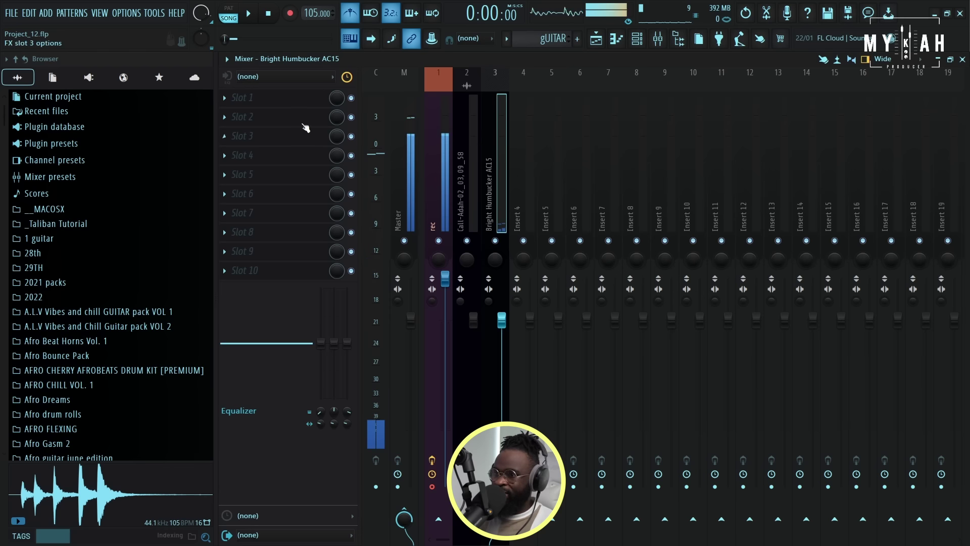
Load the VOCAL SAMPLE PRESET track state onto mixer insert 3 and reset its volume fader during playback
left_click(226, 59)
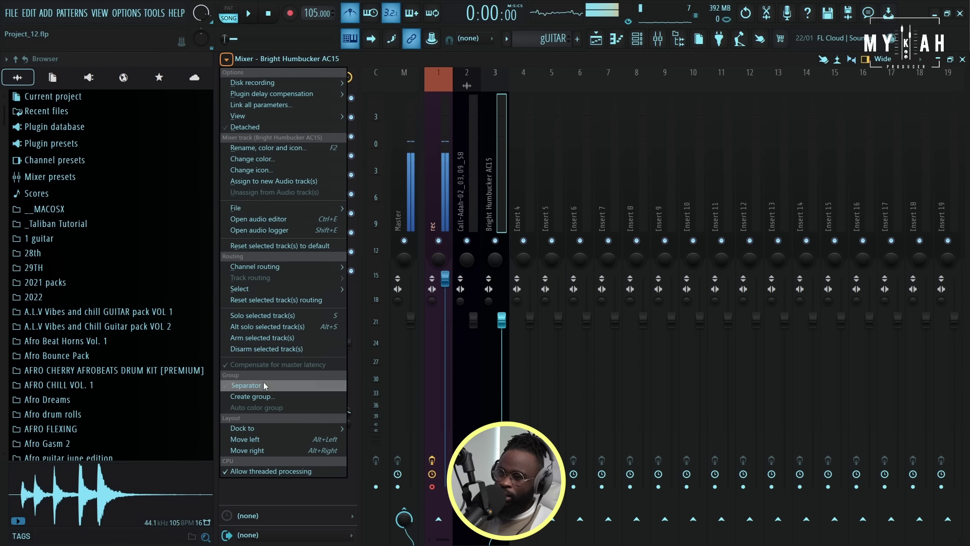
mouse_move(286, 209)
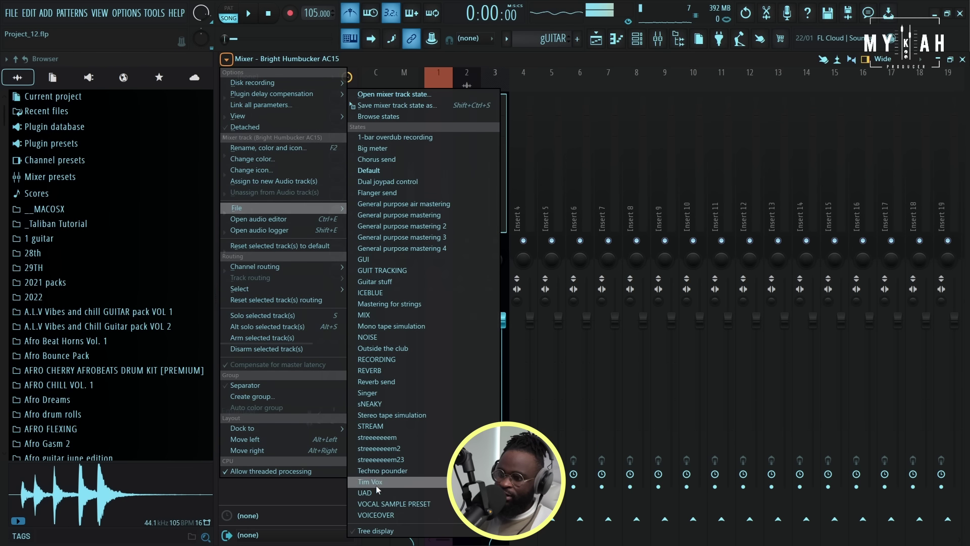
left_click(399, 503)
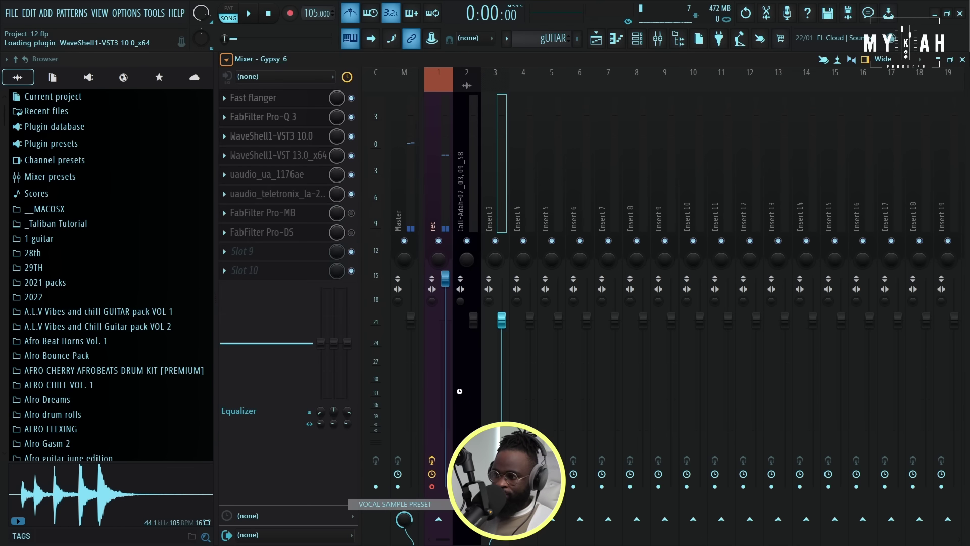
key("space")
right_click(507, 363)
left_click(523, 353)
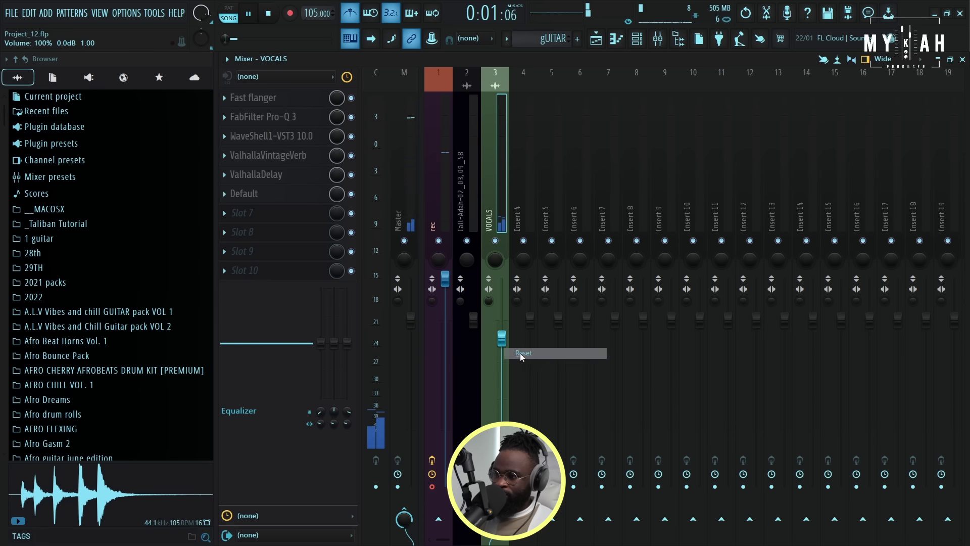
Set the ValhallaDelay feedback on the VOCALS mixer track to 34.0 %
left_click(262, 175)
left_click_drag(468, 236, 475, 259)
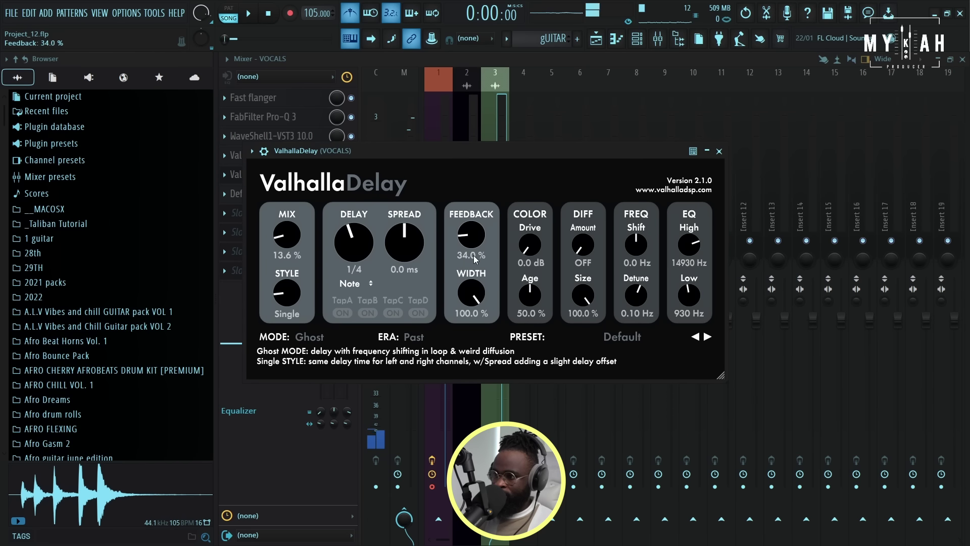
key("Escape")
Set the ValhallaVintageVerb mix on the VOCALS track to 22.8 % during playback, and return to the playlist
left_click(281, 156)
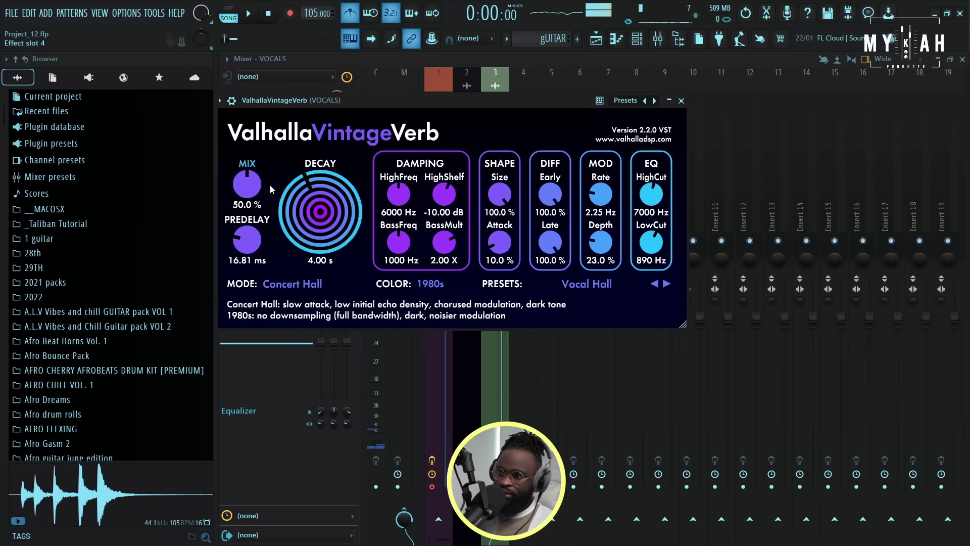
key("space")
left_click_drag(371, 104, 522, 147)
scroll(395, 222, "up", 2)
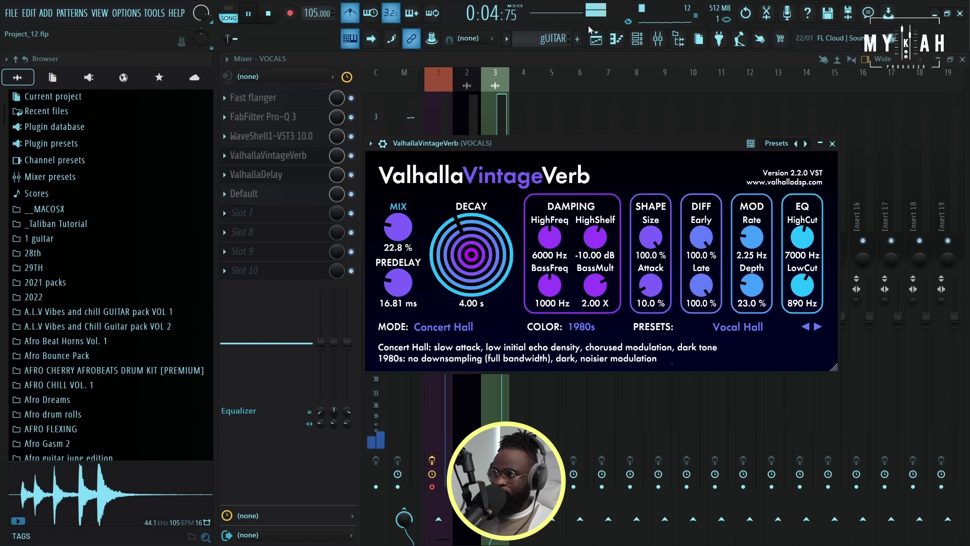
left_click(605, 42)
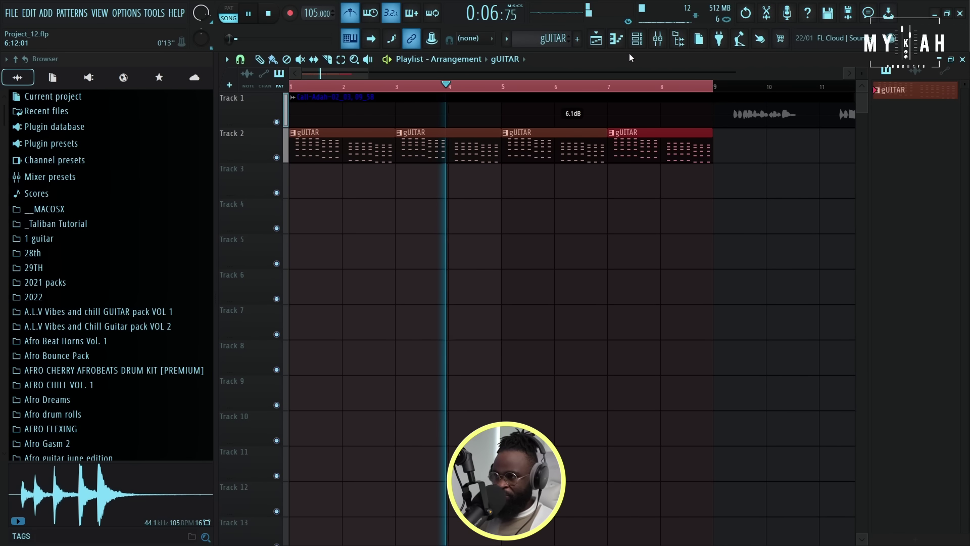
key("space")
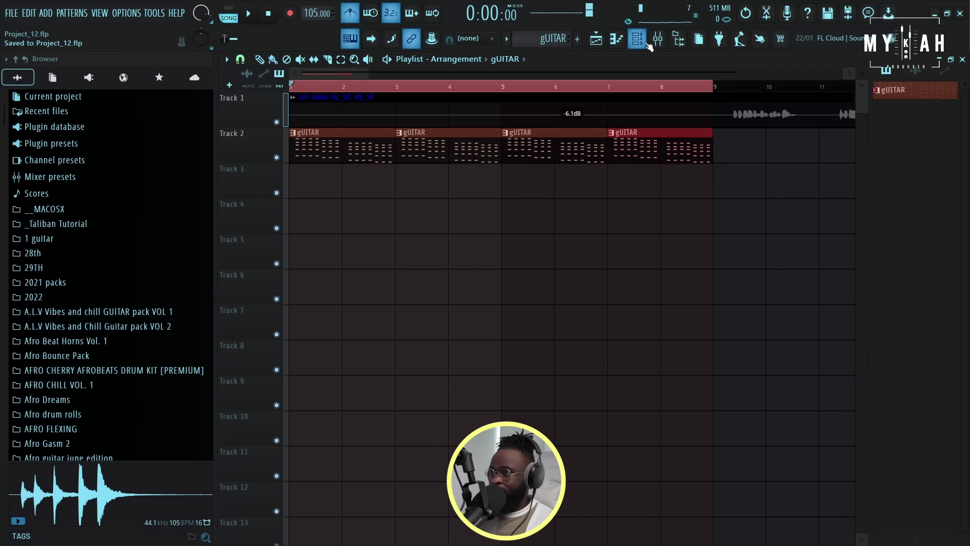
Replace the Sampler channel with the Peculiar Sounds instrument, play back its Air Pad chord, and close the plugin window
left_click(647, 45)
right_click(448, 145)
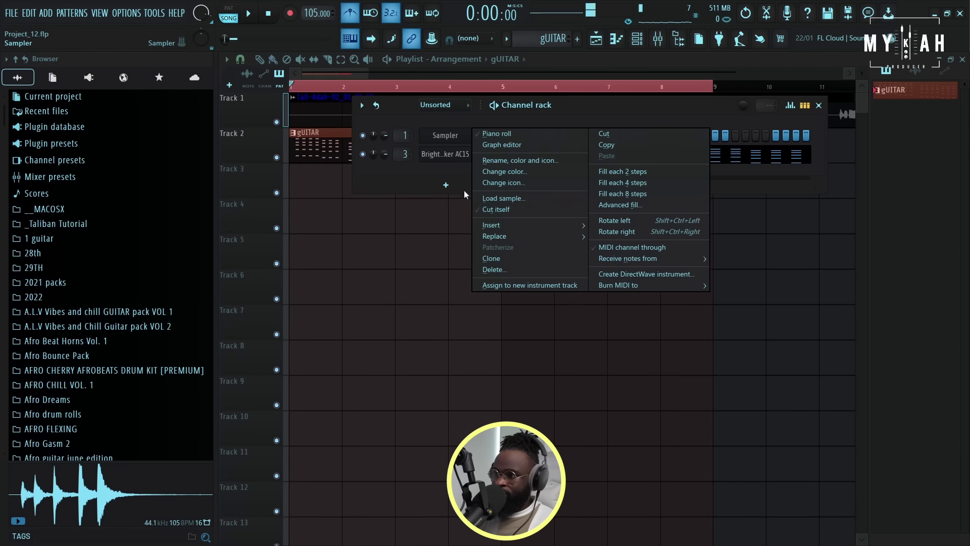
mouse_move(498, 236)
left_click(635, 353)
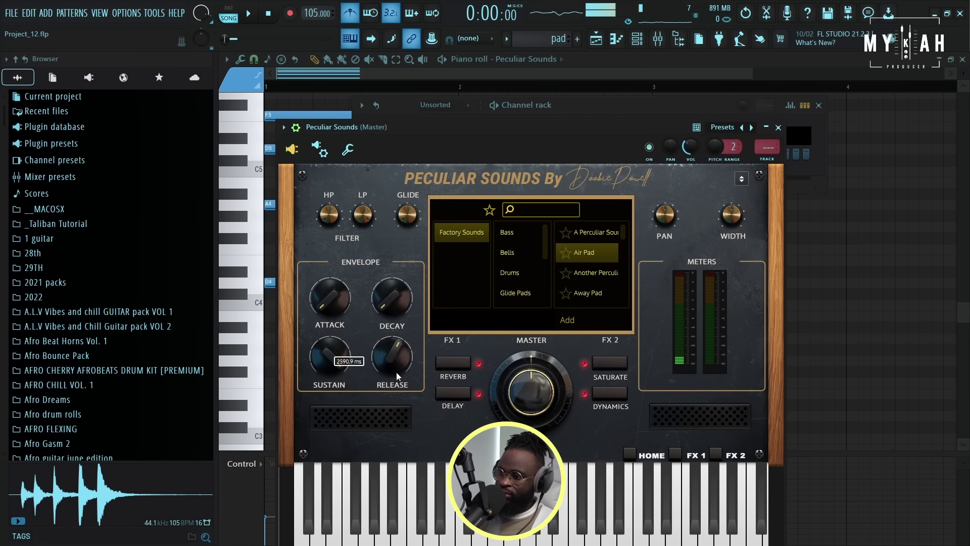
left_click_drag(417, 130, 466, 120)
key("space")
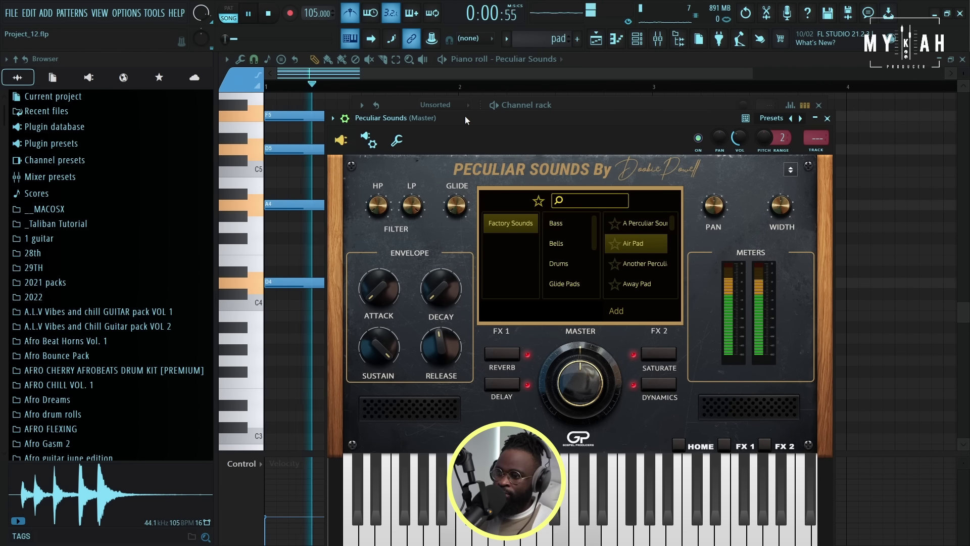
left_click(414, 73)
key("space")
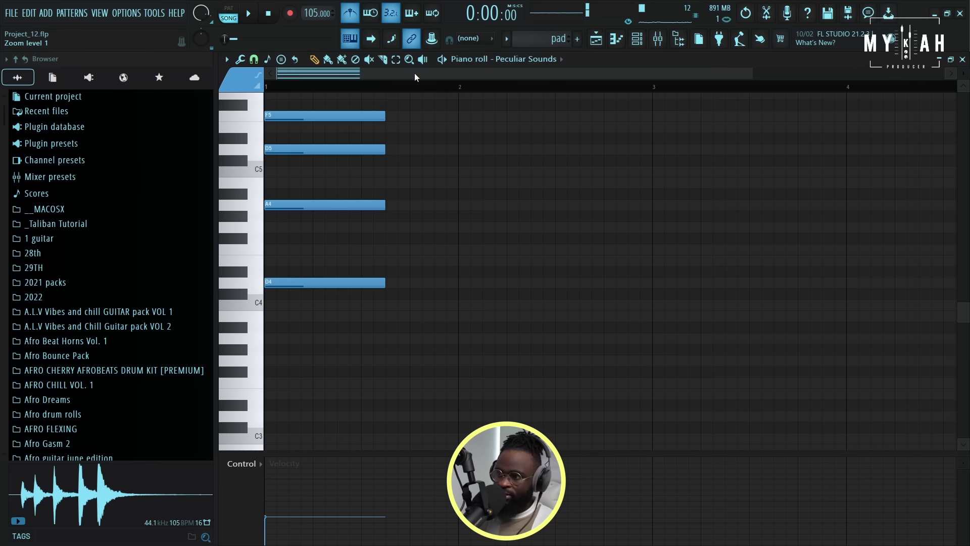
Stack sustained C4, G4, C5, E5 and G5 notes from step 11 to the end of bar 1 in the pad pattern
left_click(386, 306)
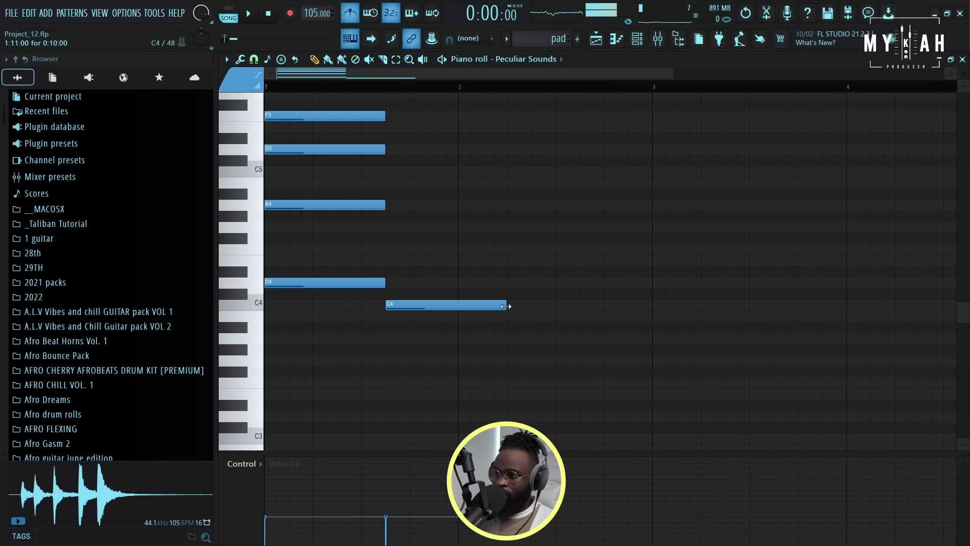
left_click_drag(392, 247, 375, 225)
left_click(387, 174)
scroll(394, 187, "up", 2)
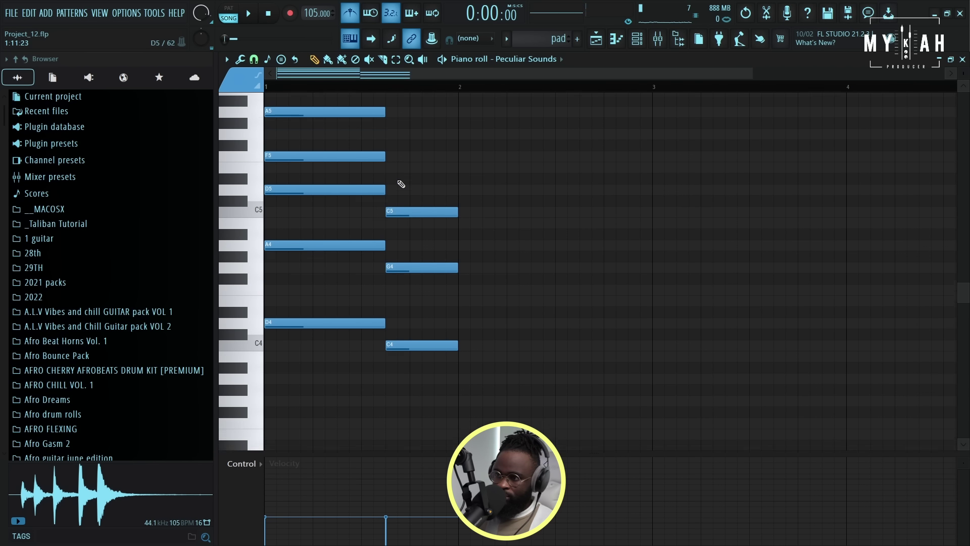
left_click(389, 159)
scroll(487, 210, "down", 3)
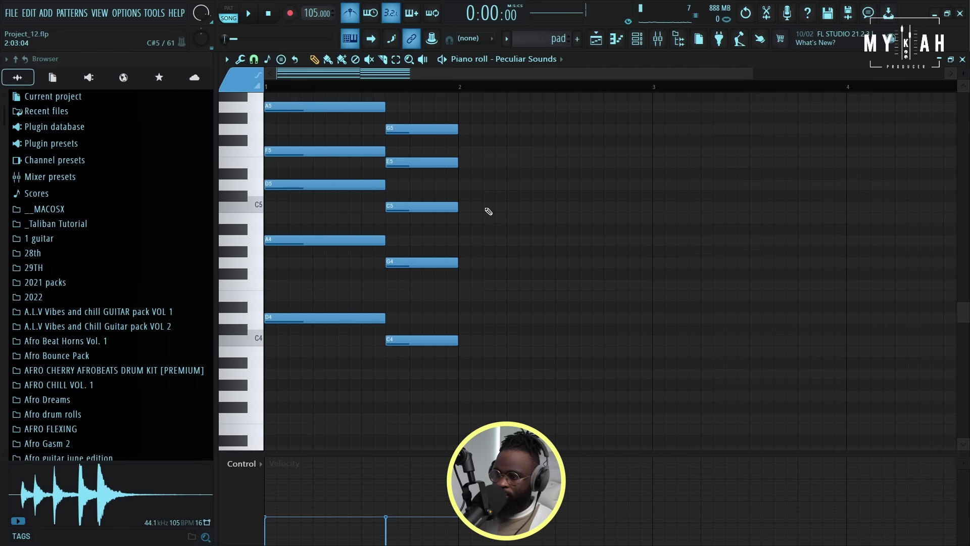
Stack sustained A3, E4, A4, C5 and E5 notes over the first ten steps of bar 2 in the pad pattern, and play it back
key("space")
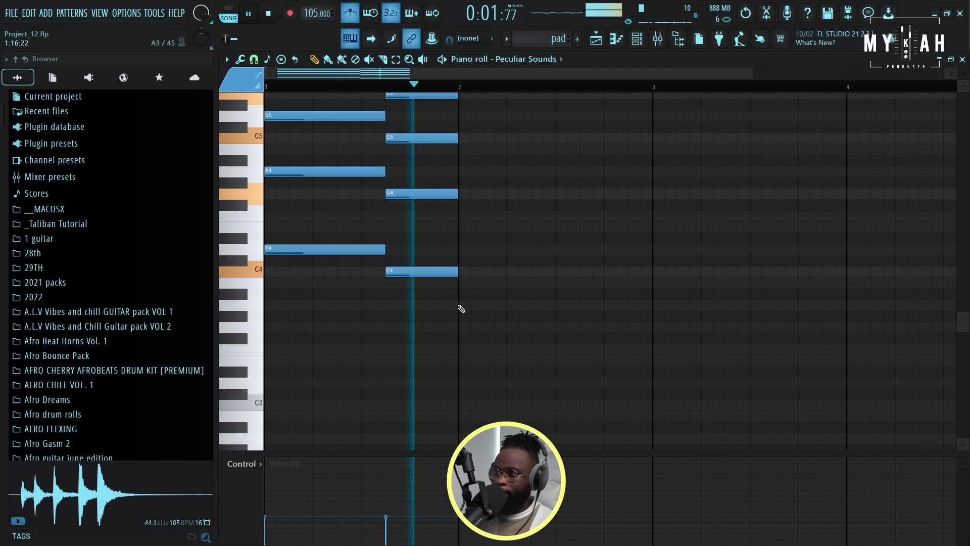
left_click(461, 305)
key("space")
left_click_drag(461, 248, 456, 224)
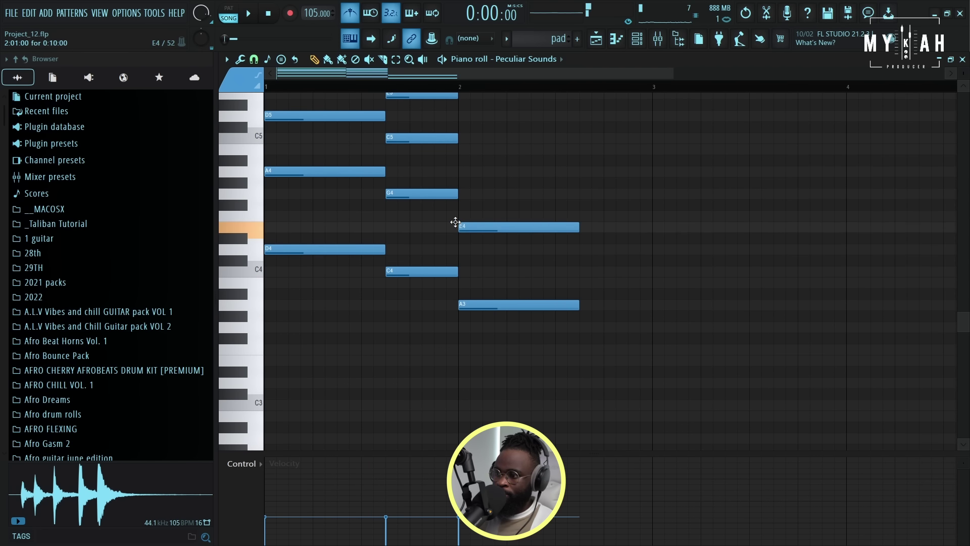
scroll(455, 225, "up", 2)
left_click(459, 239)
left_click(461, 204)
left_click(460, 160)
key("space")
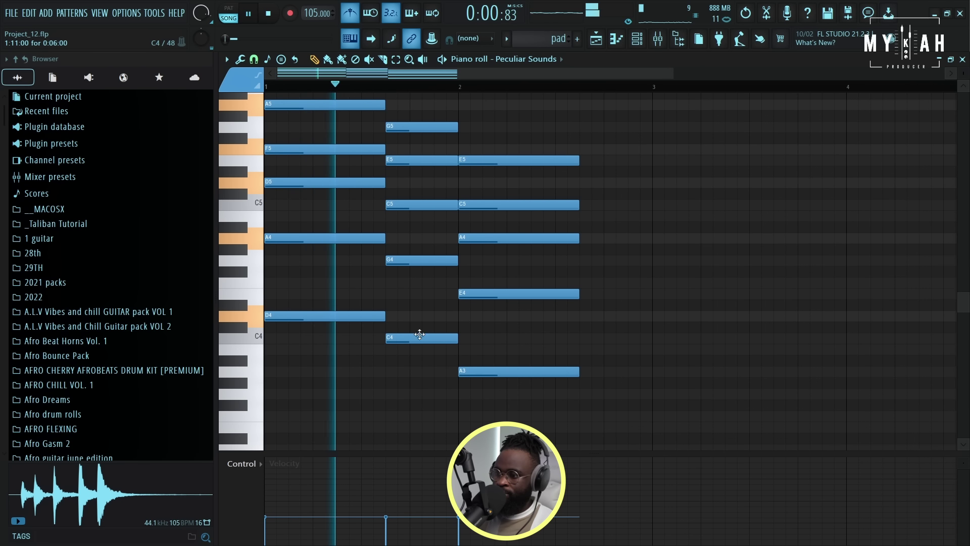
Stack sustained G3, D4, G4, B4 and D5 notes from step 11 to the end of bar 2 in the pad pattern, and play it back
scroll(498, 288, "down", 3)
left_click(580, 296)
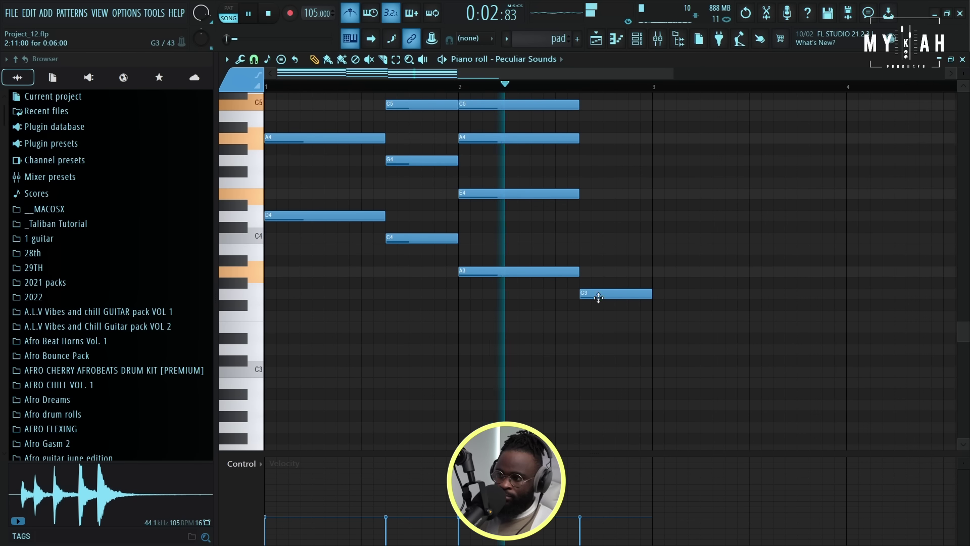
key("space")
left_click(581, 235)
left_click_drag(595, 237, 593, 210)
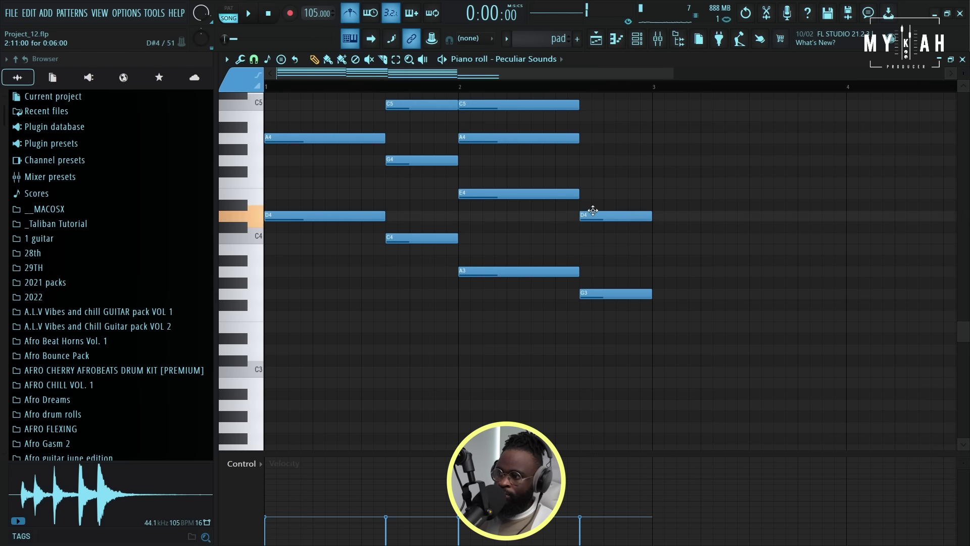
scroll(586, 177, "up", 2)
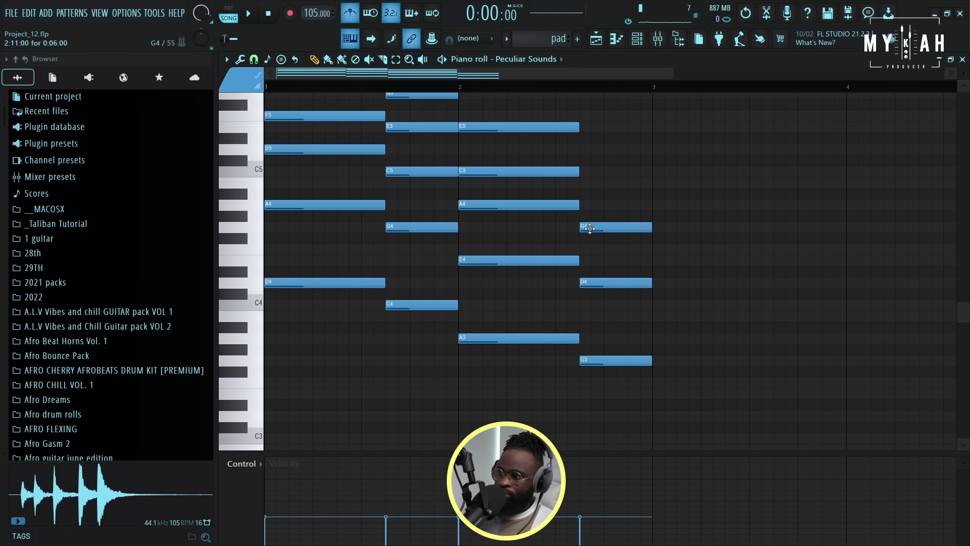
left_click(579, 182)
left_click(582, 149)
key("space")
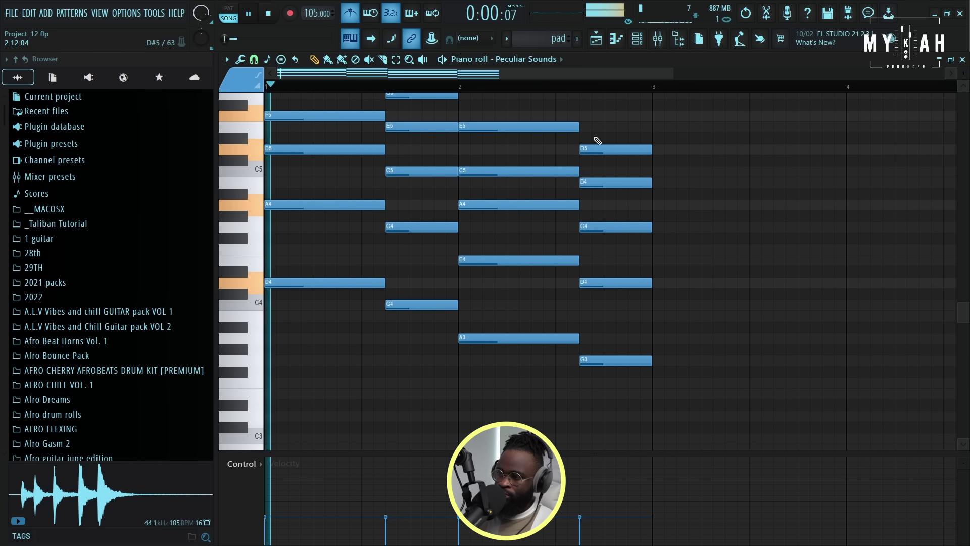
Fill Track 3 of the playlist with repeated pad pattern clips up to the end of bar 8
scroll(571, 87, "down", 4)
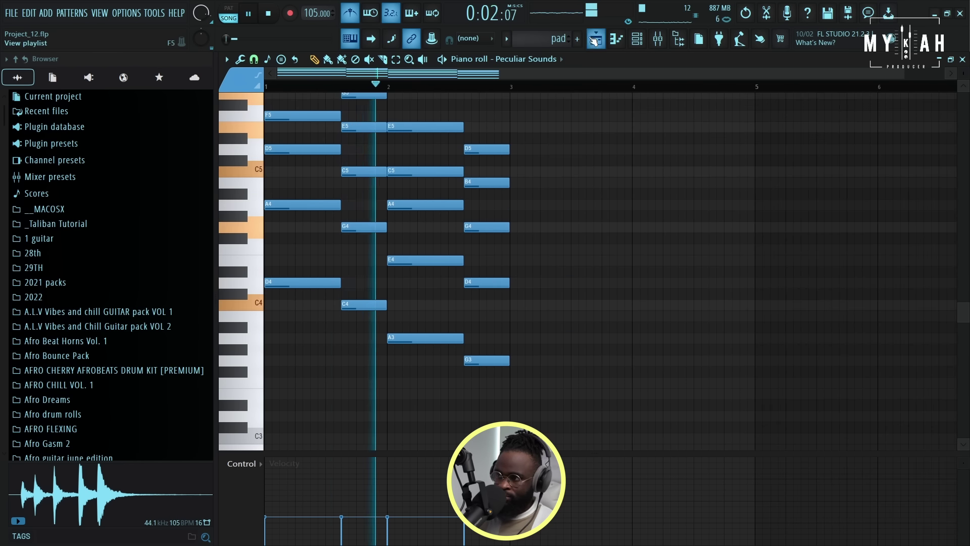
key("F5")
left_click_drag(415, 198, 613, 189)
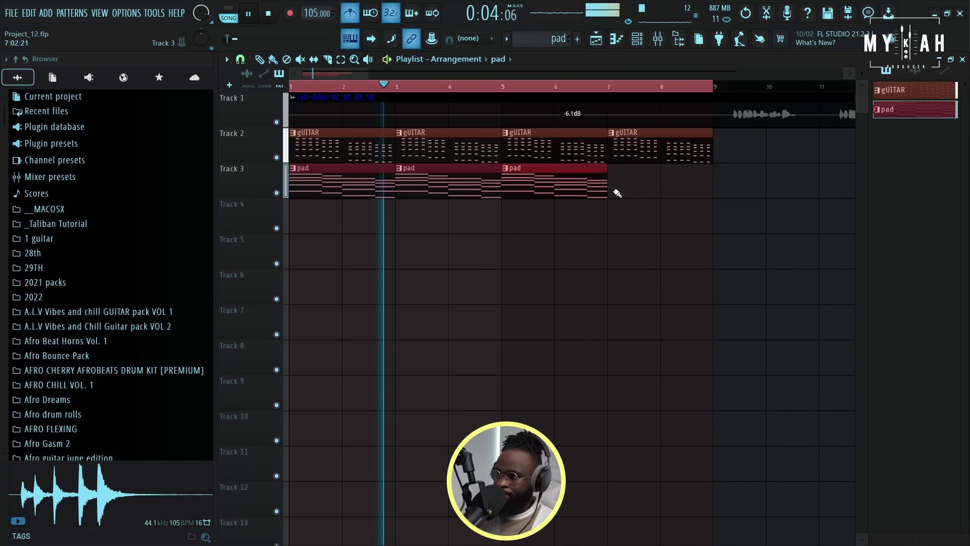
key("space")
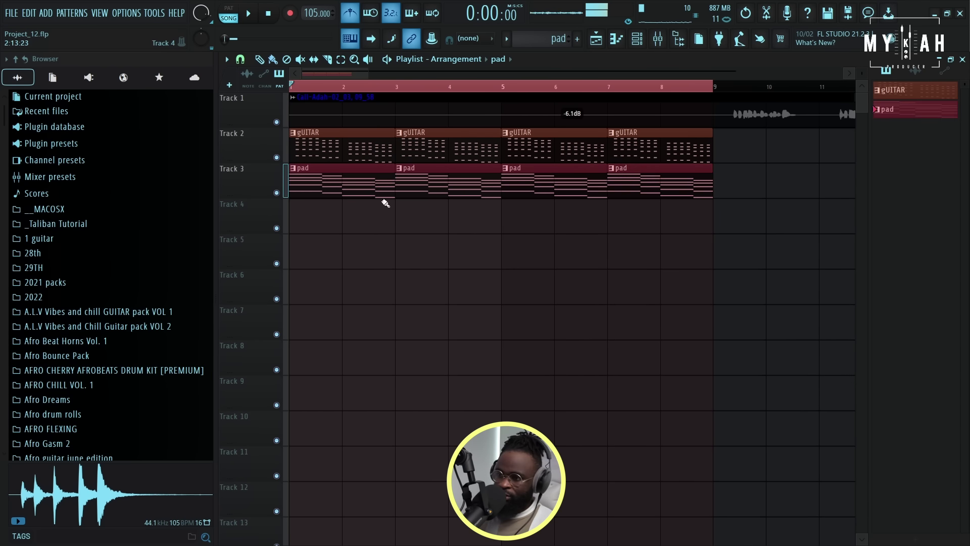
Delete the A5 note from the first pad chord, play the arrangement, and return to the playlist
double_click(335, 190)
scroll(312, 214, "up", 4)
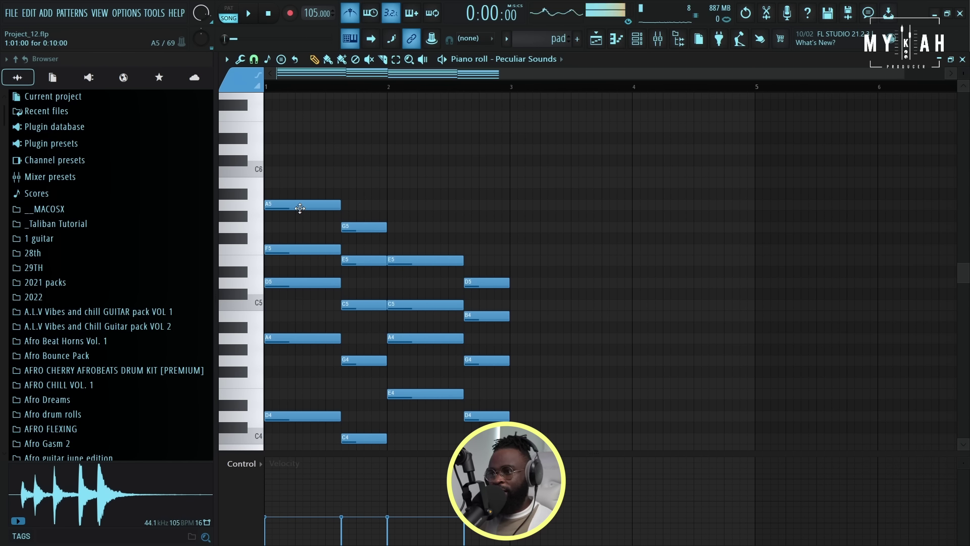
right_click(299, 207)
key("space")
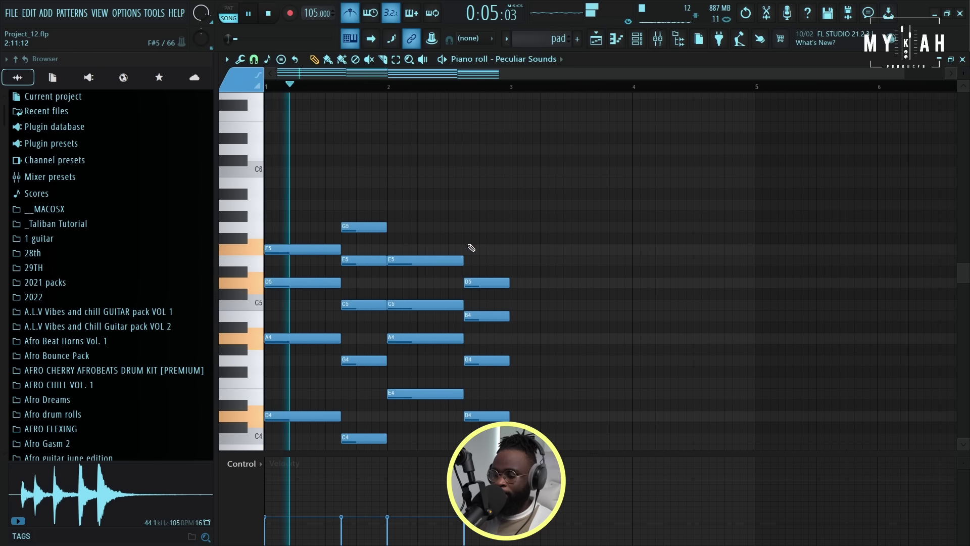
left_click(614, 44)
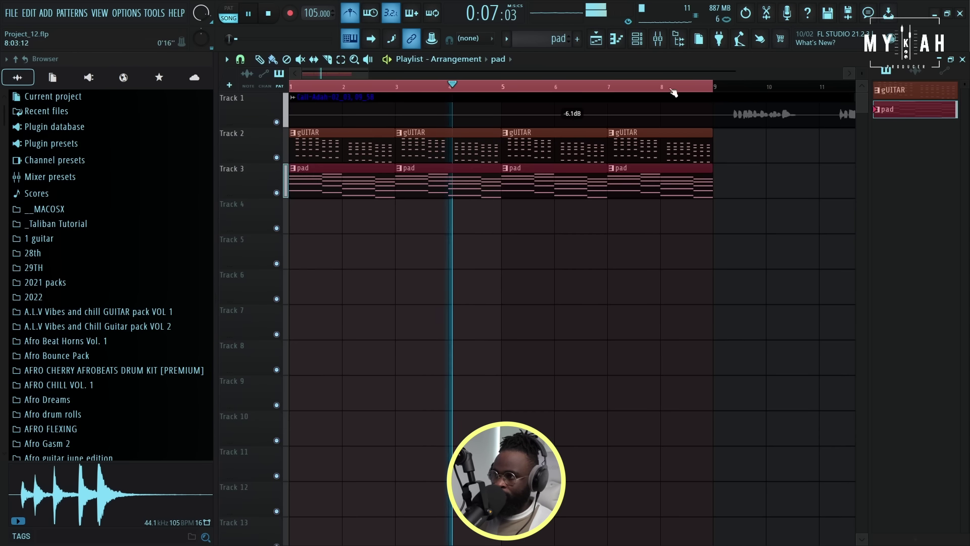
Set the Peculiar Sounds channel volume to 37% and route the channel to mixer track 4
left_click(637, 39)
key("space")
left_click(443, 136)
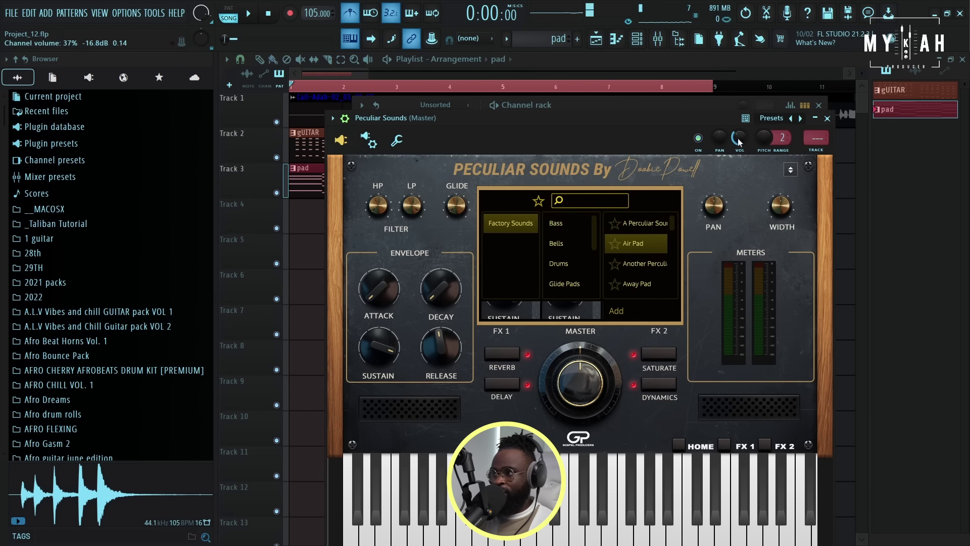
left_click(816, 153)
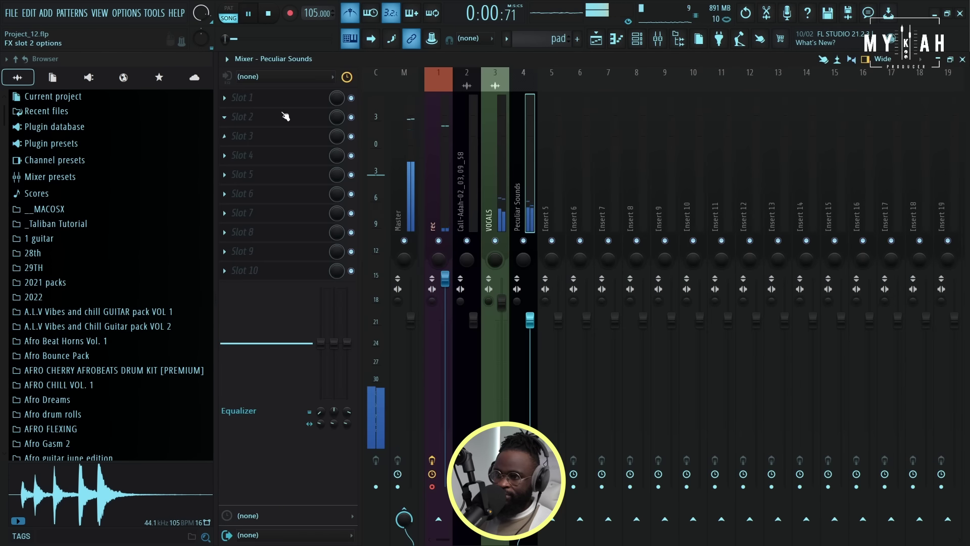
Insert Fruity parametric EQ 2 on the Peculiar Sounds track, shelving band 7 to -18 dB at 1396 Hz and band 1 to -18 dB at 123 Hz
left_click(243, 97)
left_click(650, 310)
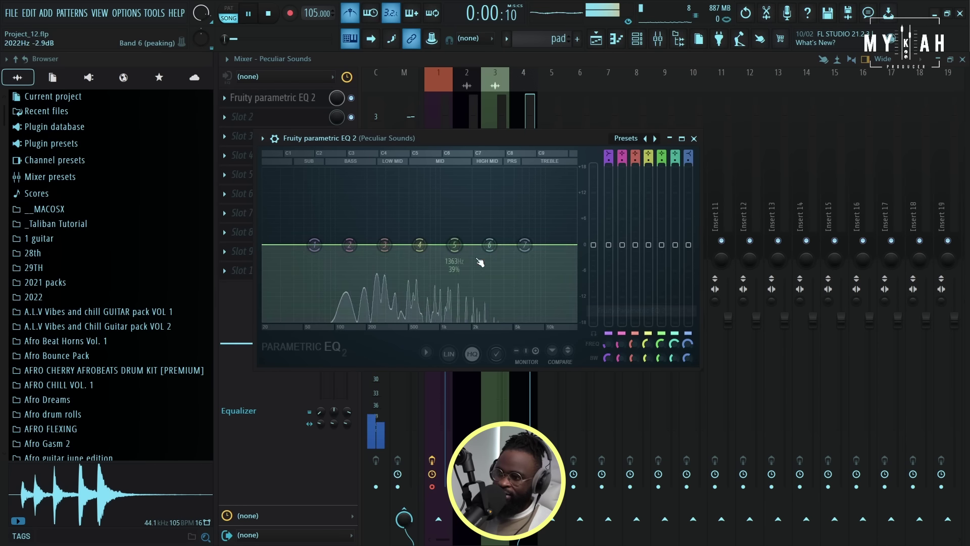
left_click_drag(524, 245, 463, 319)
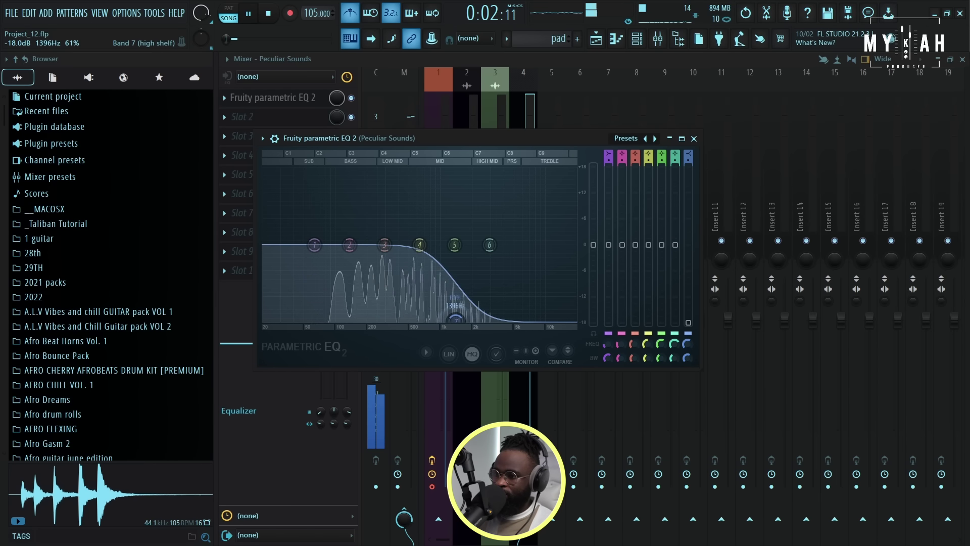
left_click_drag(314, 245, 345, 319)
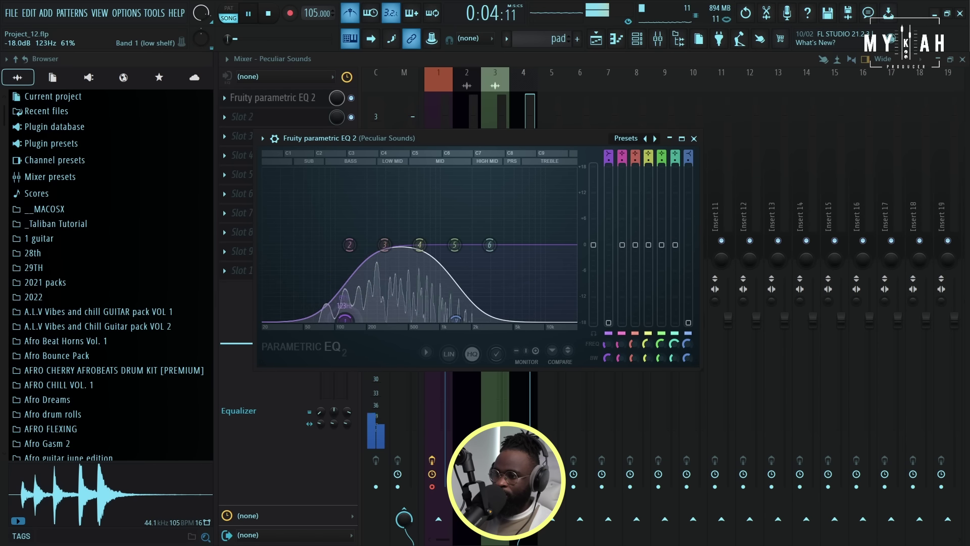
left_click(597, 41)
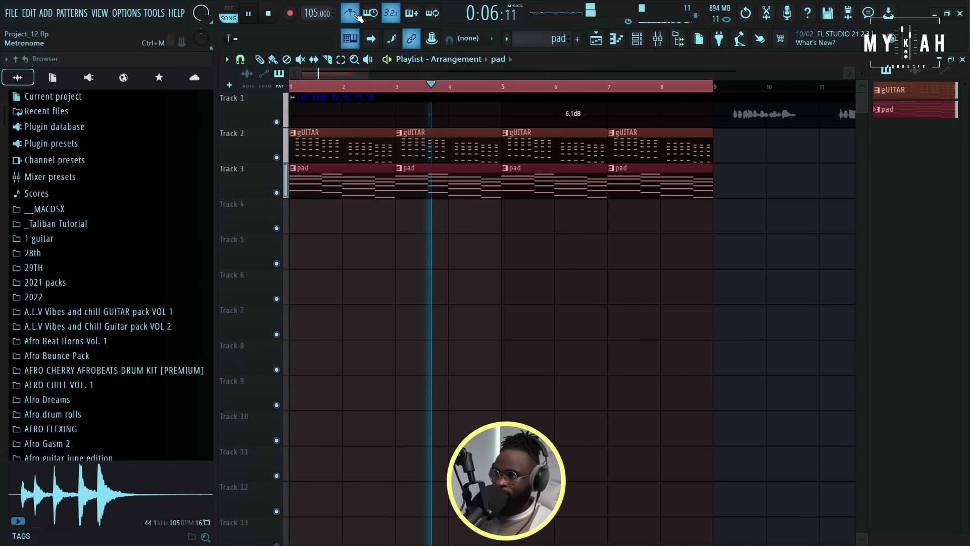
Stop playback, add a SubBoomBass2 channel, load its Sub preset, and close the plugin window
left_click(637, 39)
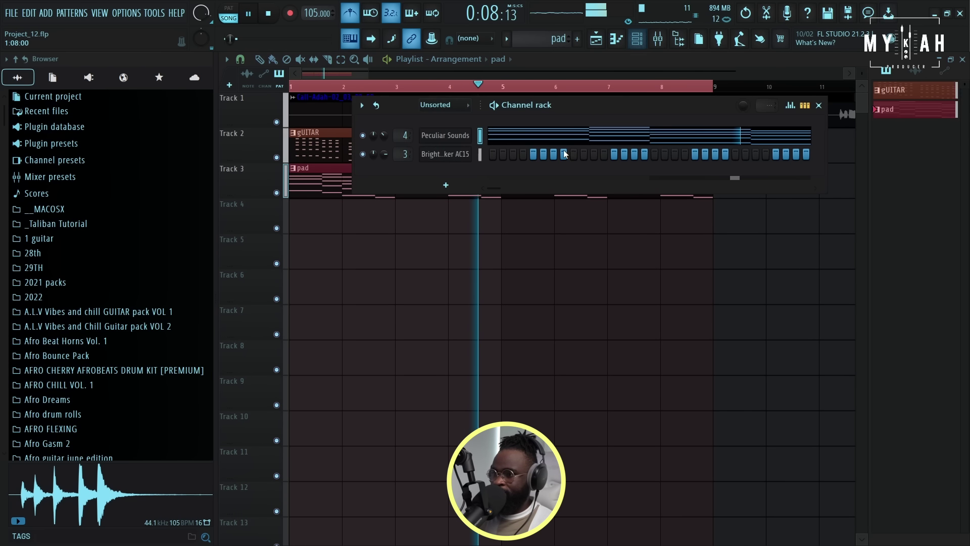
key("space")
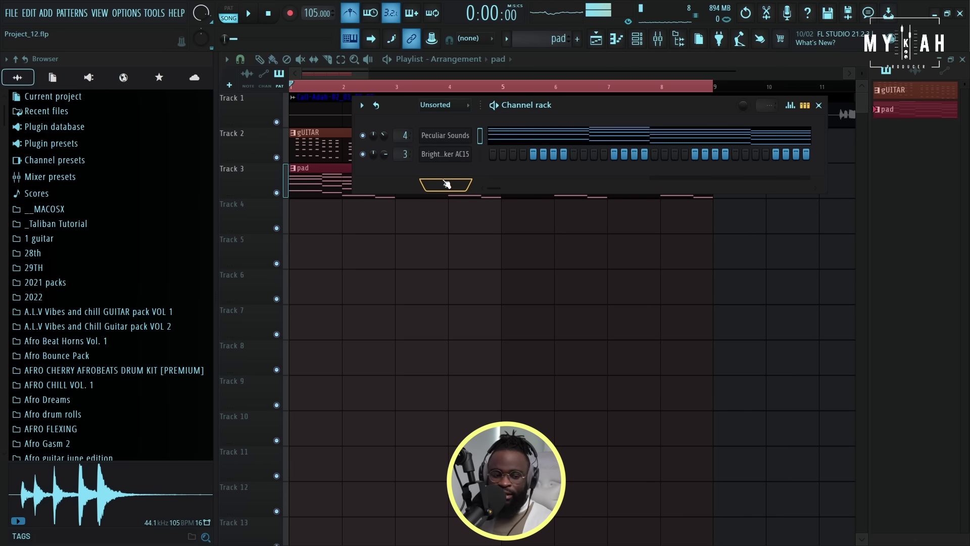
left_click(446, 184)
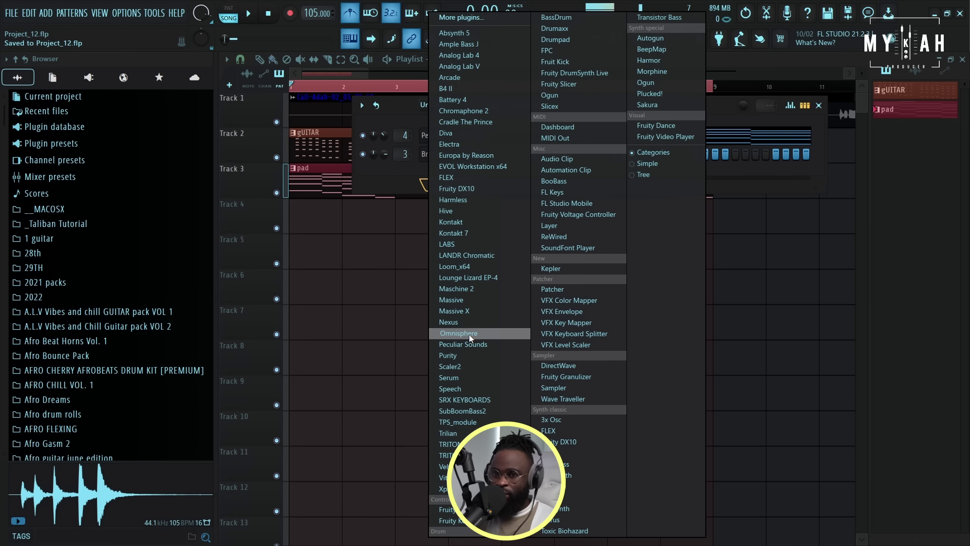
left_click(472, 411)
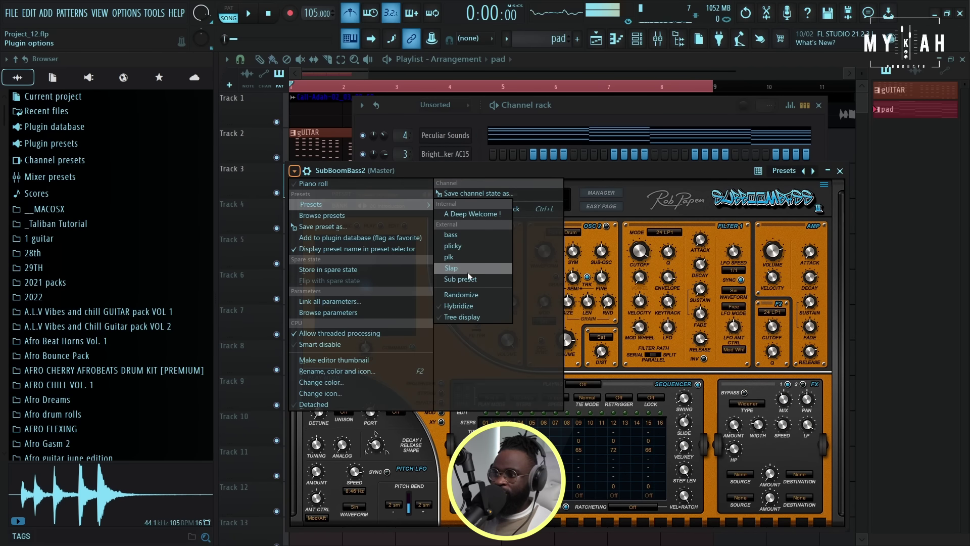
left_click_drag(493, 175, 448, 150)
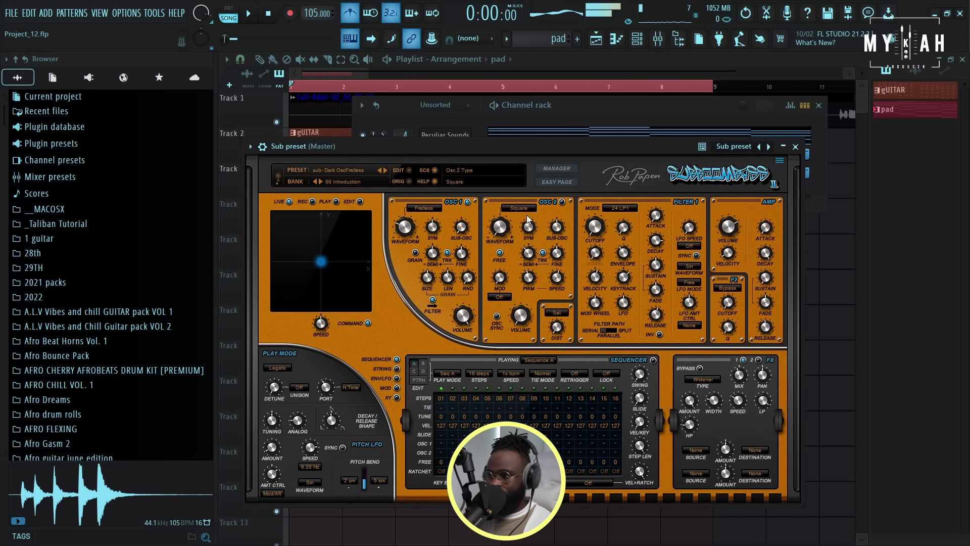
key("Escape")
In the Bad pattern's Sub preset piano roll, enter D5 for the first ten steps of bar 1 and C5 for the rest
key("F7")
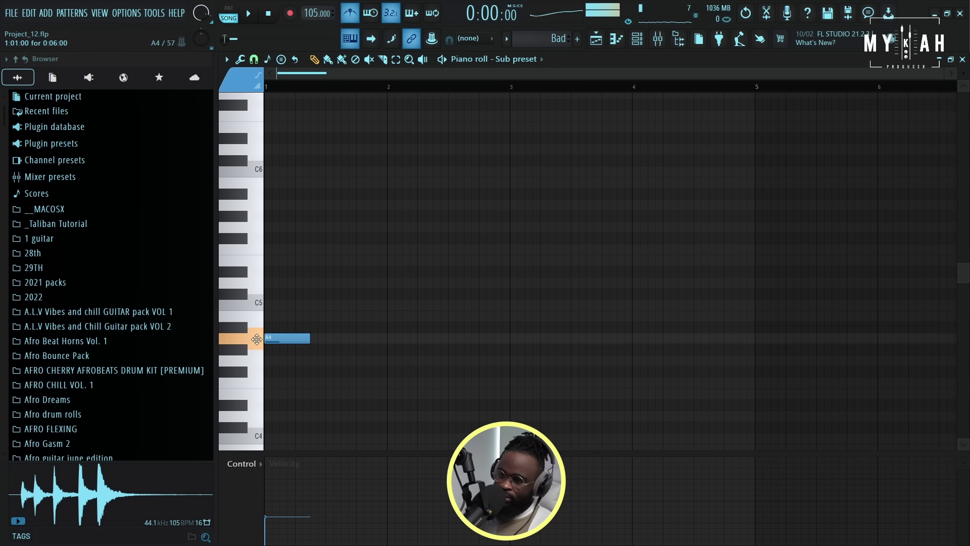
left_click_drag(257, 339, 258, 277)
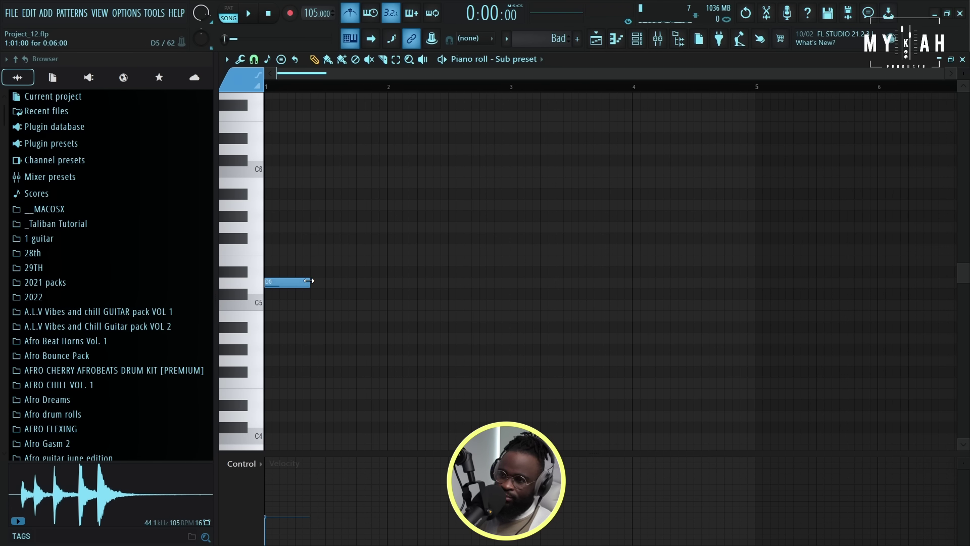
key("space")
left_click_drag(309, 281, 344, 284)
key("space")
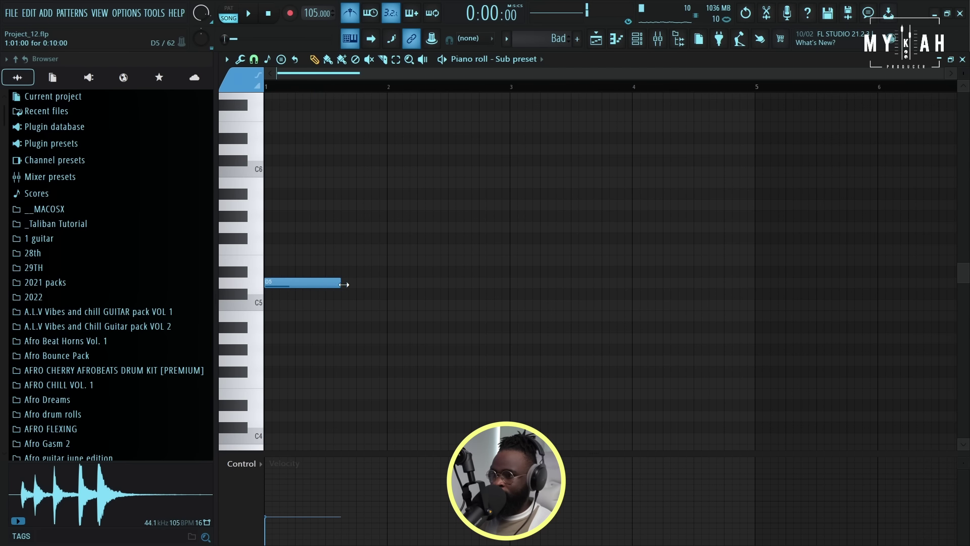
left_click(341, 308)
key("space")
left_click_drag(417, 307, 387, 316)
key("space")
Continue the bass line with A4 over the first ten steps of bar 2 and G4 to the bar's end, and play it
left_click(393, 339)
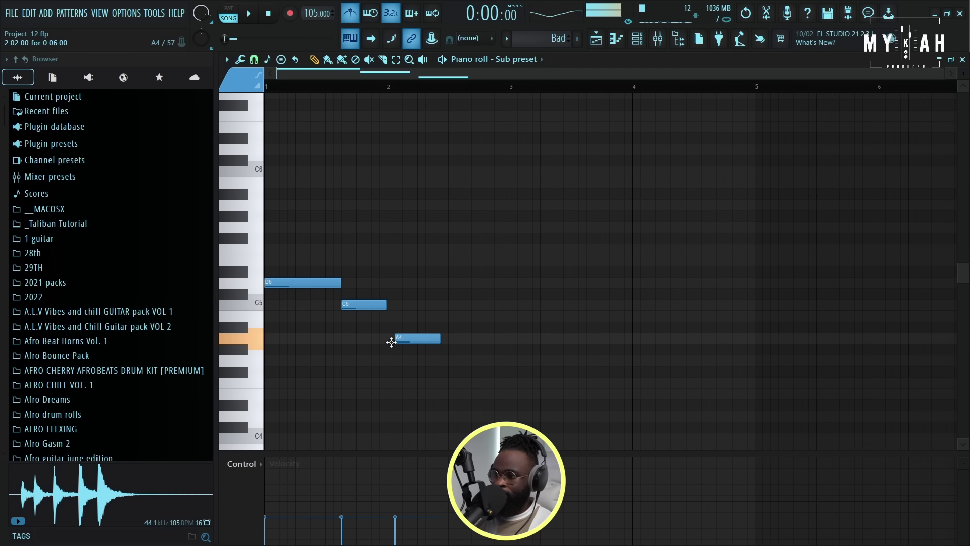
key("space")
left_click_drag(432, 339, 463, 339)
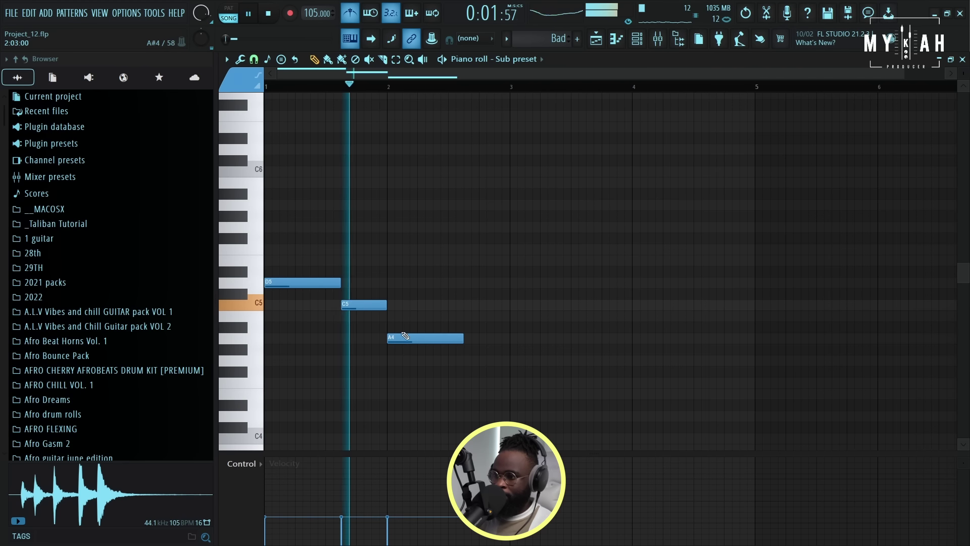
left_click(468, 361)
key("space")
left_click_drag(539, 361, 507, 365)
key("space")
key("space")
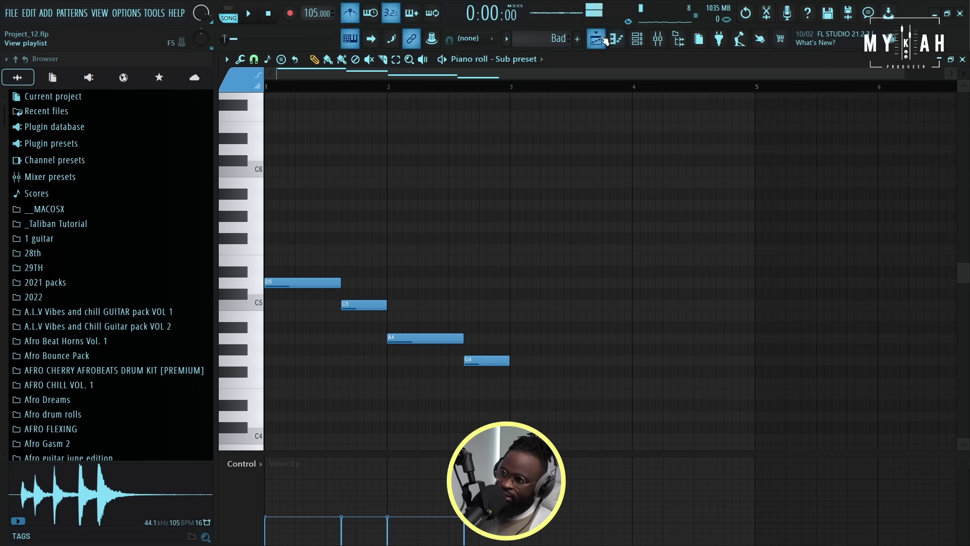
Fill Track 4 of the playlist with repeated Bad pattern clips up to the end of bar 8
left_click(603, 41)
mouse_move(439, 216)
left_mouse_down()
mouse_move(511, 232)
mouse_move(623, 221)
left_mouse_up()
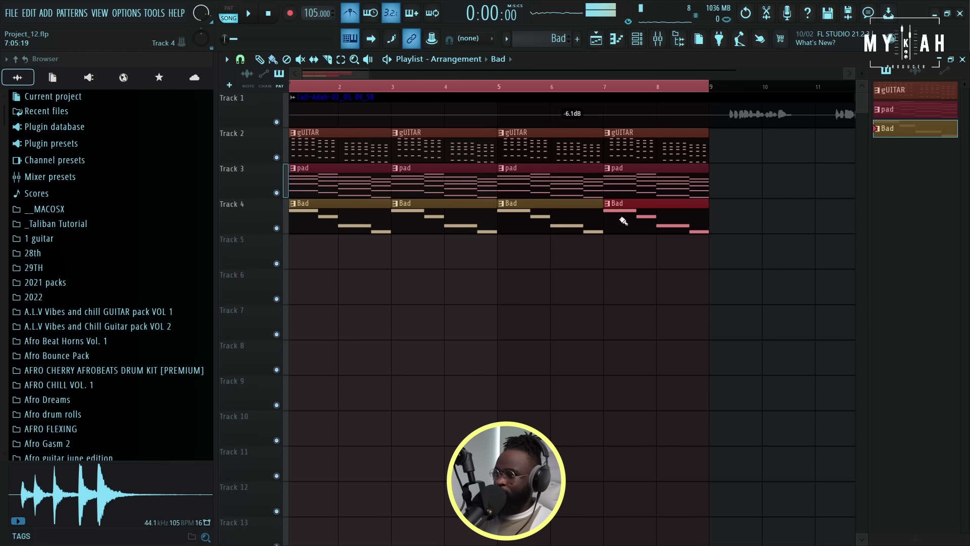
Route the Sub preset bass channel to mixer track 5
left_click(637, 38)
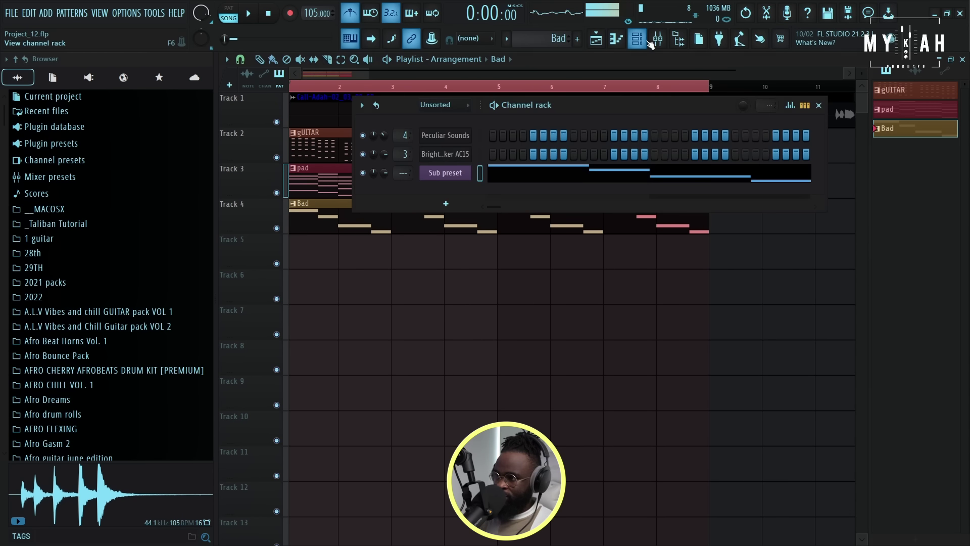
left_click(445, 177)
left_click(575, 175)
Load Fruity Parametric EQ 2 on the Sub preset mixer track, cutting lows with band 1 at about 153 Hz and highs with band 7
left_click(242, 98)
mouse_move(290, 112)
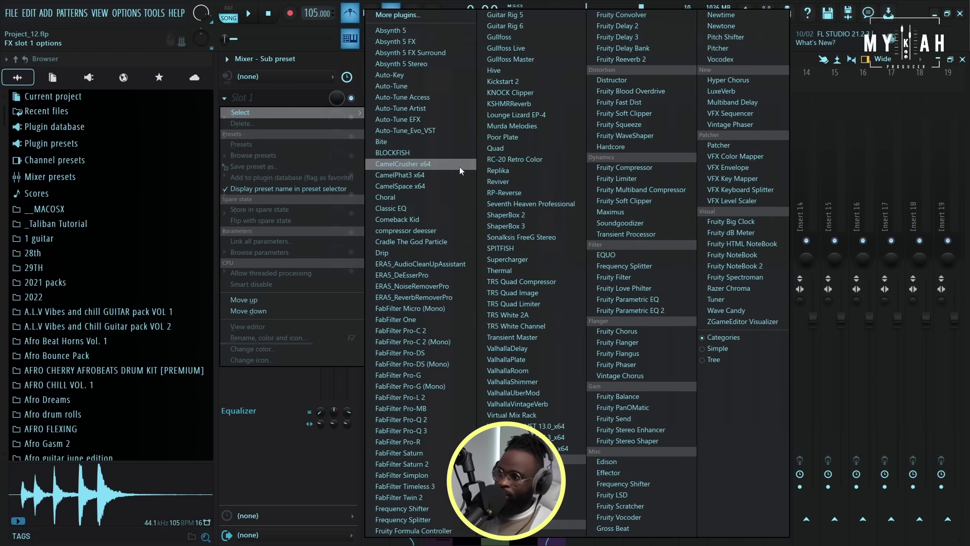
left_click(644, 310)
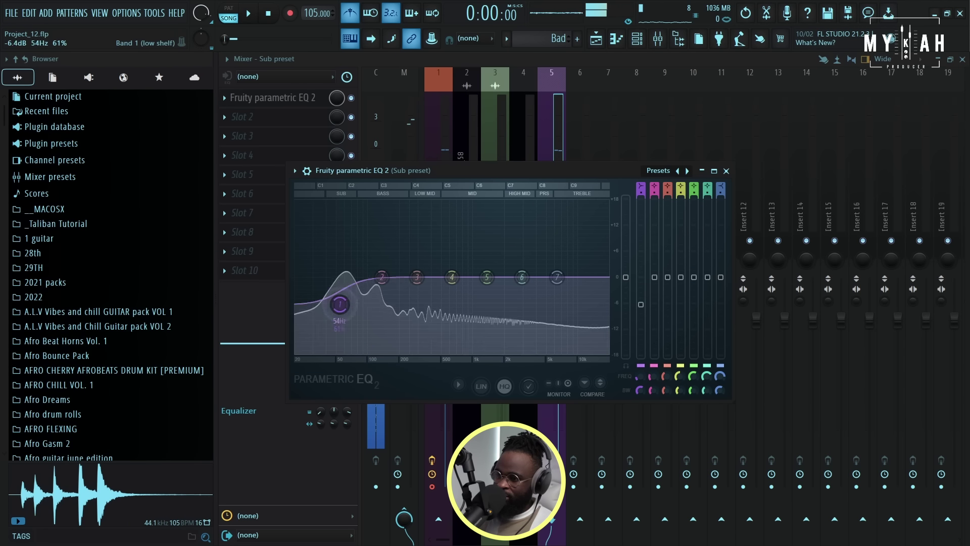
key("space")
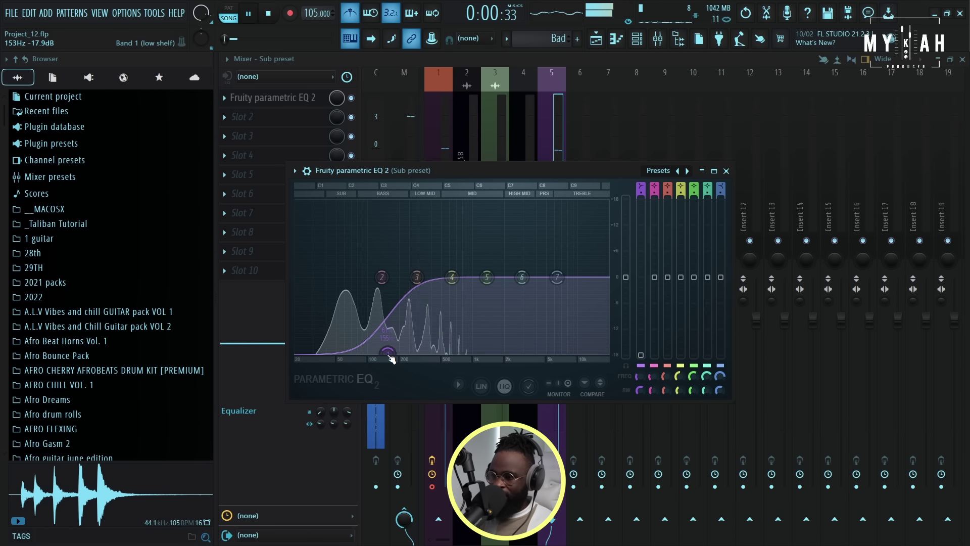
left_click_drag(557, 276, 448, 353)
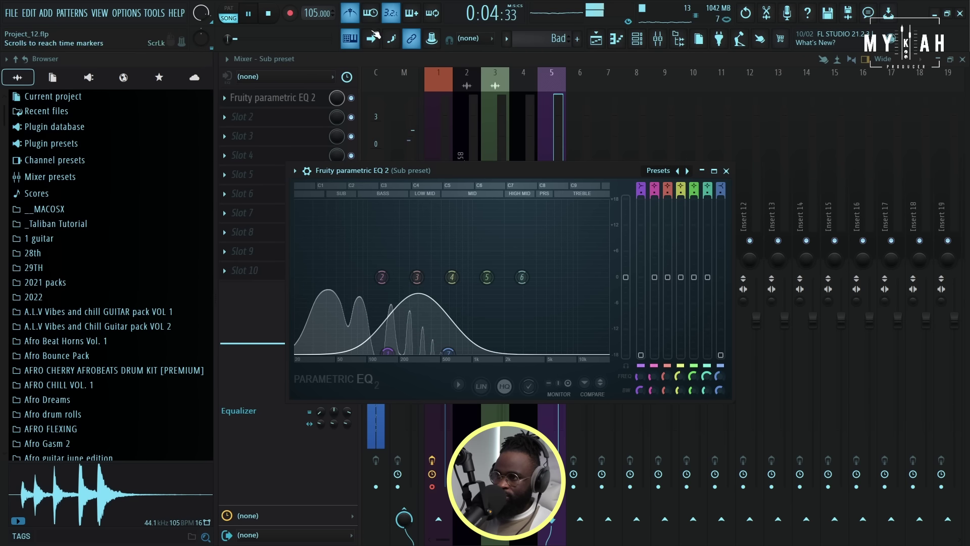
key("Escape")
Add a Loom_x64 channel and enter a two-step D5, F5 and A5 chord at step 3 of bar 1 with lowered velocity
left_click(596, 38)
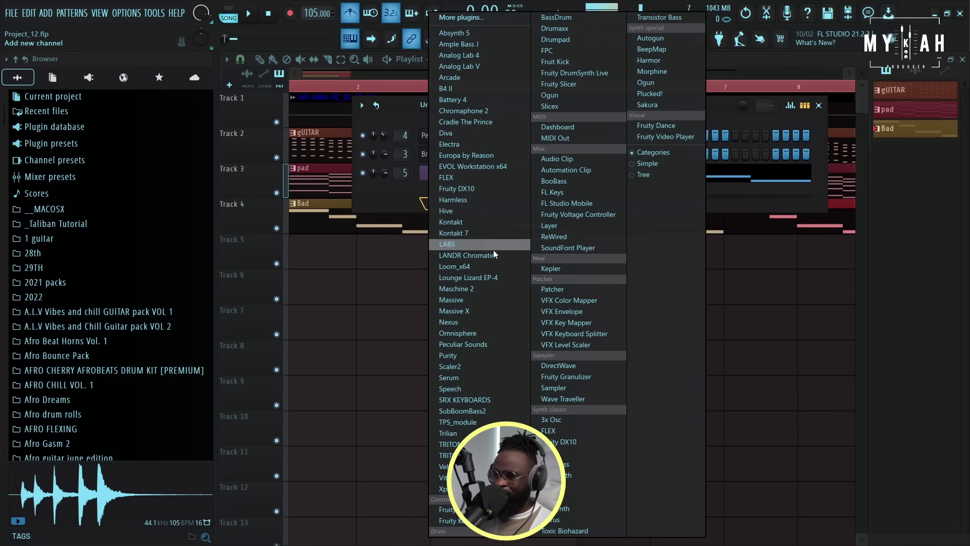
left_click(461, 265)
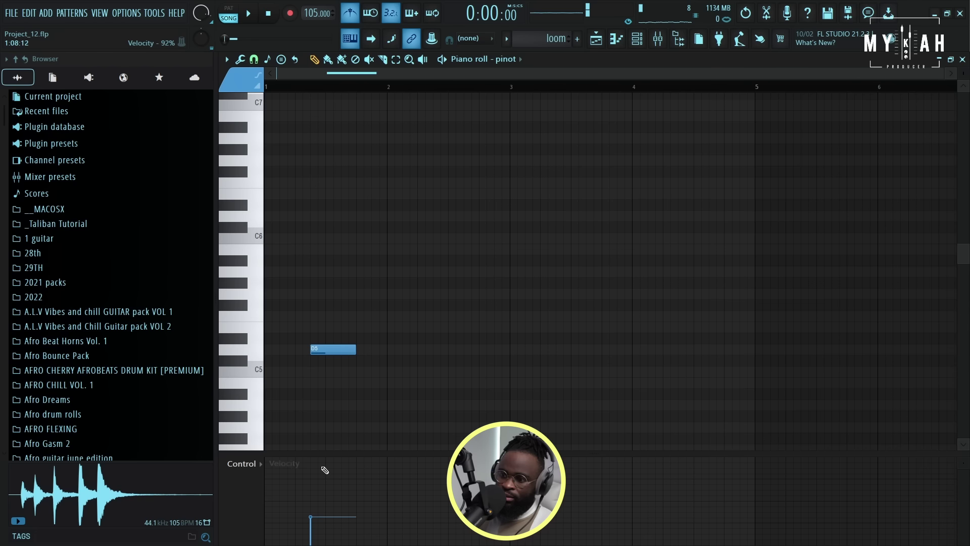
left_click_drag(325, 470, 322, 490)
key("space")
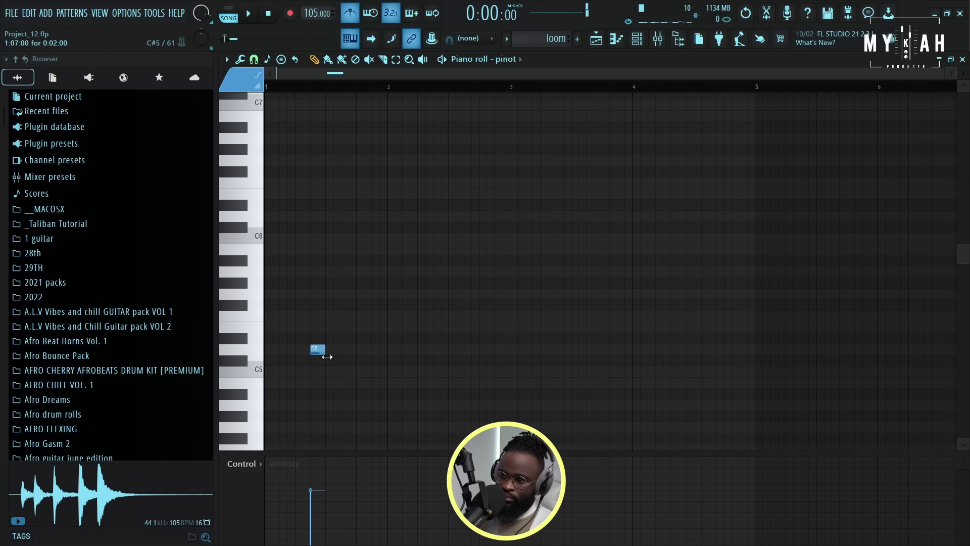
key("space")
key("space")
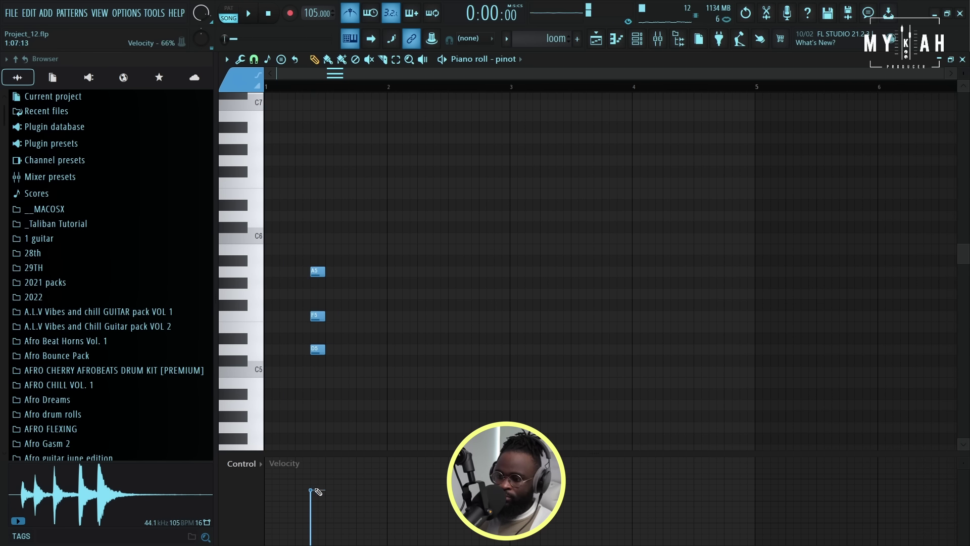
key("space")
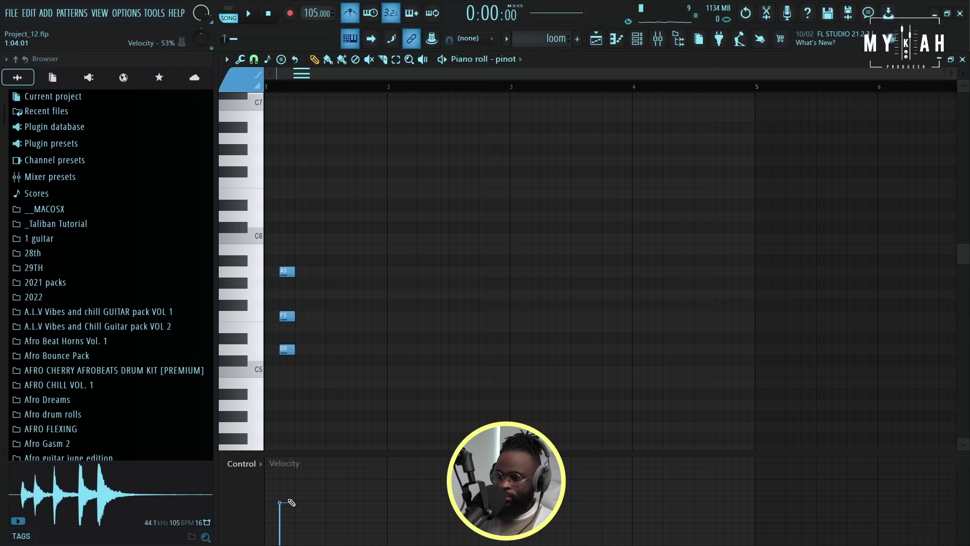
key("space")
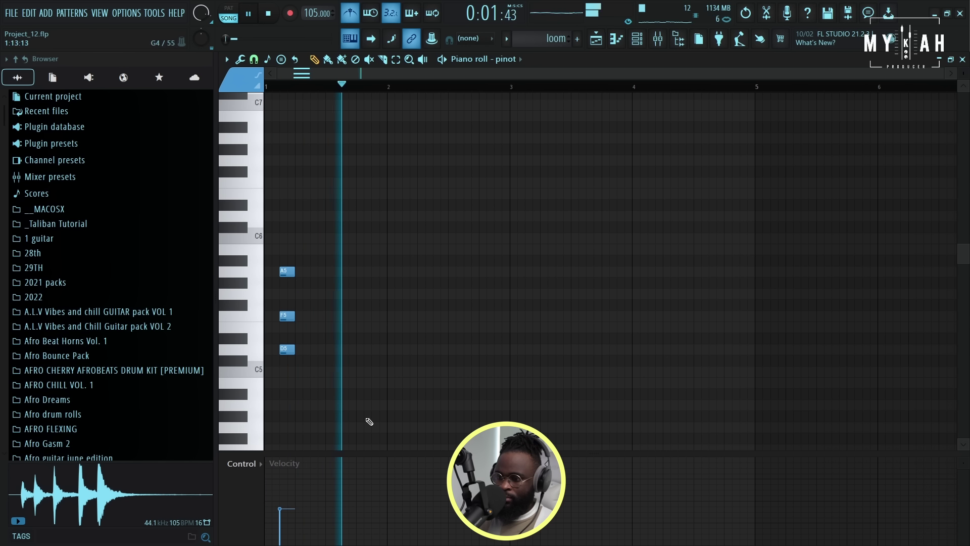
Enter a two-step C5, E5 and A5 chord at step 3 of bar 2 in the loom pattern and play it
key("space")
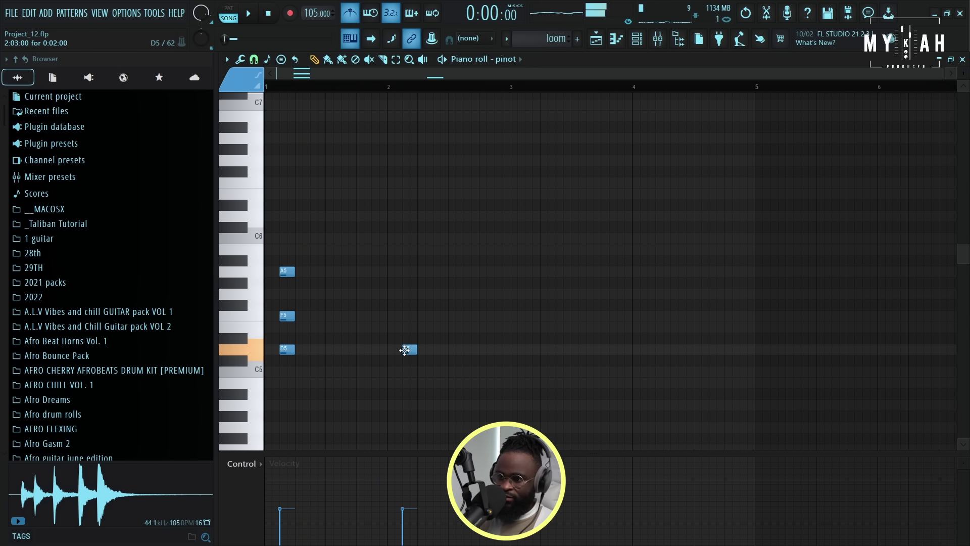
left_click_drag(405, 350, 403, 361)
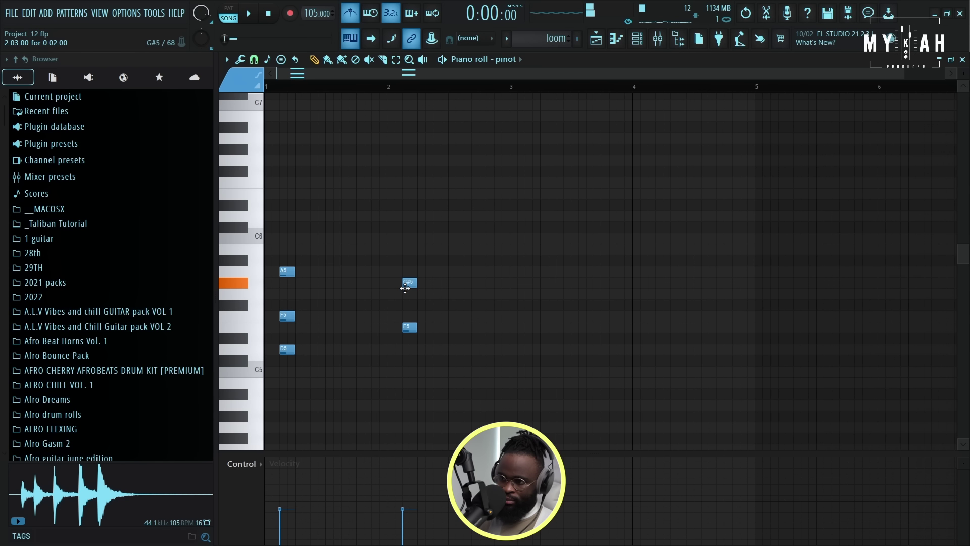
key("space")
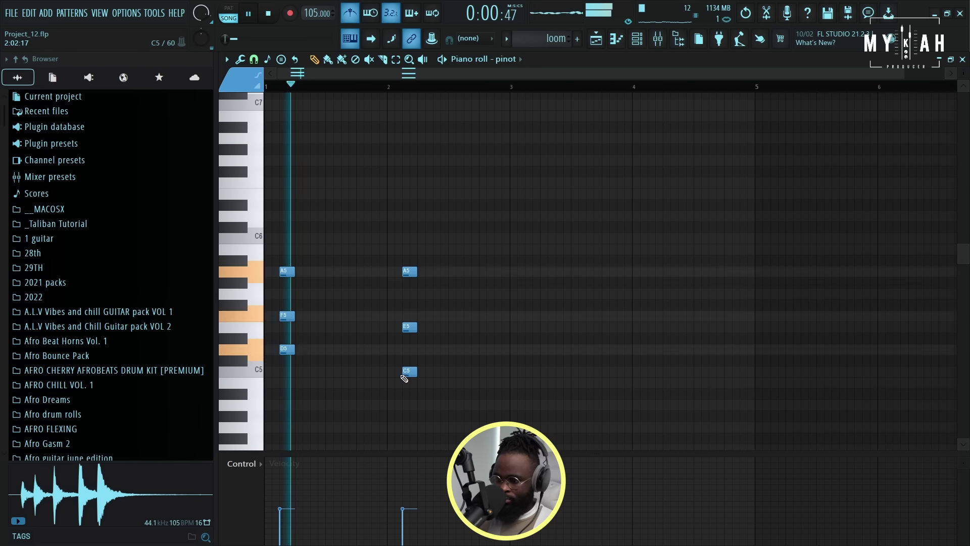
Fill Track 5 of the playlist with repeated loom pattern clips up to the end of bar 8
left_click(596, 40)
left_click(439, 255)
left_click(585, 254)
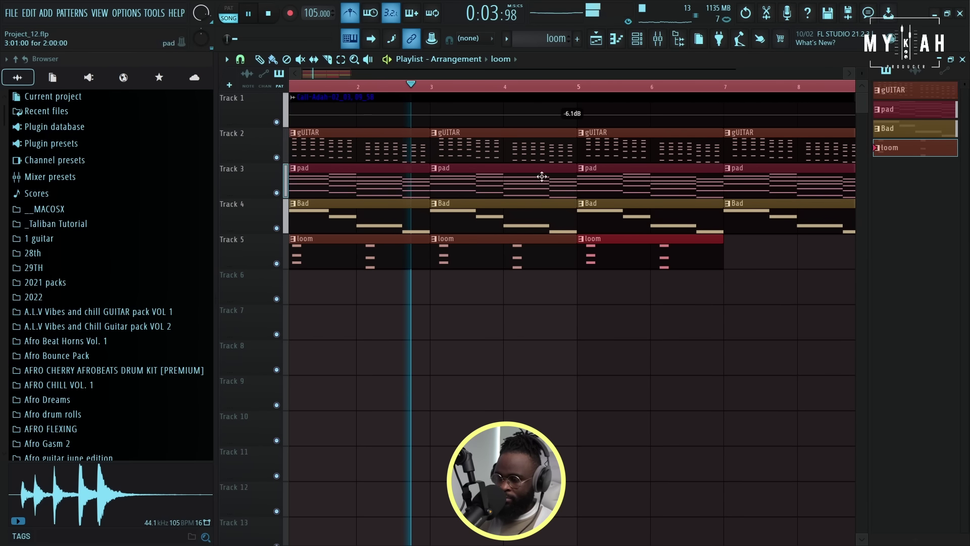
scroll(551, 213, "down", 2)
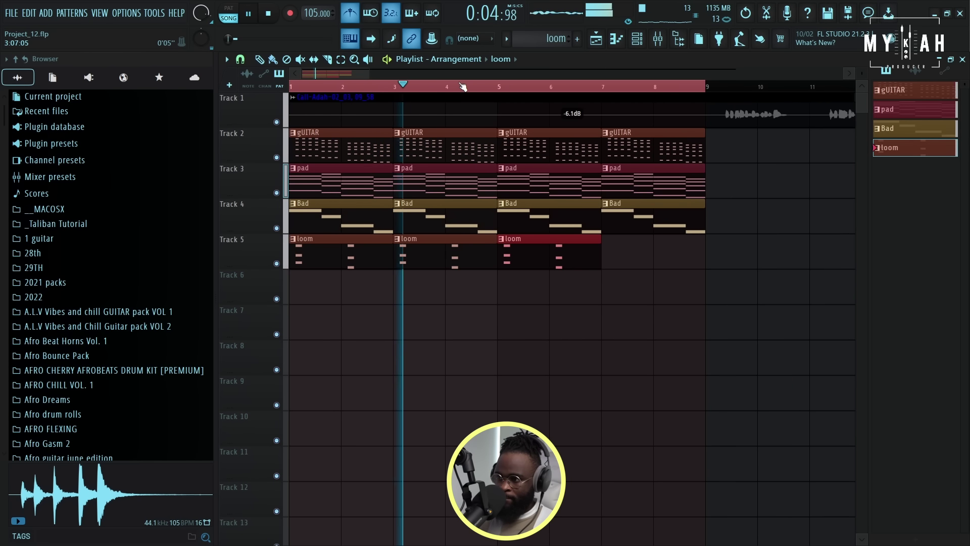
left_click(606, 253)
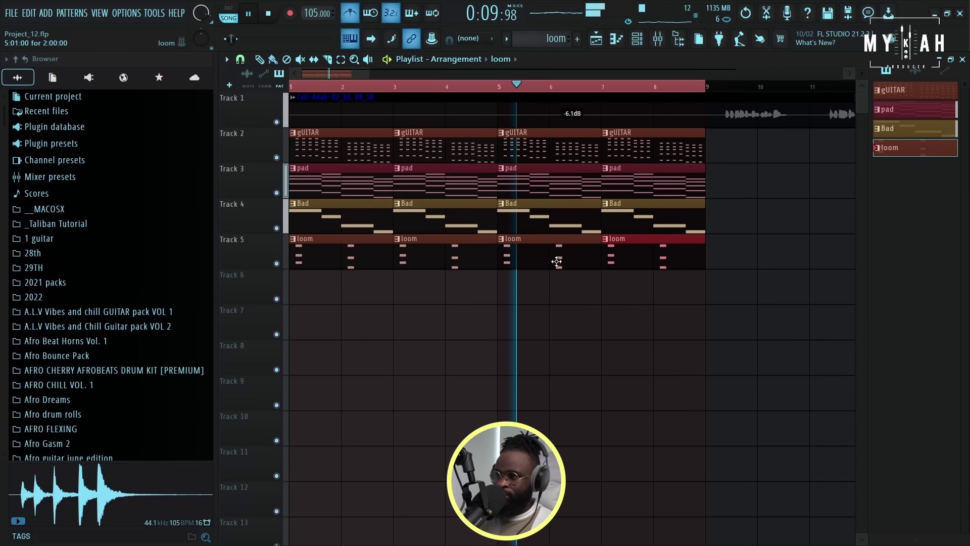
key("space")
Route the pinot channel to mixer track 6
key("F6")
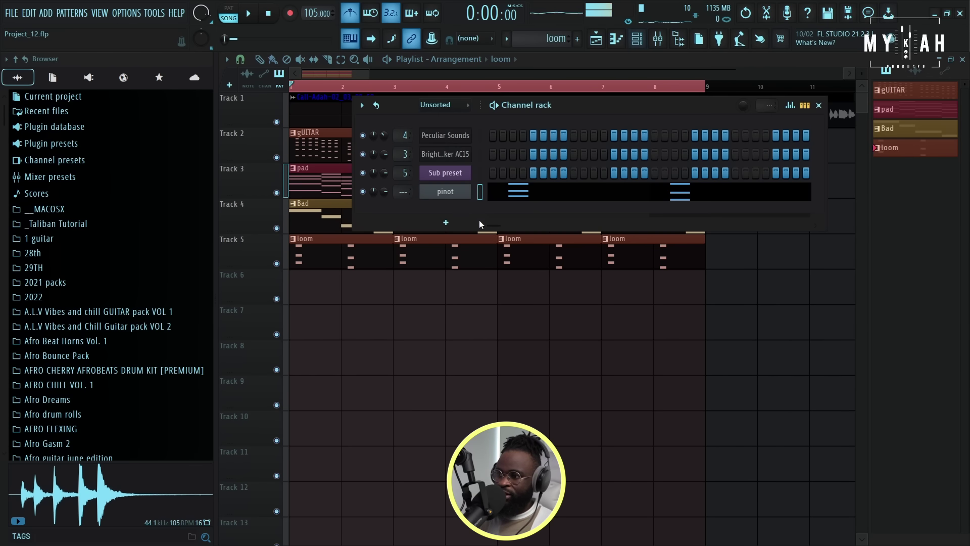
left_click(458, 192)
left_click(591, 176)
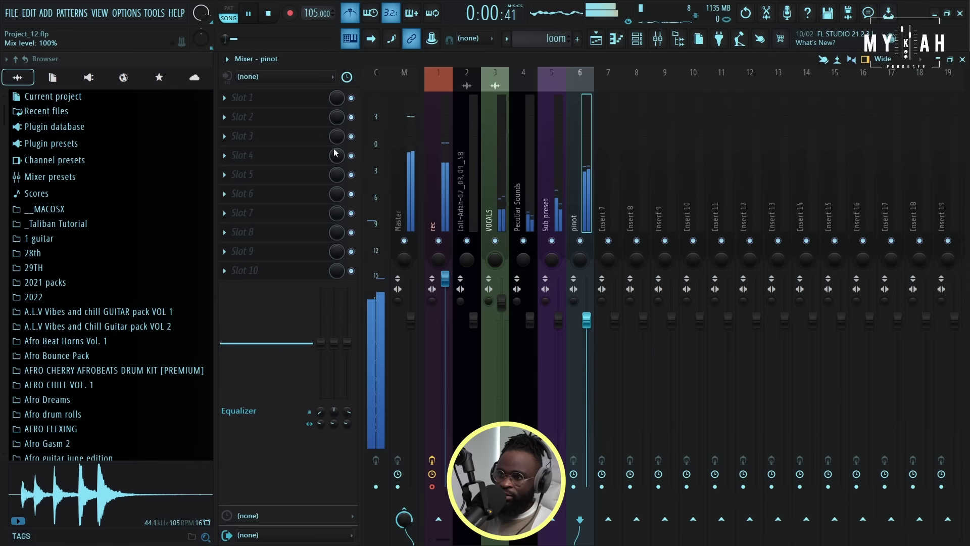
Load Fruity Parametric EQ 2 on the pinot mixer track and cut its low frequencies with band 1
left_click(278, 100)
left_click(671, 311)
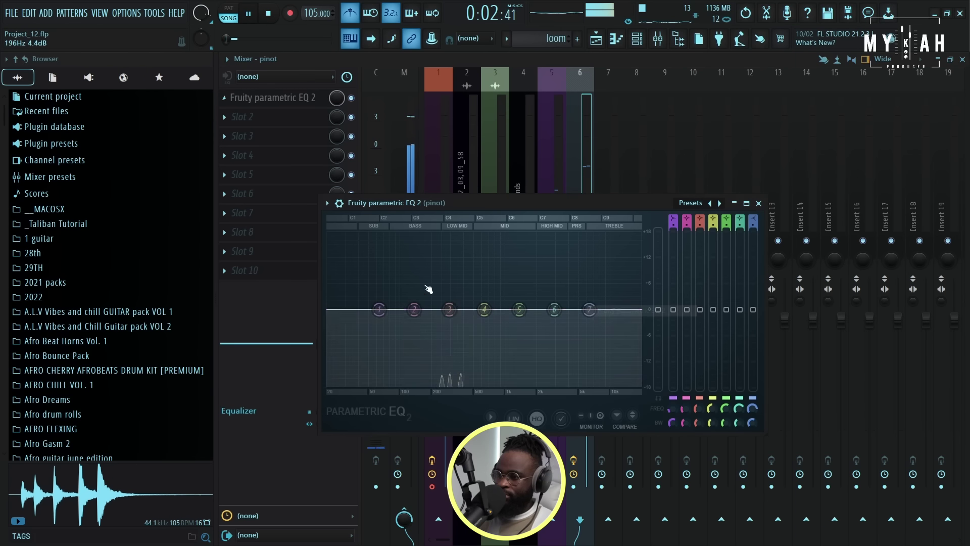
left_click_drag(379, 309, 447, 383)
right_click(420, 385)
left_click(482, 430)
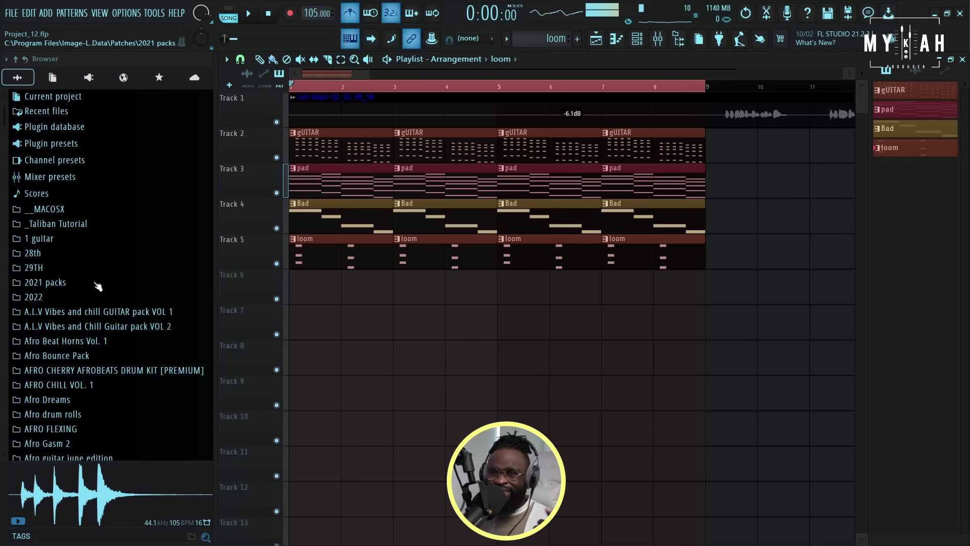
Browse the sample folders to the SAMKLEF sounds and audition POM SOUND and PU Sound (A) against the song
scroll(107, 305, "down", 12)
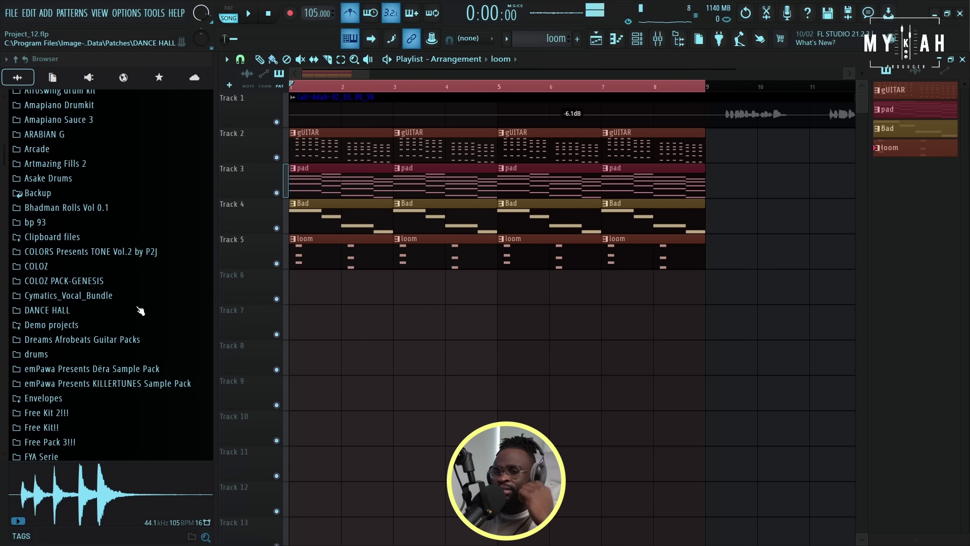
scroll(135, 315, "down", 6)
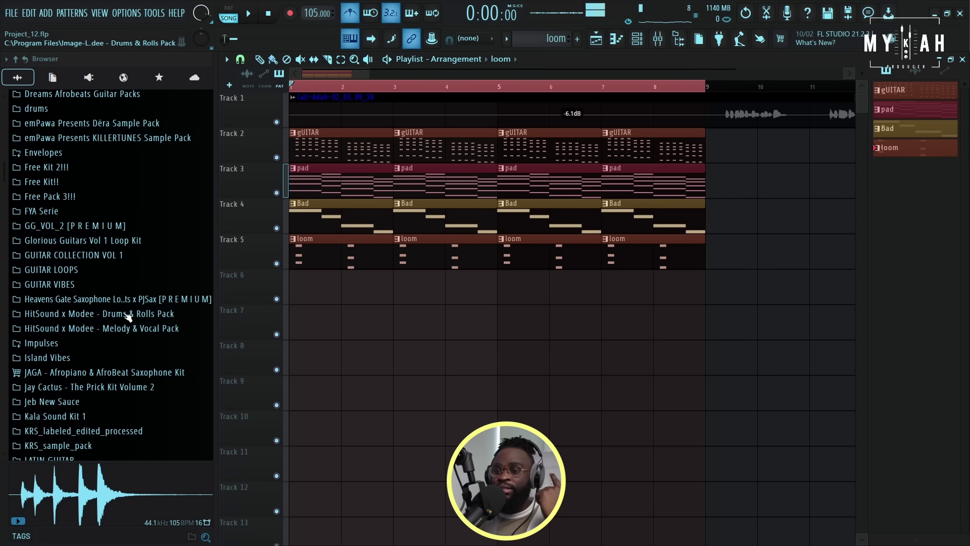
scroll(124, 321, "down", 4)
scroll(90, 315, "up", 4)
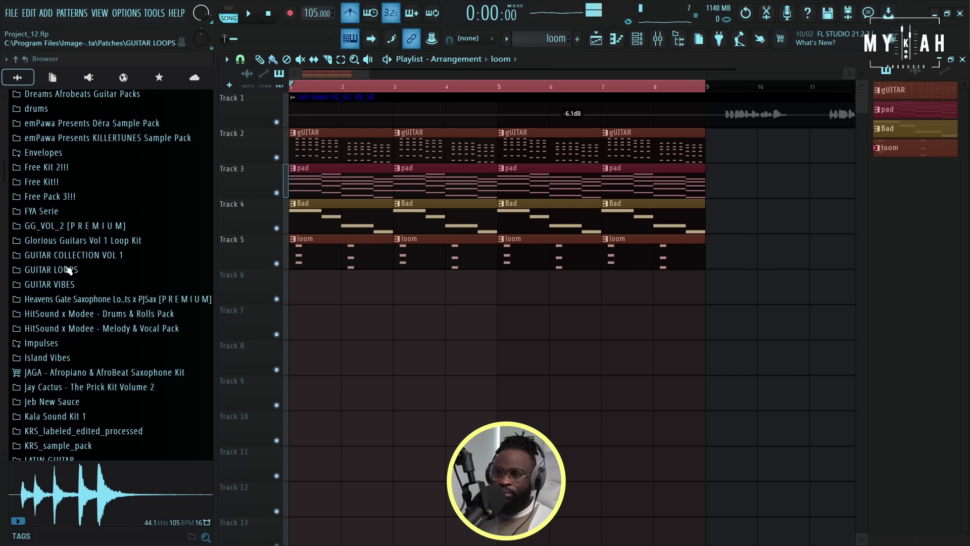
scroll(76, 272, "up", 8)
scroll(72, 264, "down", 15)
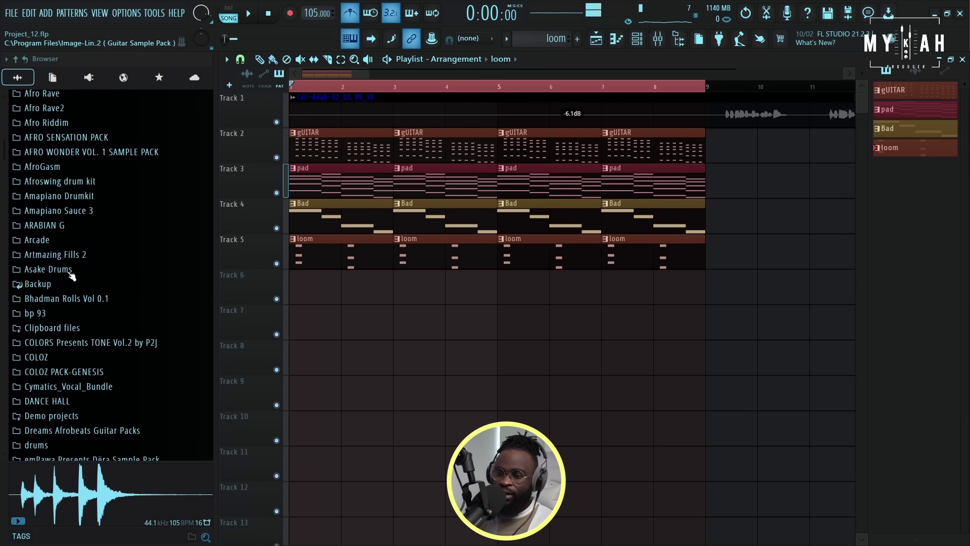
left_click(107, 316)
left_click(101, 330)
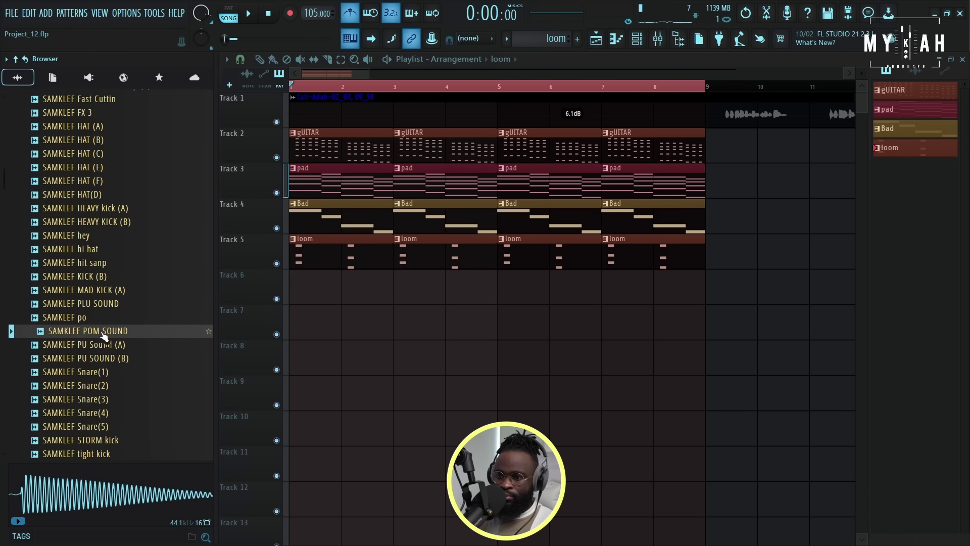
left_click(113, 344)
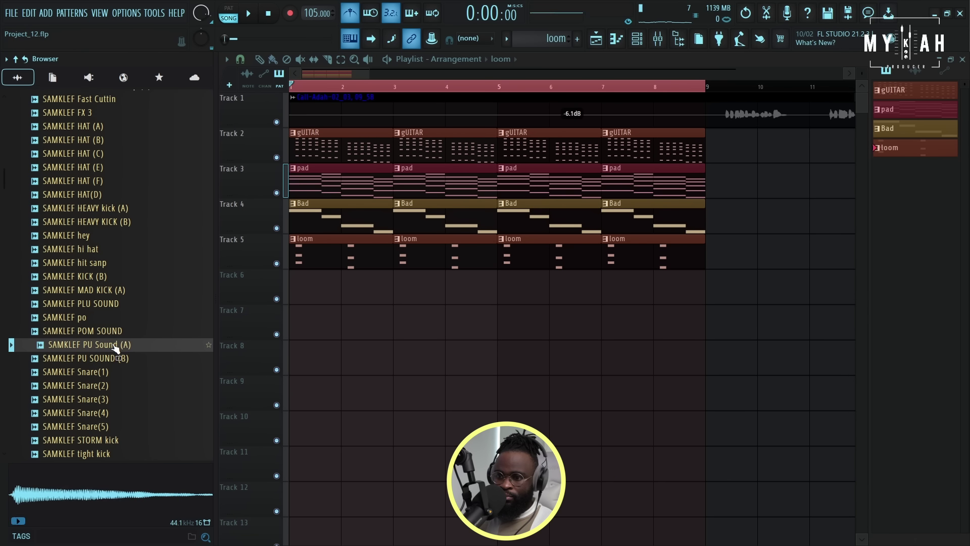
key("space")
key("space")
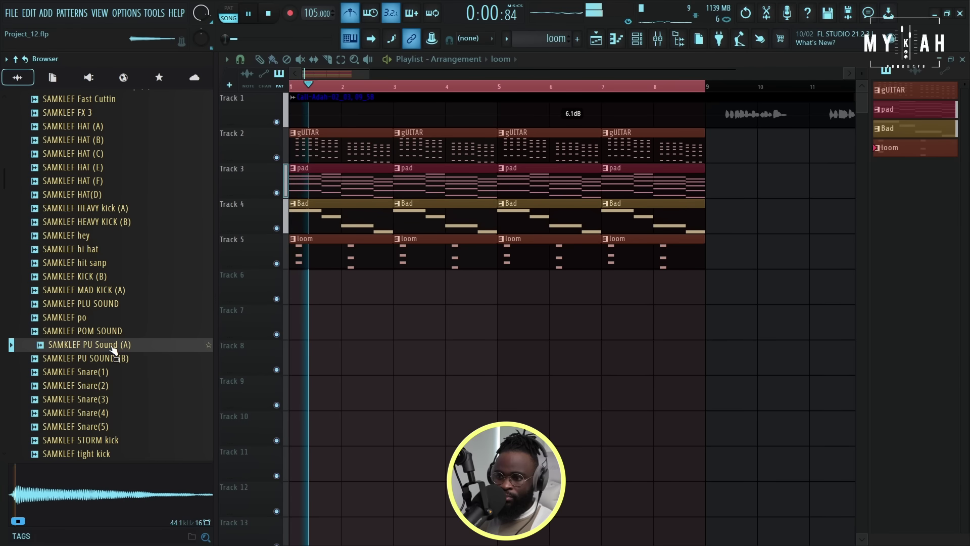
Set the playlist's snap to 1/2 beat and play the start of the arrangement
left_click(243, 60)
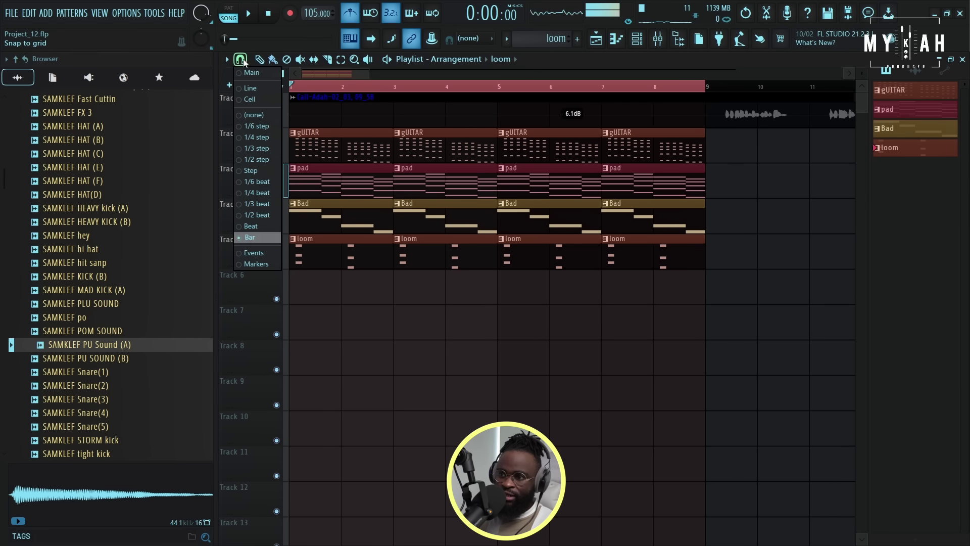
left_click(250, 216)
scroll(298, 94, "up", 5)
key("space")
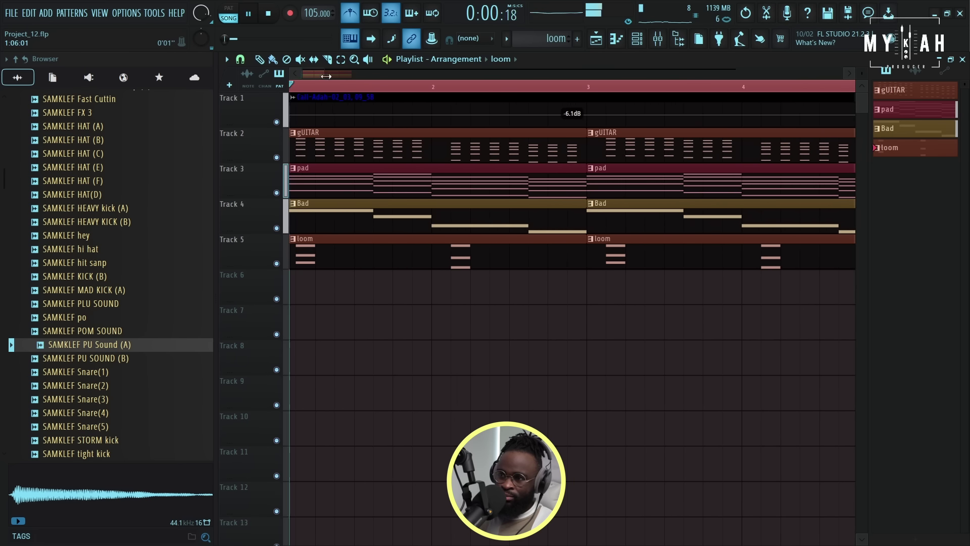
left_click_drag(326, 76, 310, 77)
key("space")
Audition SAMKLEF PU SOUND (B), then place SAMKLEF PU Sound (A) on Track 6 at step 7 of bar 1
left_click(123, 358)
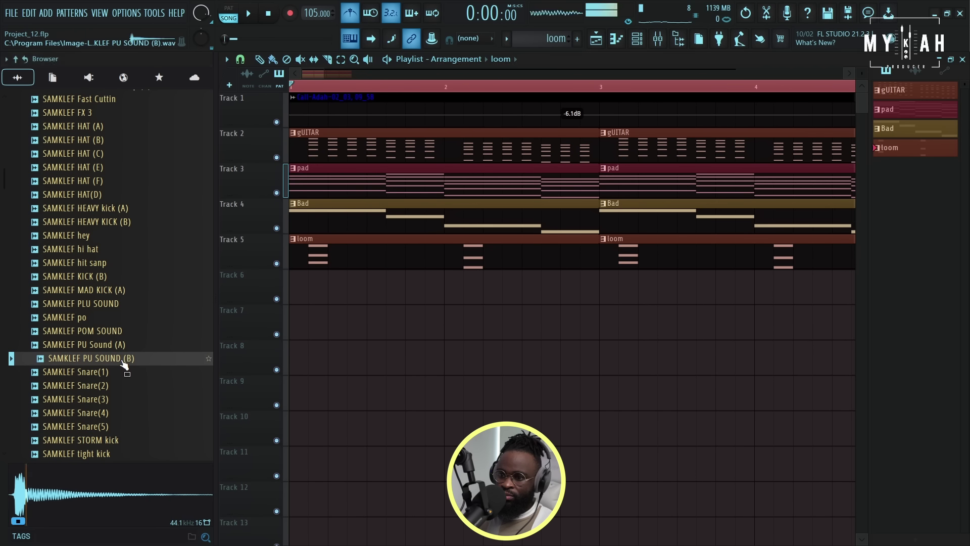
left_click_drag(121, 346, 351, 290)
key("space")
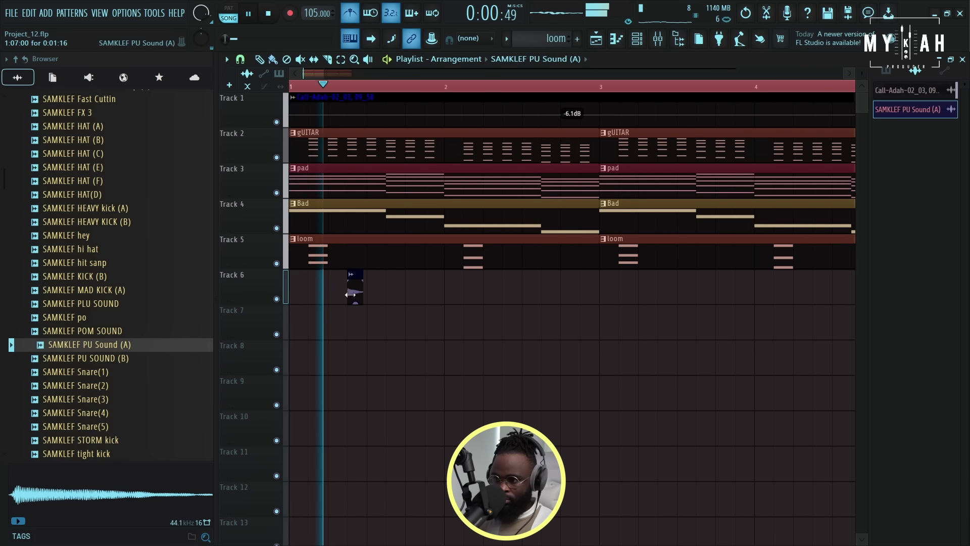
Route the SAMKLEF PU Sound (A) clip to mixer track 7 and load the Poor Plate reverb on that track
double_click(352, 294)
key("space")
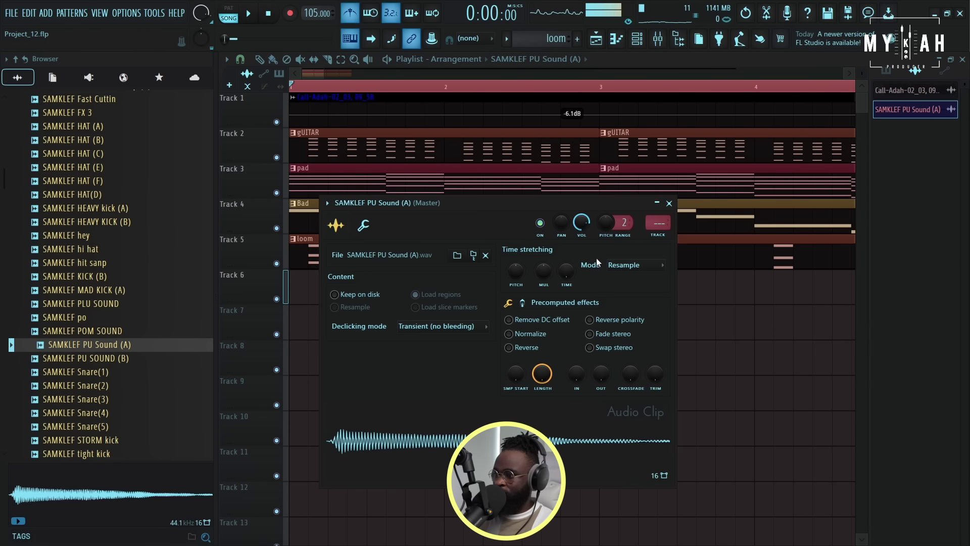
left_click(658, 235)
key("space")
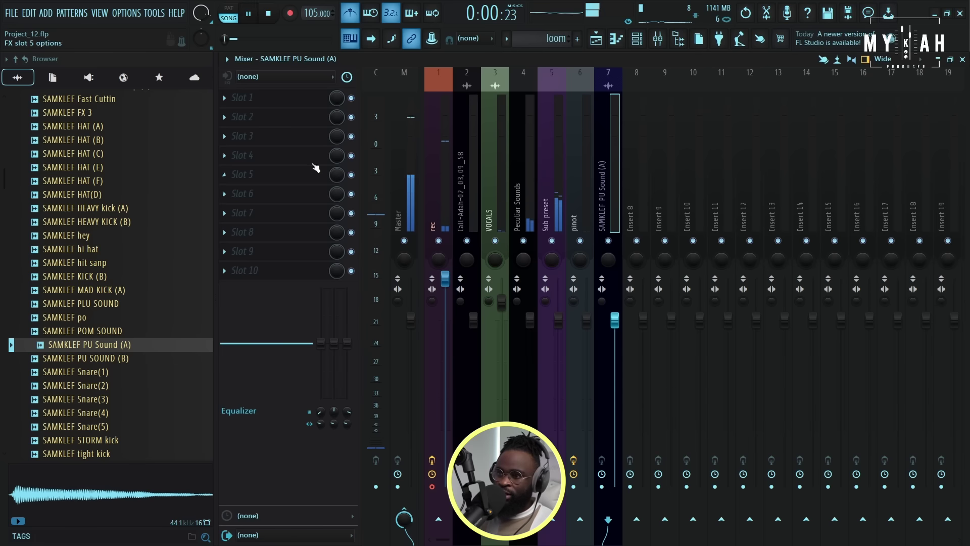
left_click(248, 99)
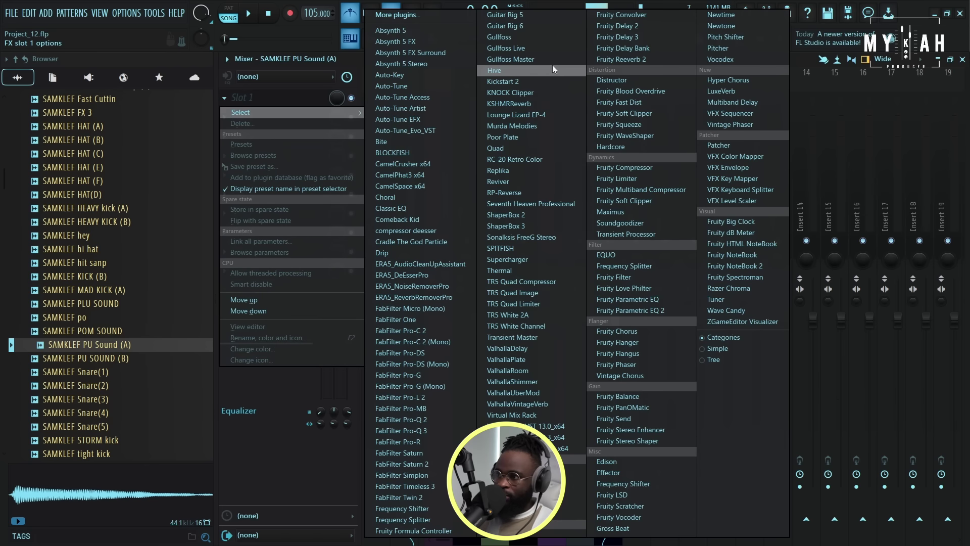
left_click(505, 137)
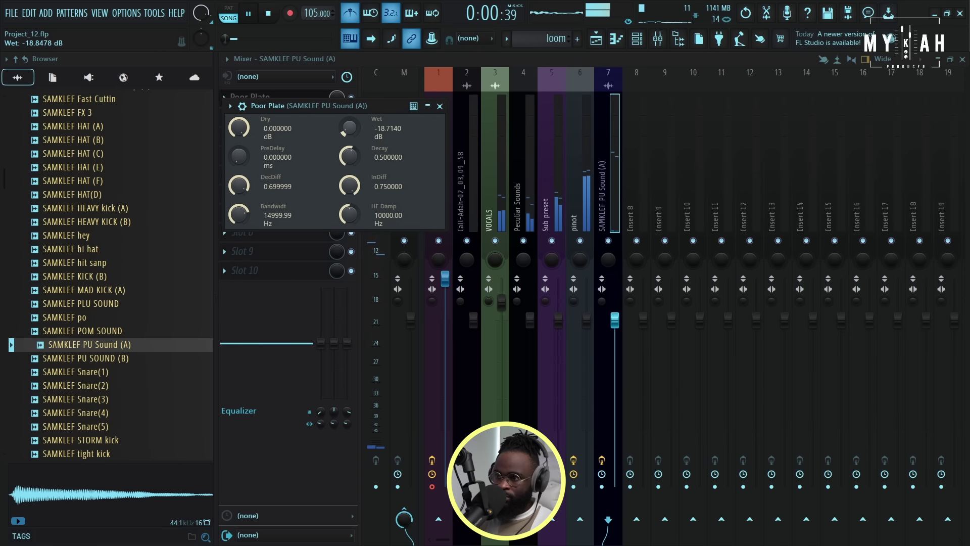
Repeat the SAMKLEF PU Sound (A) clip on Track 6 in bars 3, 5 and 7 at step 7, checking it in playback
key("F5")
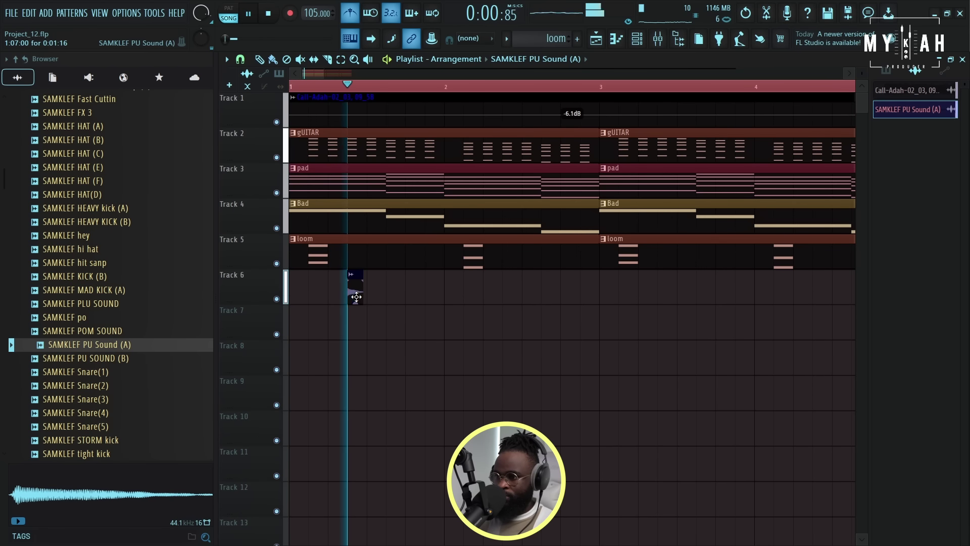
key("space")
key("space")
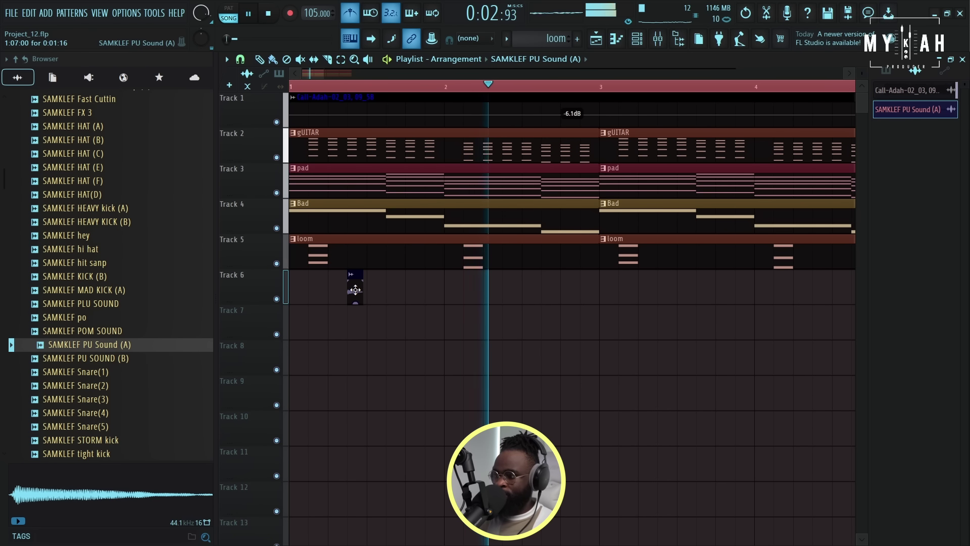
left_click_drag(355, 290, 547, 302)
key("space")
left_click_drag(500, 87, 494, 86)
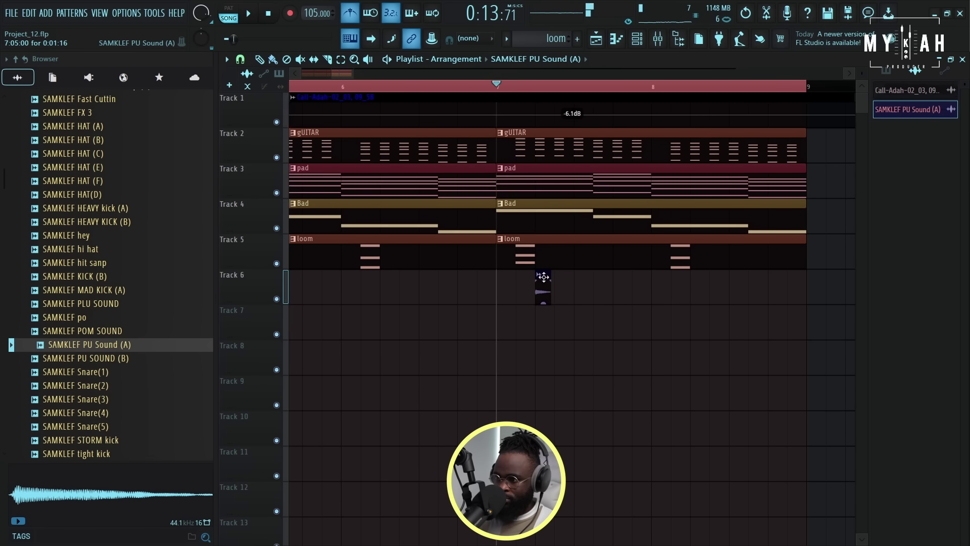
key("space")
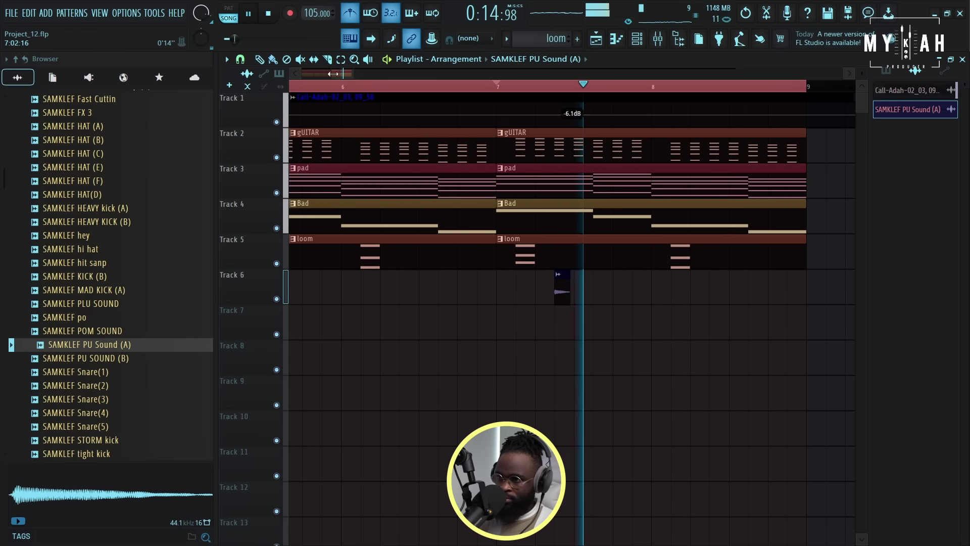
left_click_drag(333, 74, 285, 86)
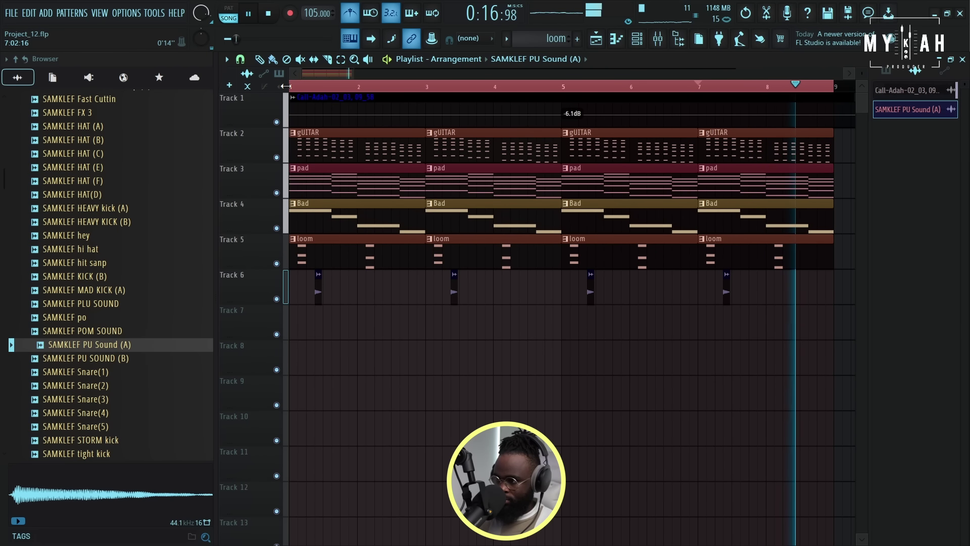
key("space")
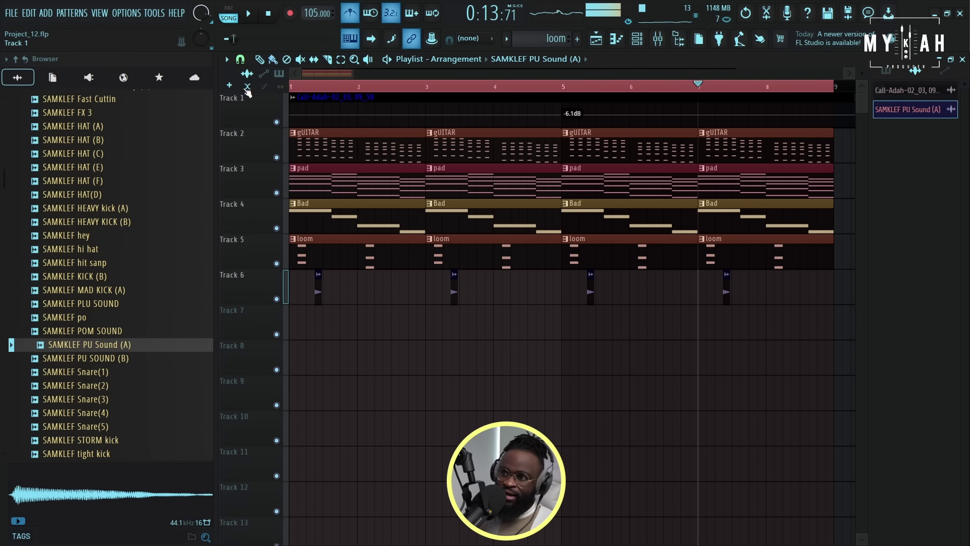
Change the playlist's snap setting and play the arrangement
left_click(241, 60)
left_click(254, 236)
key("space")
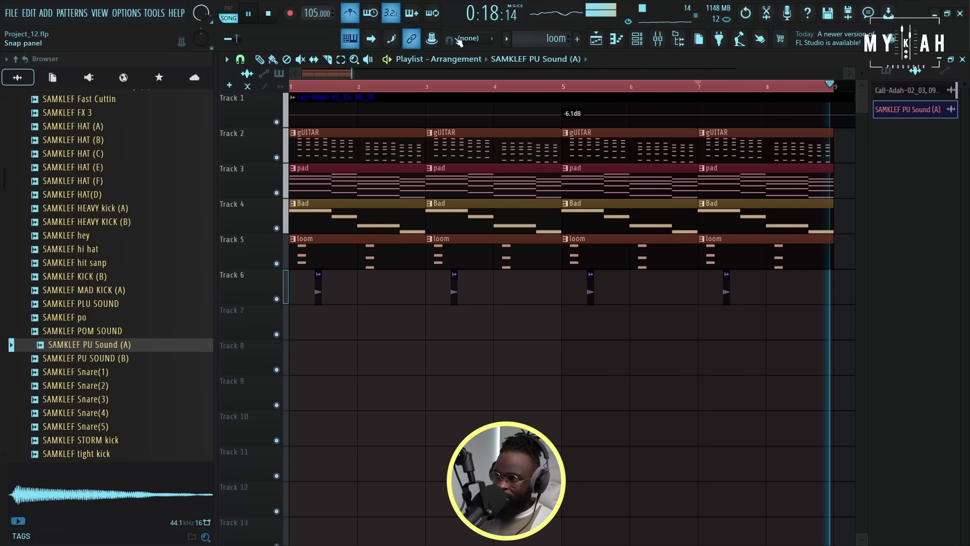
Add an Analog Lab V instrument channel and browse its recently played presets
left_click(636, 39)
left_click(444, 186)
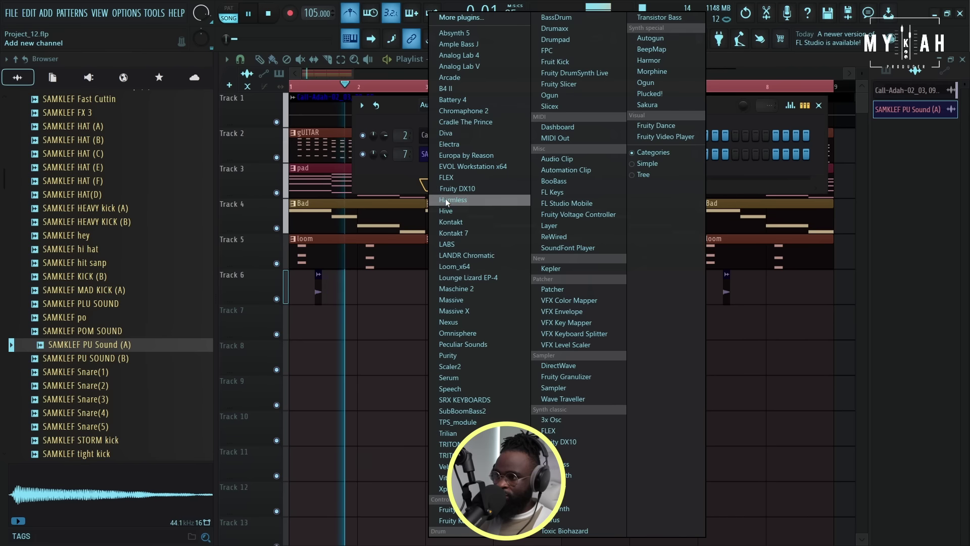
left_click(479, 68)
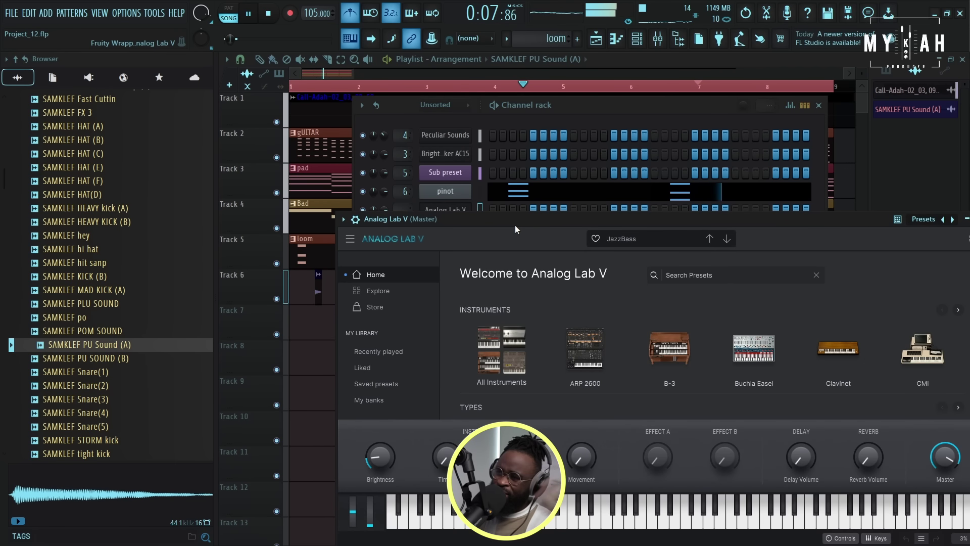
left_click_drag(514, 223, 432, 114)
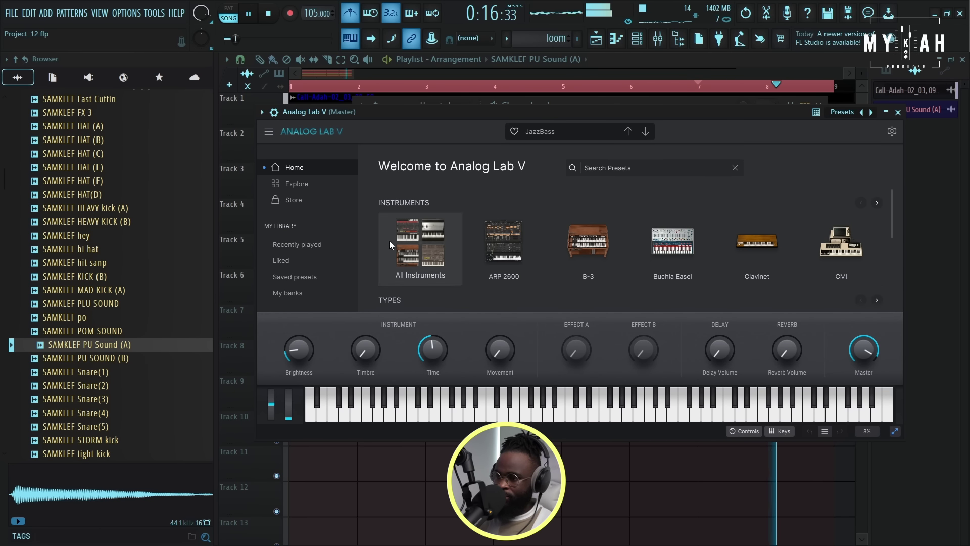
key("space")
left_click(296, 245)
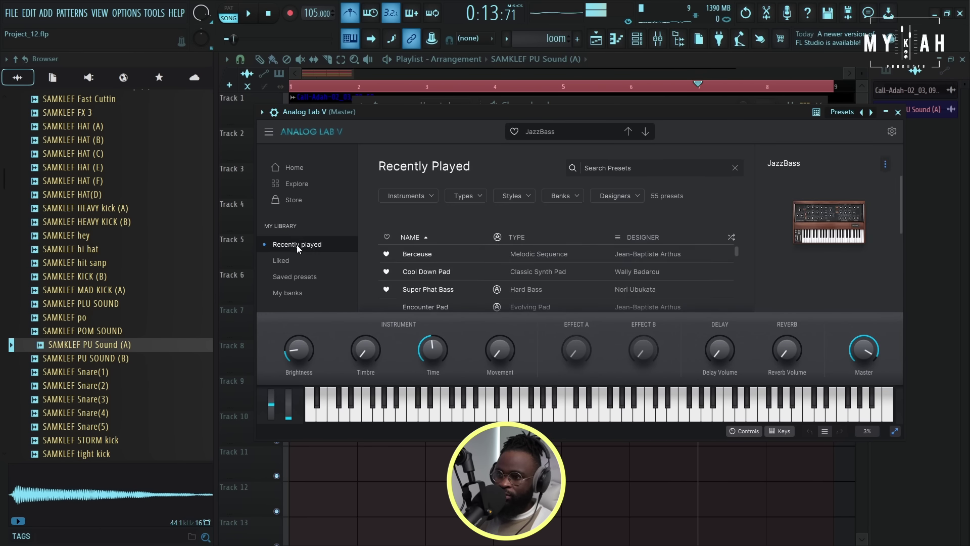
left_click(262, 112)
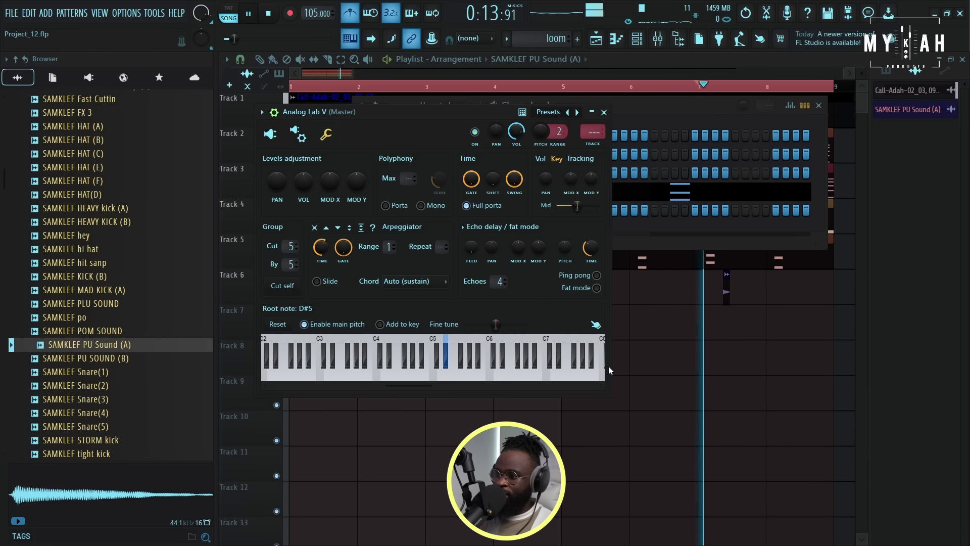
Create a pattern named plk and place Analog Lab V E5 notes at steps 4 and 11 of bar 1 and step 2 of bar 2
left_click(506, 39)
left_click(574, 54)
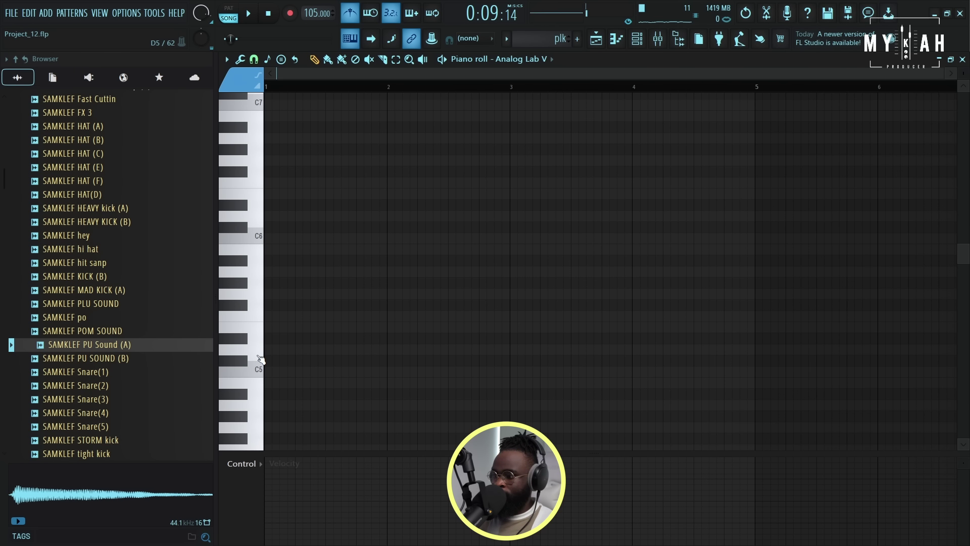
scroll(255, 392, "down", 3)
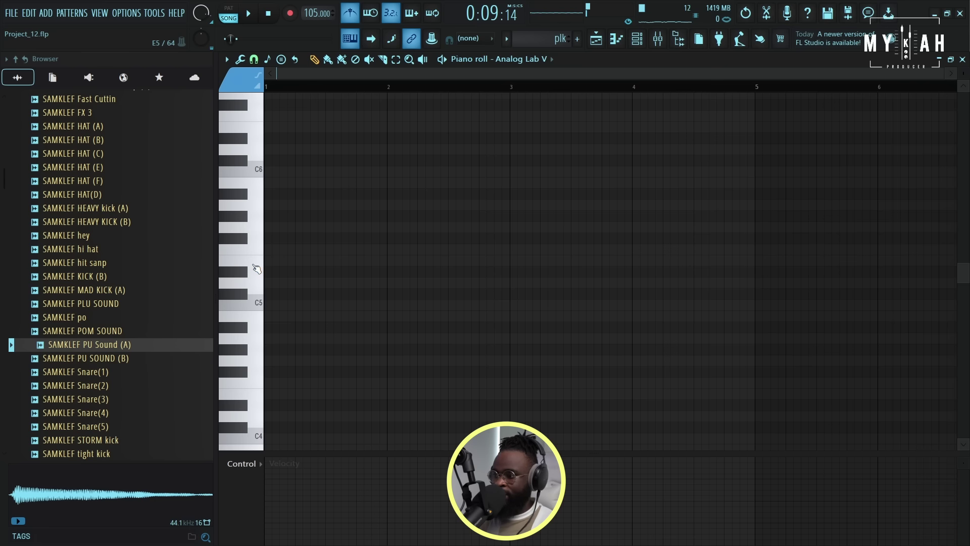
key("space")
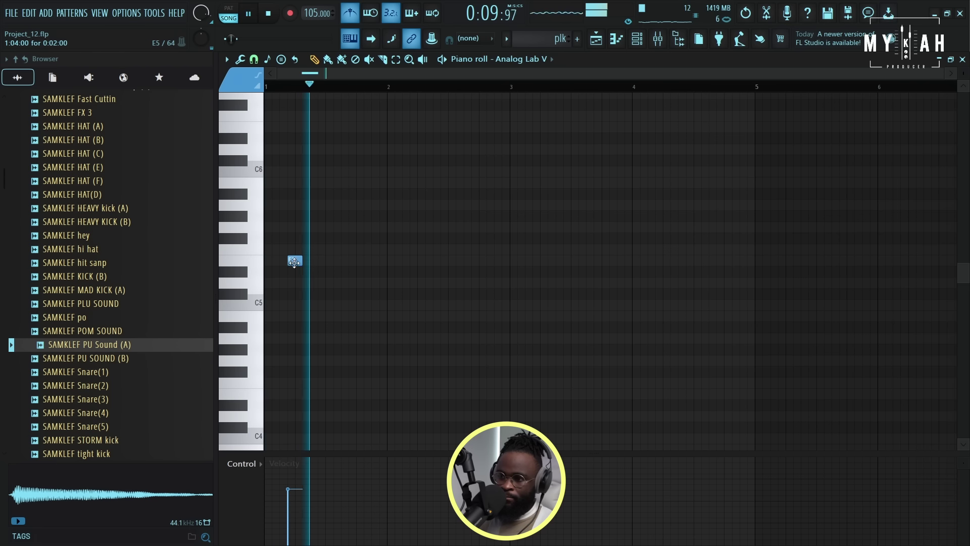
scroll(298, 273, "up", 3, "ctrl")
left_click(554, 260)
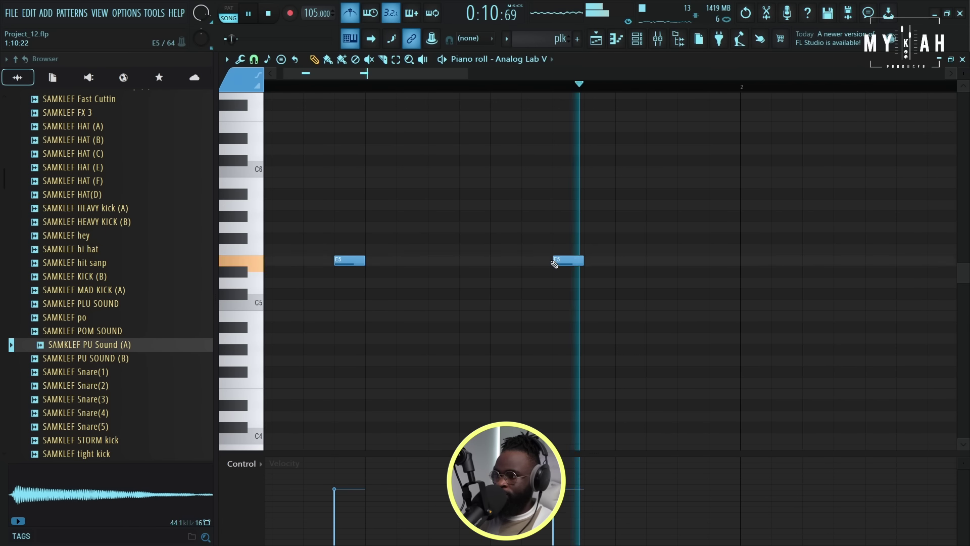
key("space")
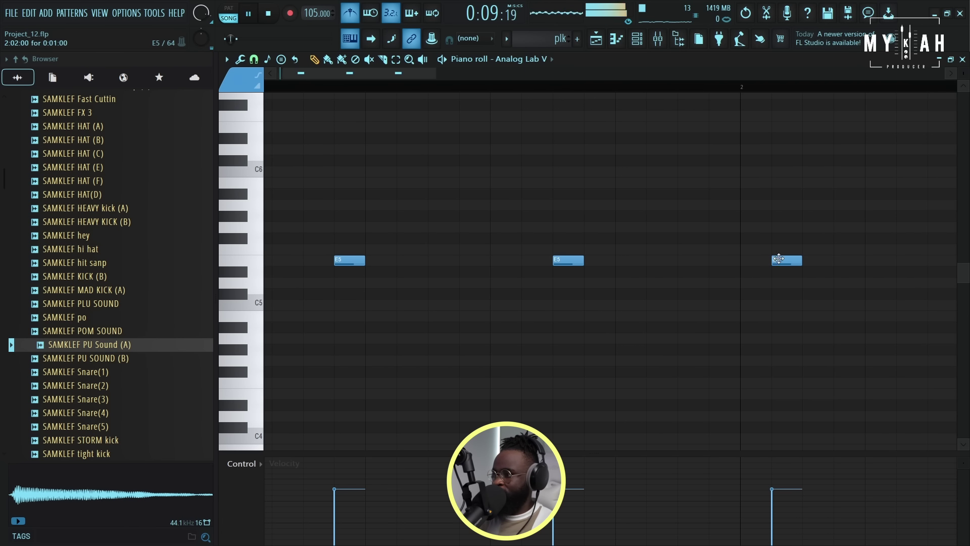
key("space")
Lower the velocity of the three plk notes with a reduced offset in level scaling
scroll(426, 312, "down", 3, "ctrl")
key("alt+x")
key("space")
left_click_drag(514, 238, 515, 255)
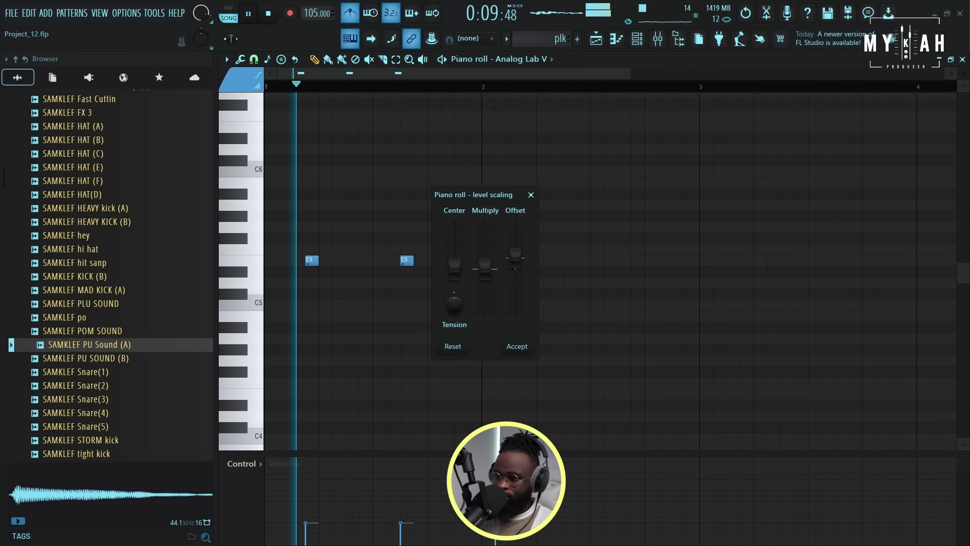
left_click(517, 347)
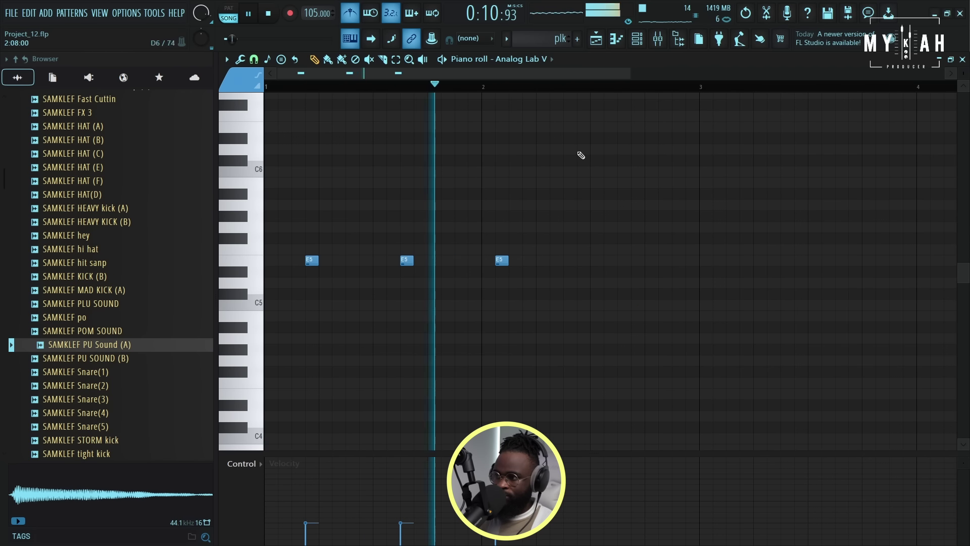
Place the plk pattern on Track 7 at bar 5 of the playlist
left_click(598, 42)
key("space")
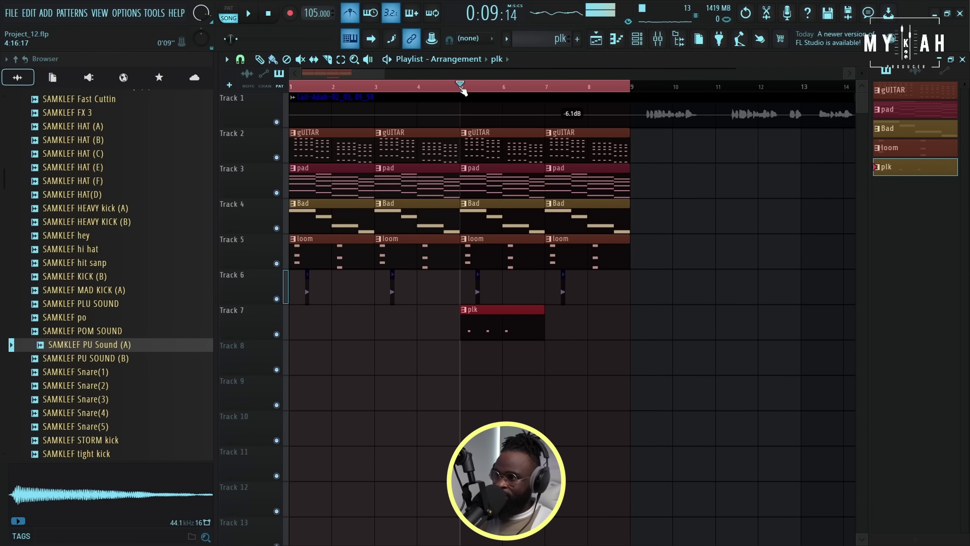
scroll(462, 90, "up", 2)
Add another instrument channel and open a new pattern named Bass 2 in the Sub preset piano roll
left_click(639, 40)
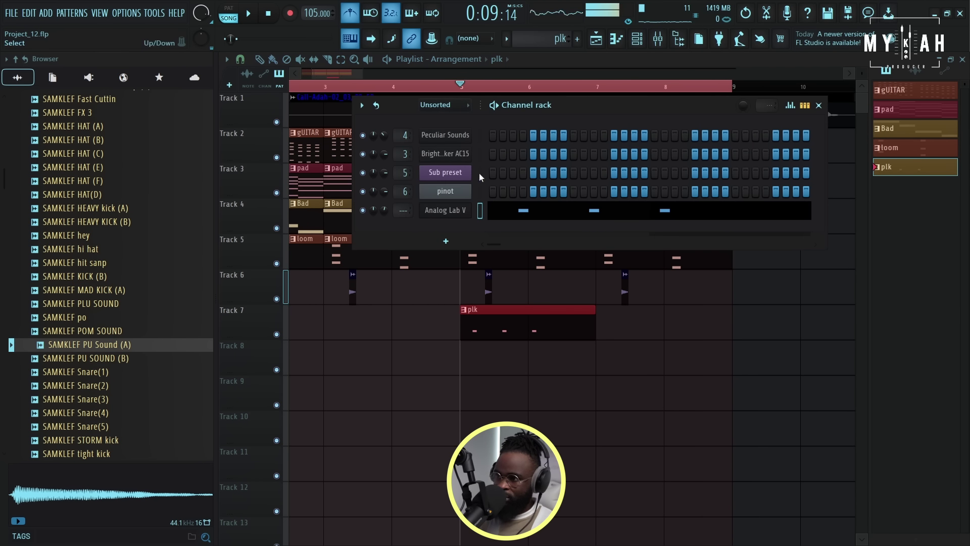
left_click(445, 241)
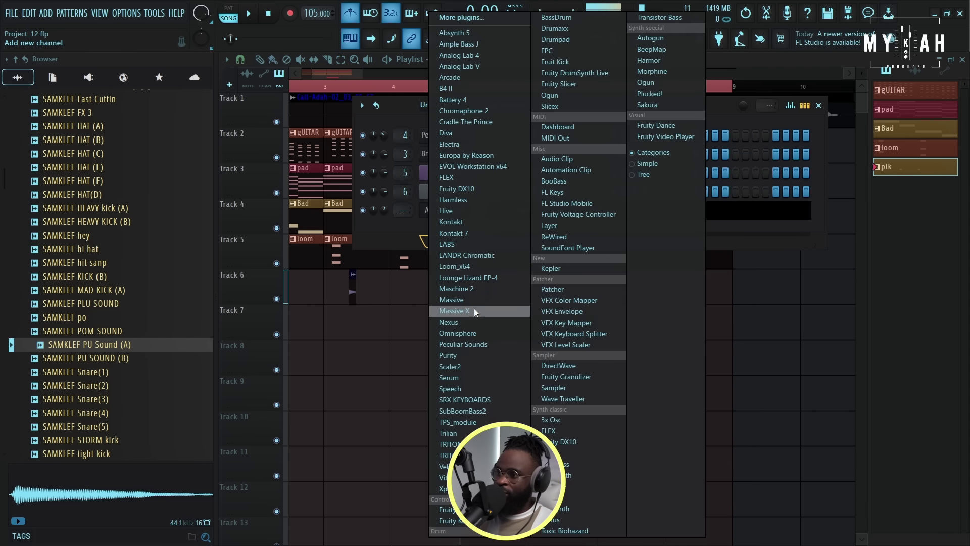
left_click(502, 400)
left_click(472, 365)
key("F7")
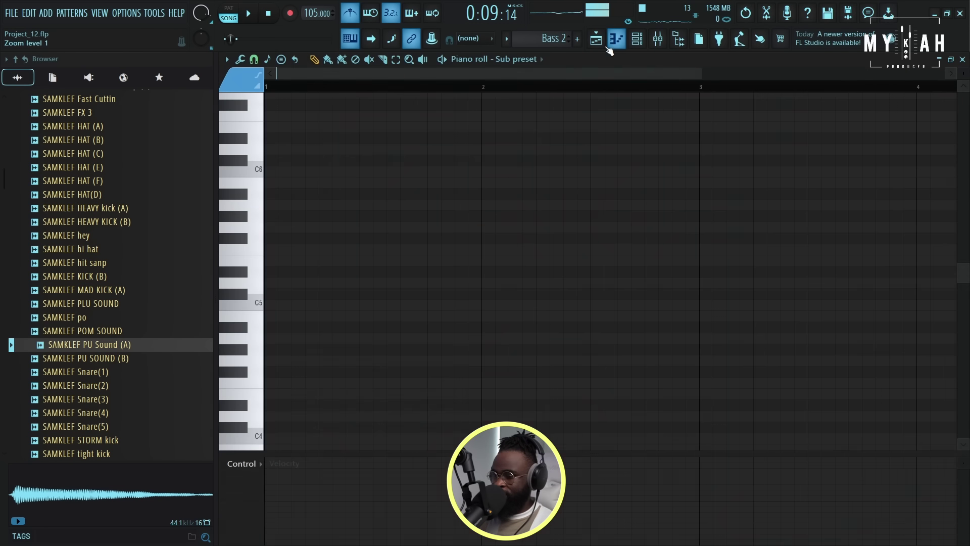
Draw a 10-step D4 note at the start of Bass 2 and remove the trial C4 note
scroll(260, 436, "down", 3)
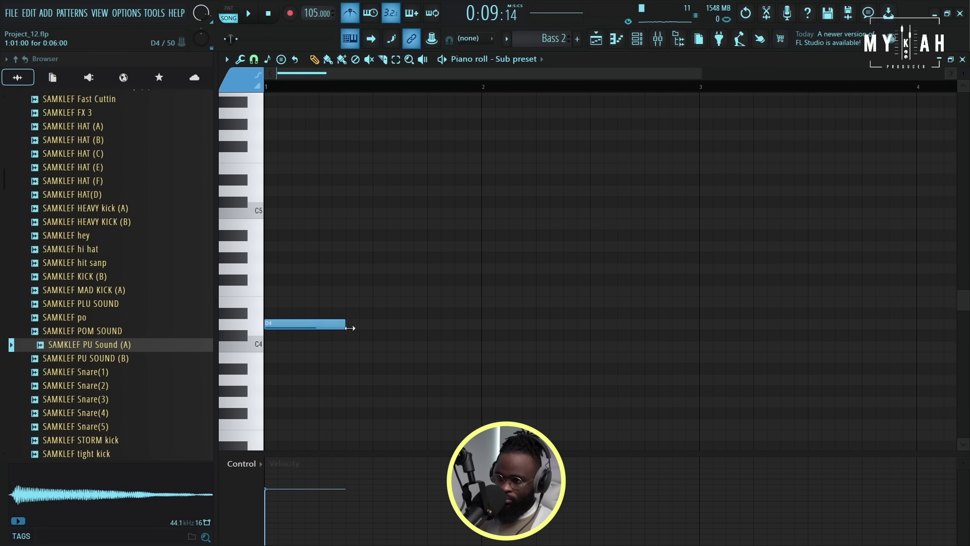
left_click(347, 348)
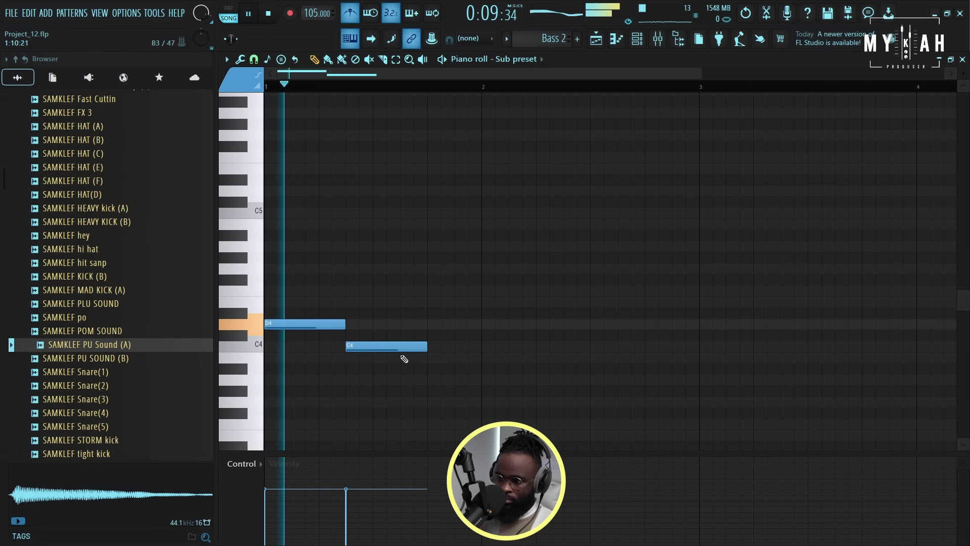
right_click(368, 347)
key("space")
key("space")
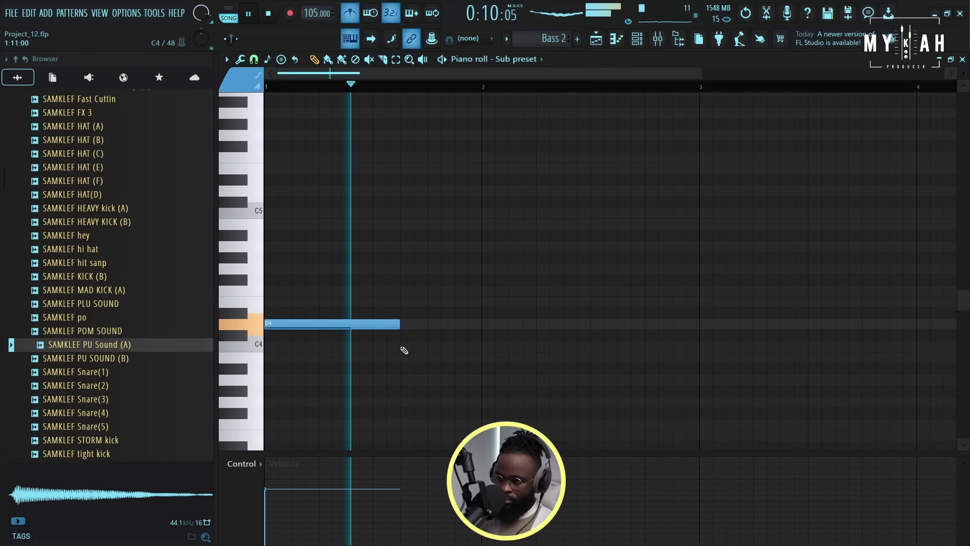
Continue the bass line with C4 for 6 steps at 1:11, A3 for 10 steps at 2:01 and G3 for 6 steps at 2:11
left_click(403, 347)
left_click_drag(534, 347, 481, 347)
scroll(481, 346, "up", 3)
left_click(488, 279)
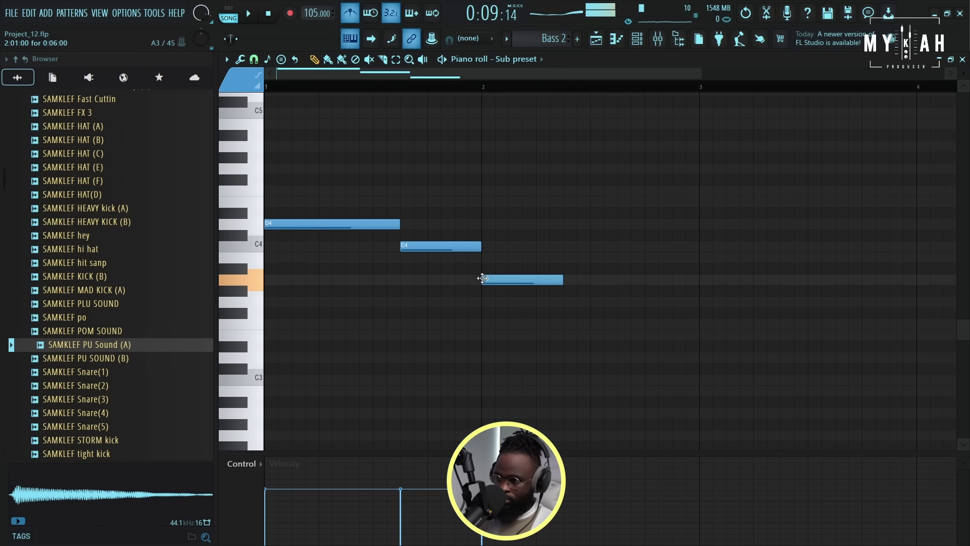
left_click_drag(562, 281, 617, 281)
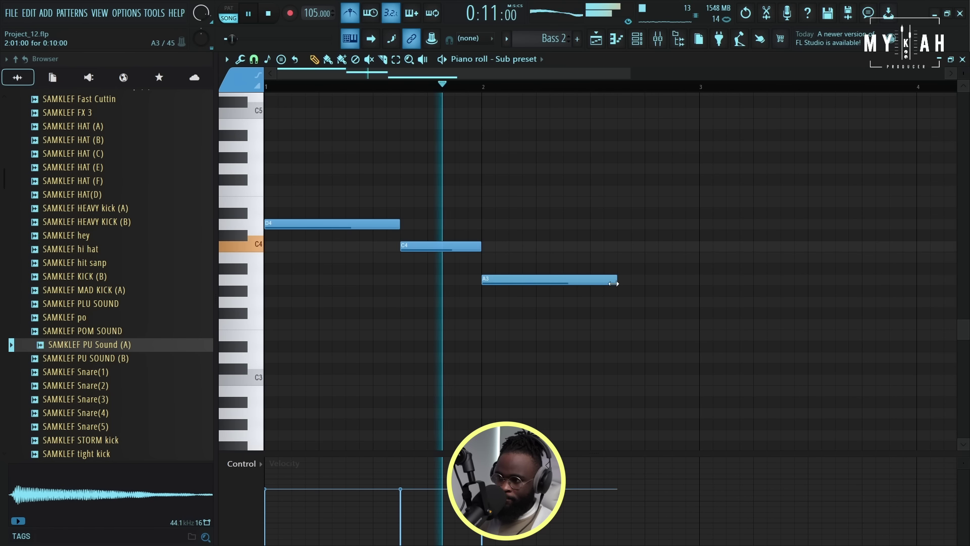
left_click(622, 301)
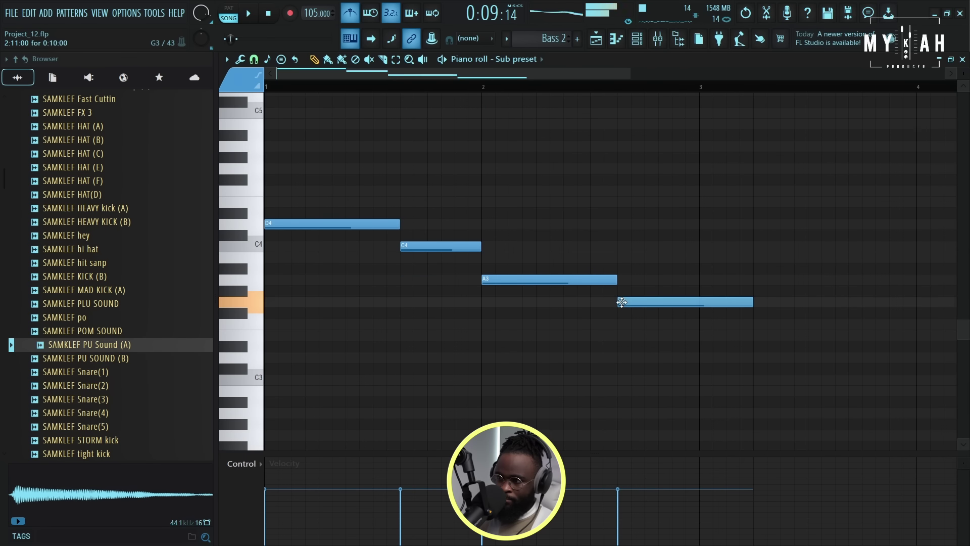
left_click_drag(751, 303, 699, 303)
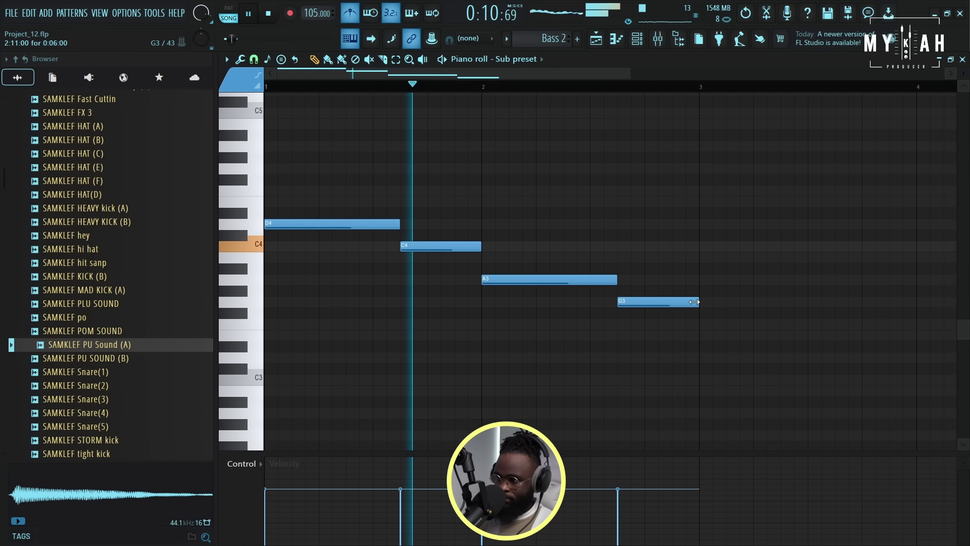
Place the Bass 2 pattern on Track 8 at bars 5 and 7
left_click(596, 40)
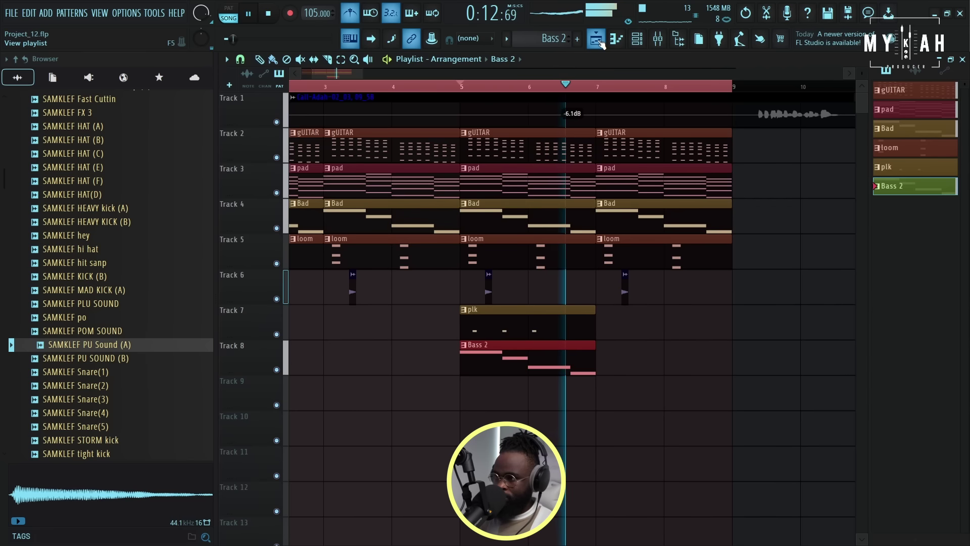
left_click(607, 369)
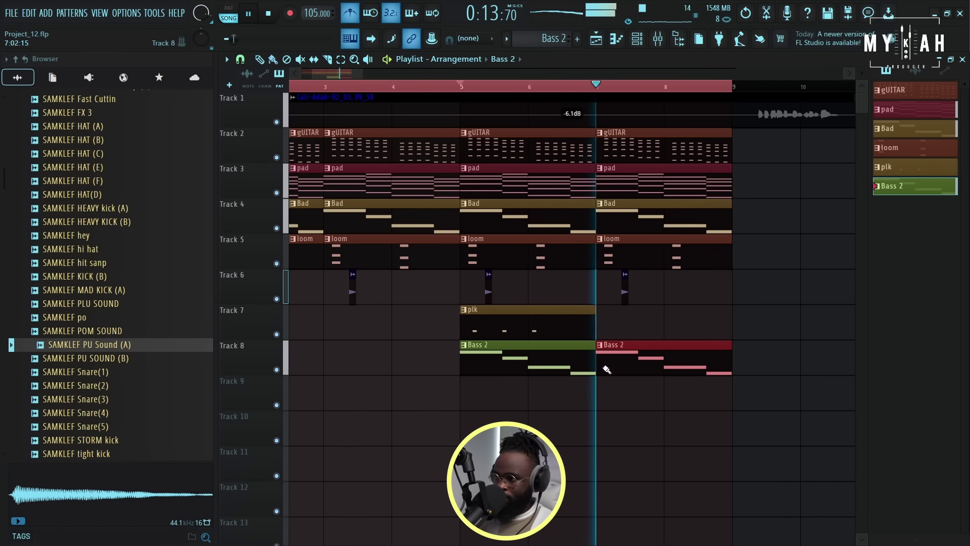
In the plk pattern, move the third E5 note to step 4 of bar 2 and add a fourth at step 11
double_click(477, 320)
scroll(550, 292, "up", 8)
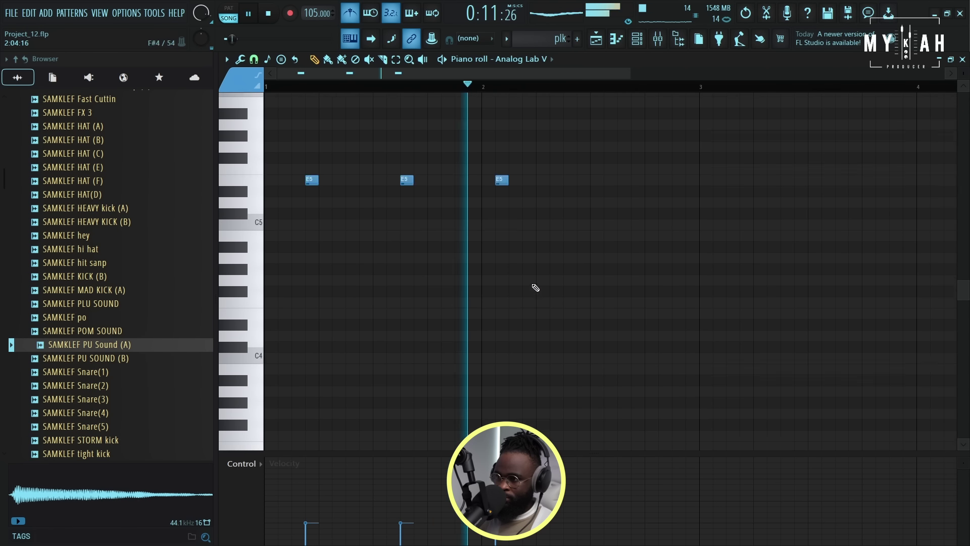
left_click_drag(500, 238, 528, 236)
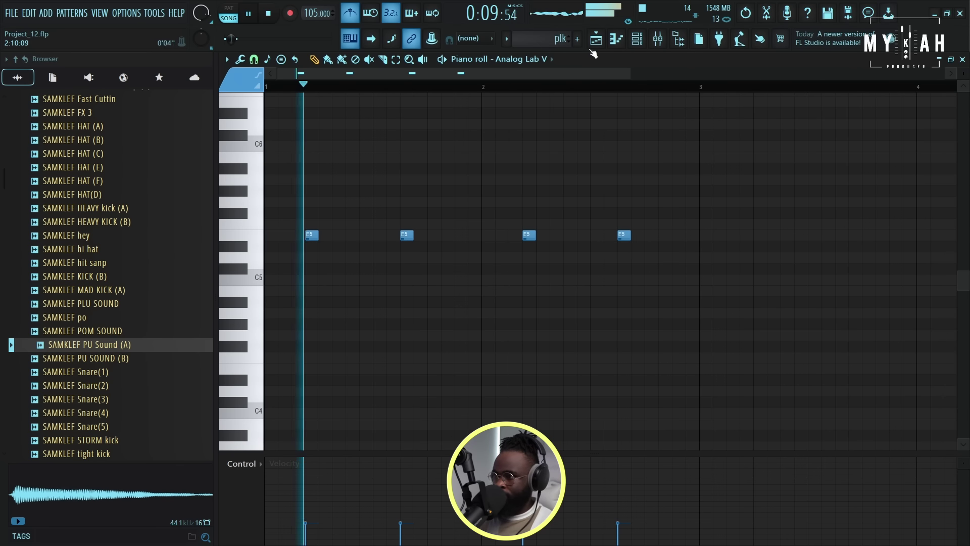
key("F5")
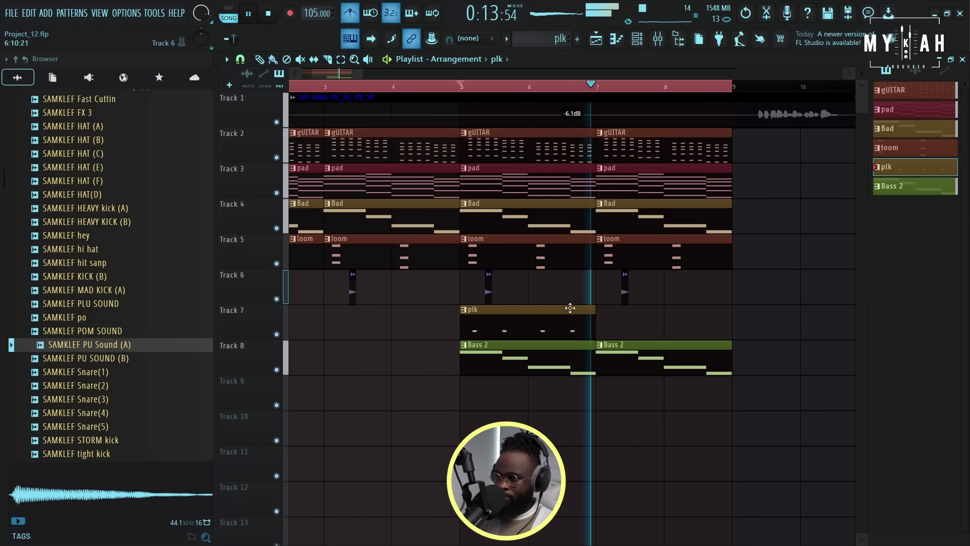
Lower the fourth note of the plk pattern to D5
double_click(567, 326)
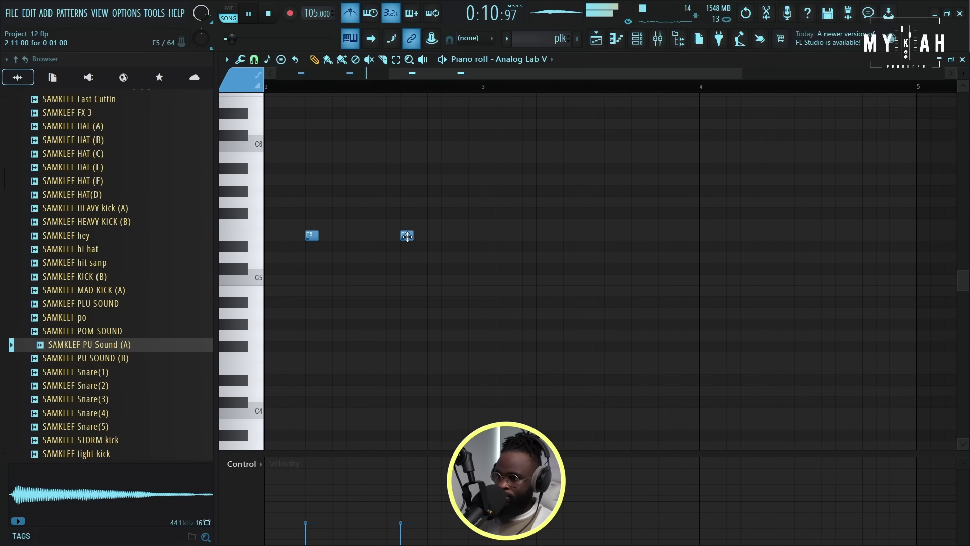
left_click_drag(408, 256, 407, 258)
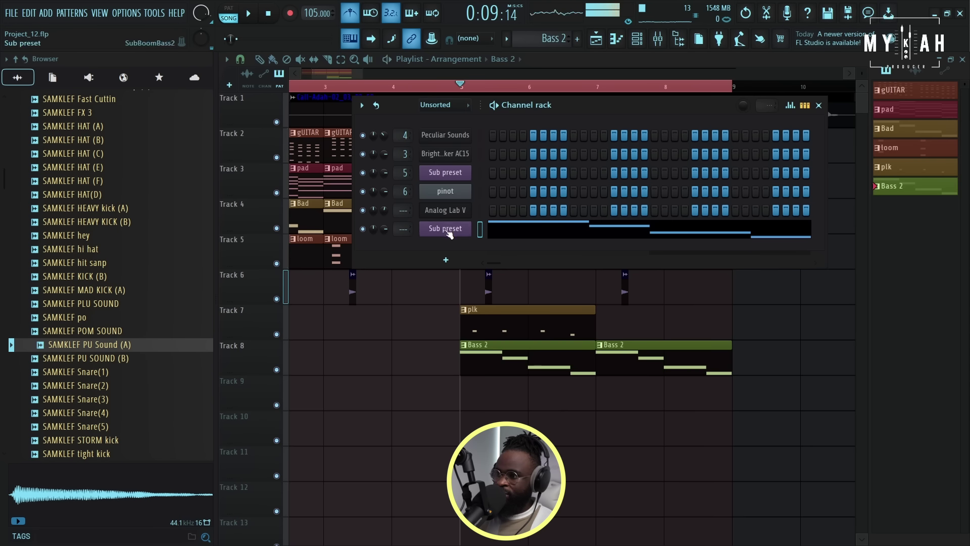
Route the Bass 2 Sub preset channel to mixer insert 8 and load Kickstart 2 in its first effect slot
left_click(447, 230)
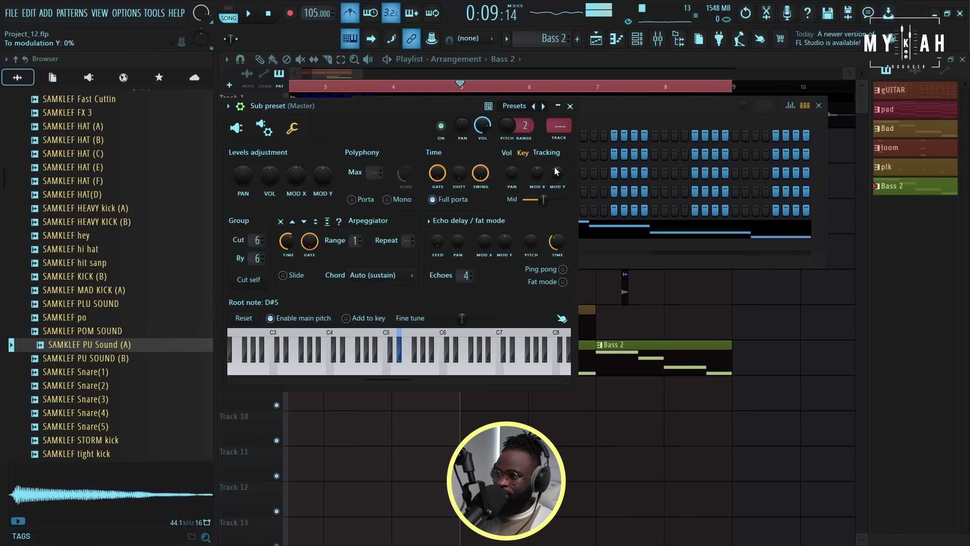
left_click(561, 133)
left_click(269, 99)
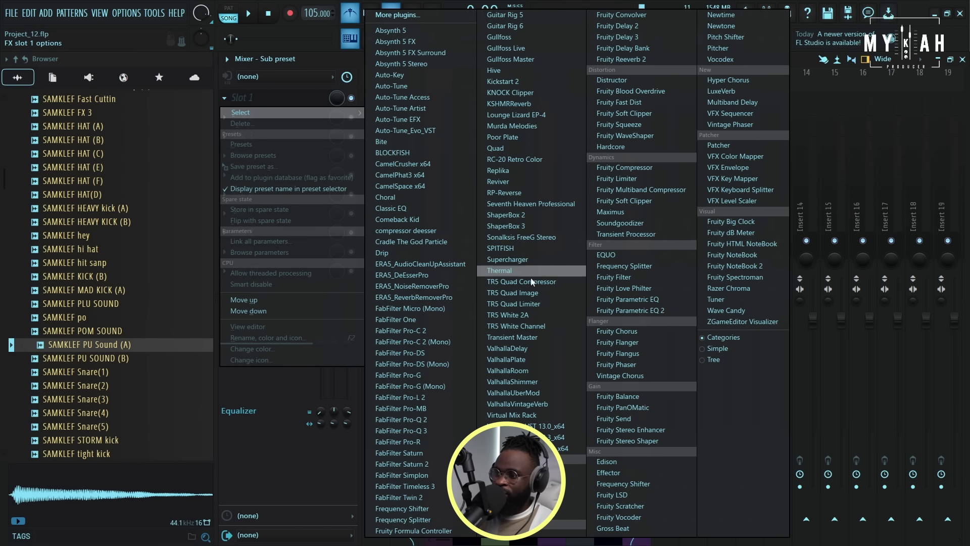
left_click(510, 80)
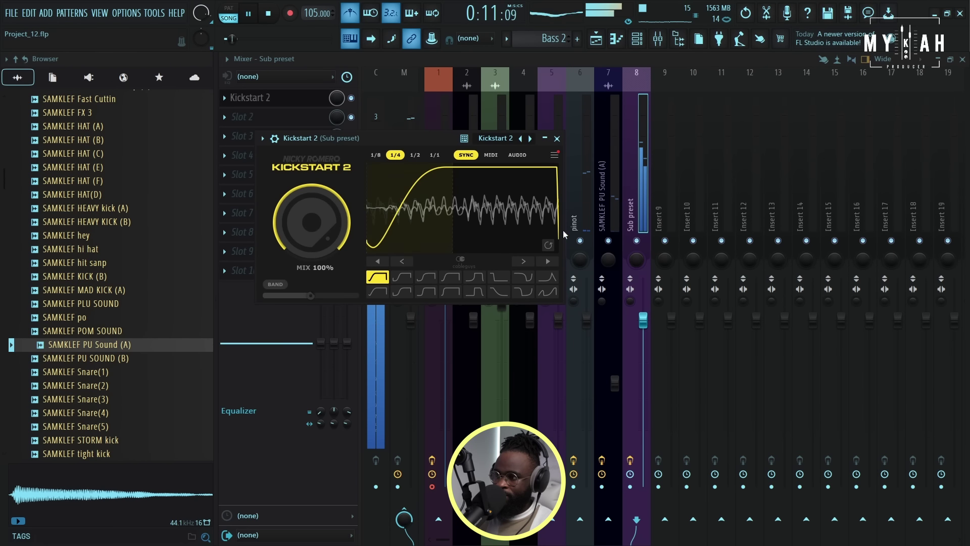
Lower the insert 8 Sub preset volume to about -2.5 dB and turn the metronome off
left_click_drag(644, 319, 644, 331)
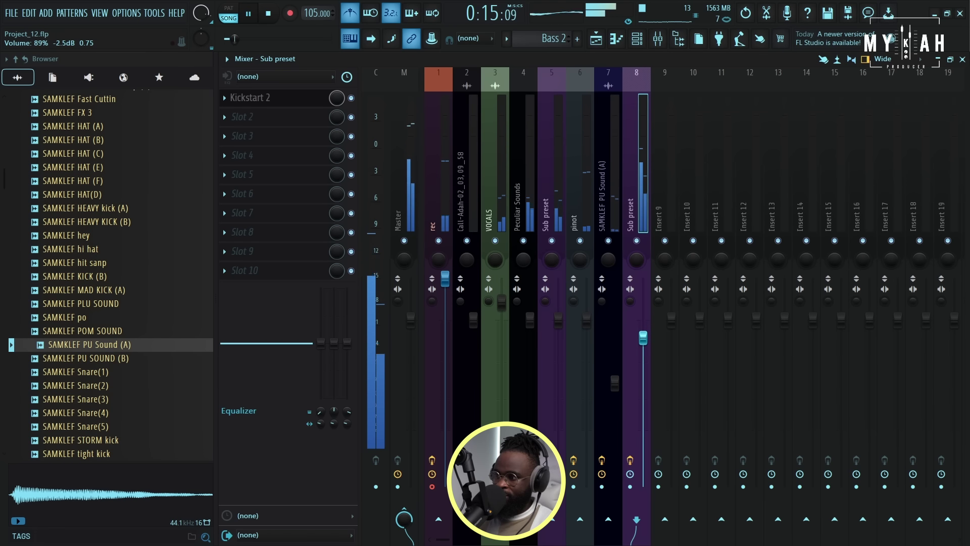
left_click(357, 20)
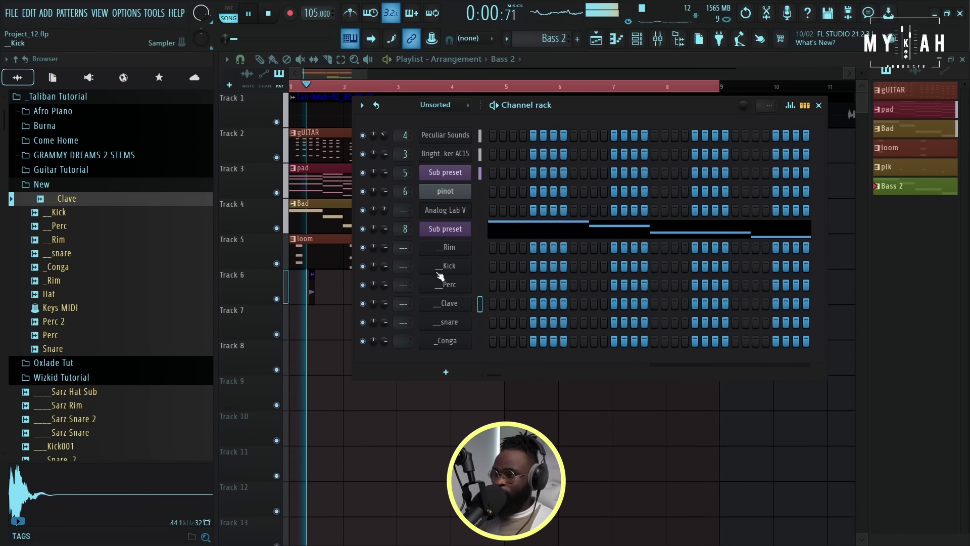
Create a new pattern named drums and place it at bar 1 of Track 9
key("space")
left_click(507, 39)
left_click(598, 54)
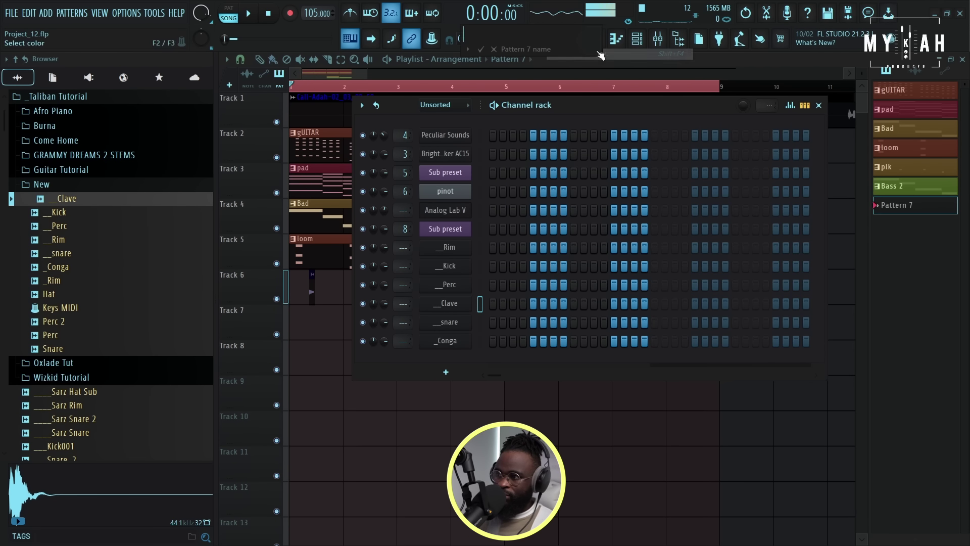
type("drums")
key("Return")
left_click(304, 322)
left_click_drag(316, 338, 316, 416)
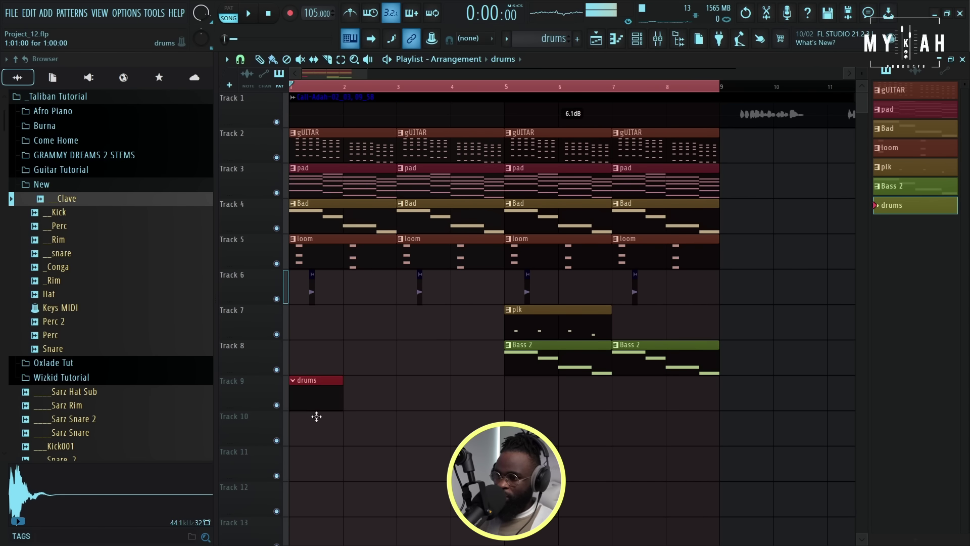
Program the drums pattern with __Kick on steps 1, 9 and 11 and __Rim on steps 4 and 13
left_click(639, 40)
left_click_drag(625, 119, 566, 126)
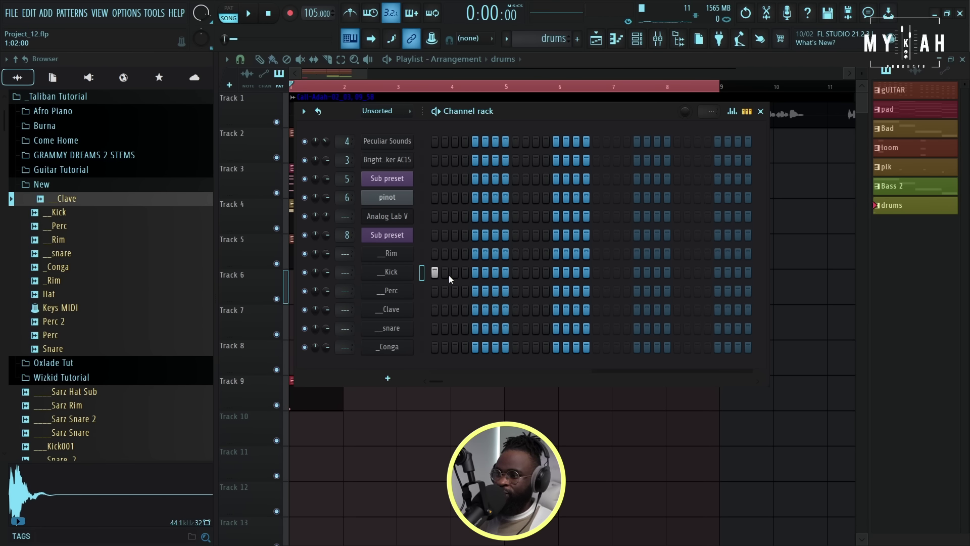
left_click(465, 255)
key("space")
key("space")
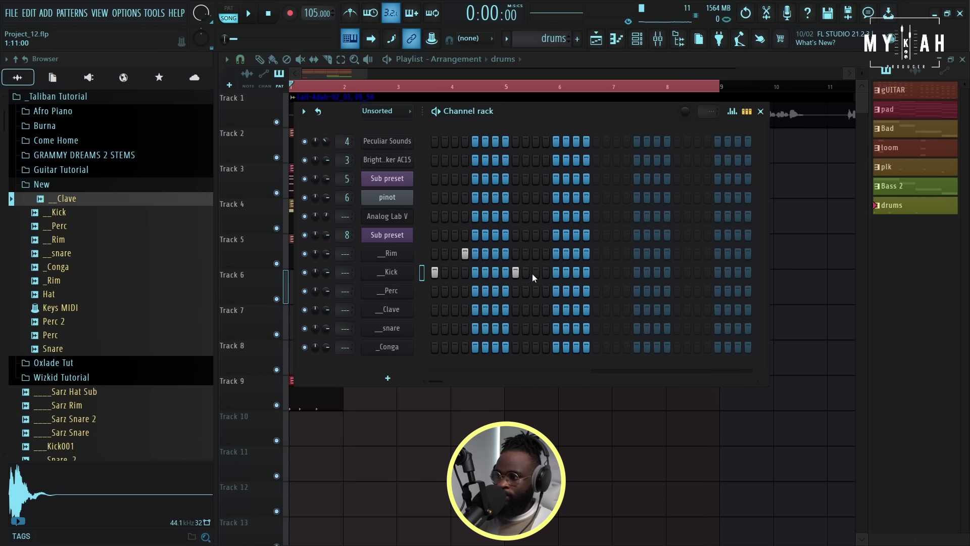
left_click(556, 257)
key("space")
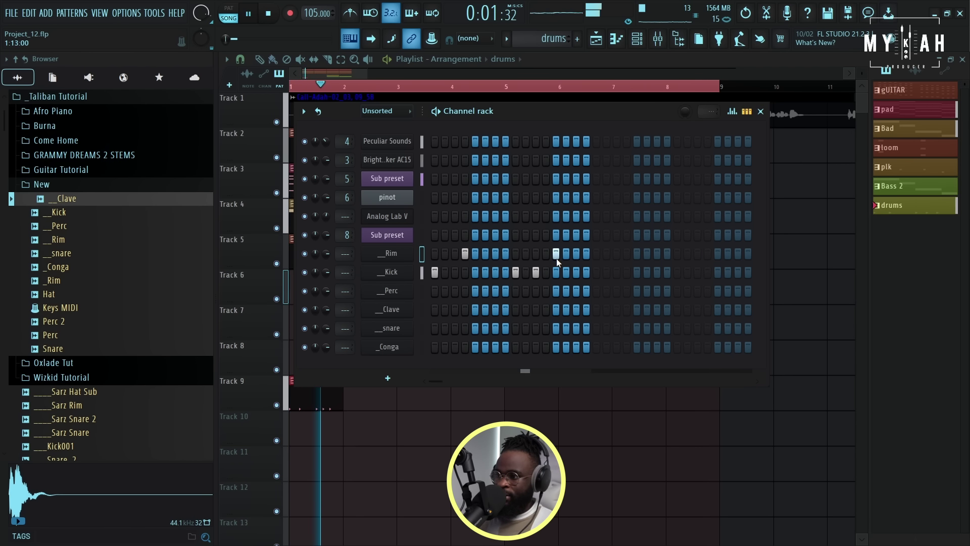
key("space")
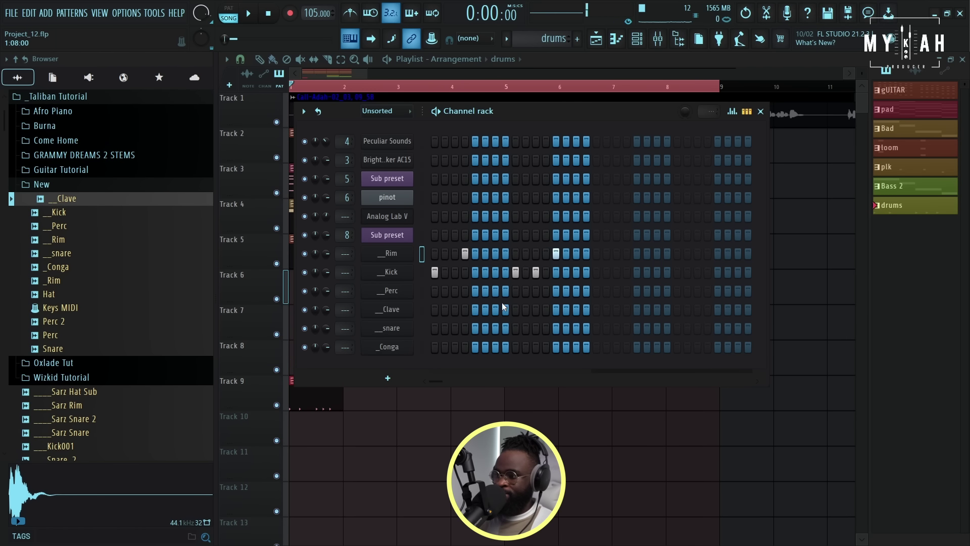
Add a __Perc hit on step 7 of the drums pattern and remove the trial __Clave hit on step 10
left_click(497, 292)
key("space")
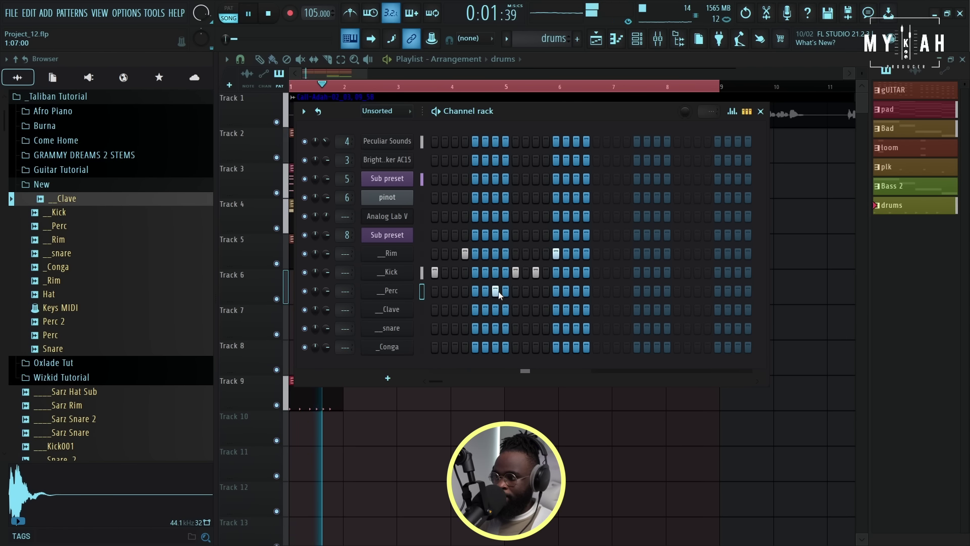
left_click(526, 309)
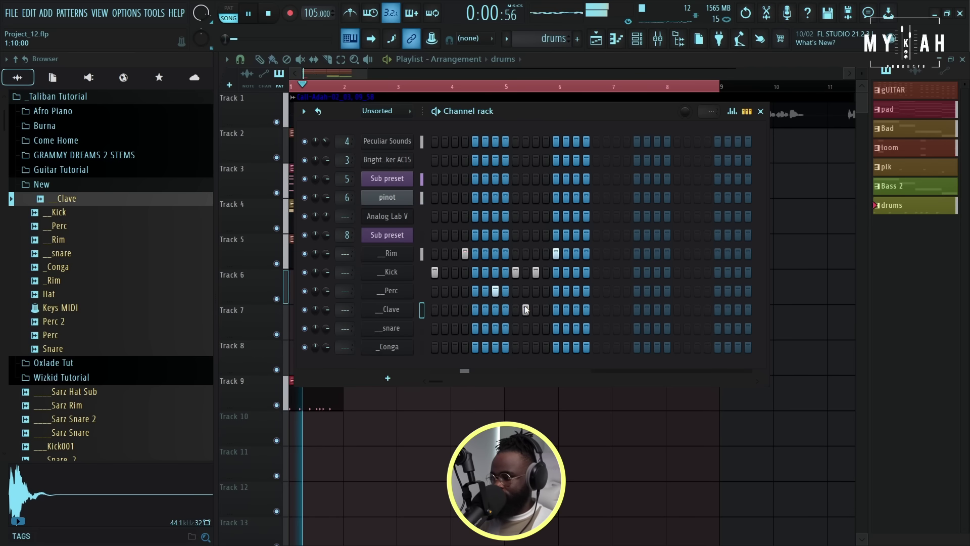
left_click(525, 307)
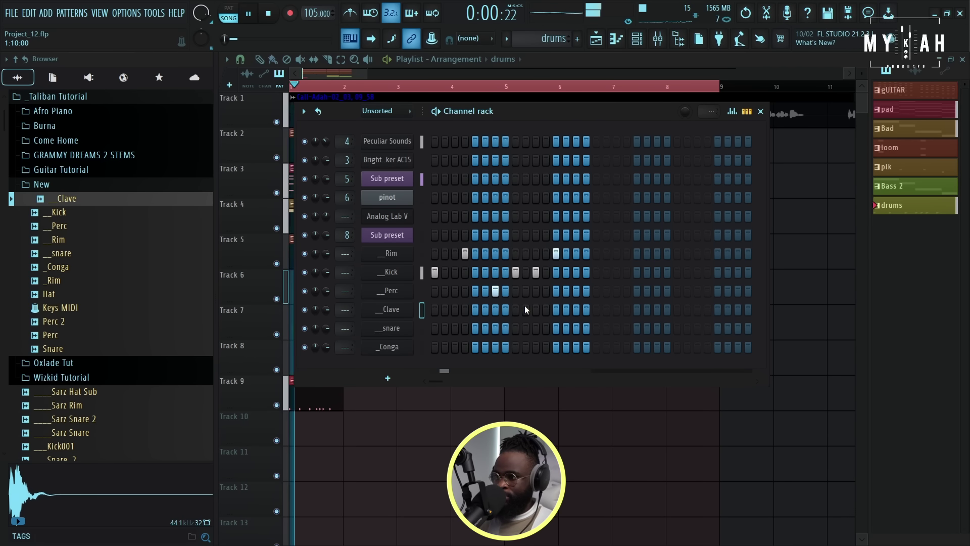
Open the __Kick sampler settings and add some swing to the channel rack
key("space")
left_click(387, 271)
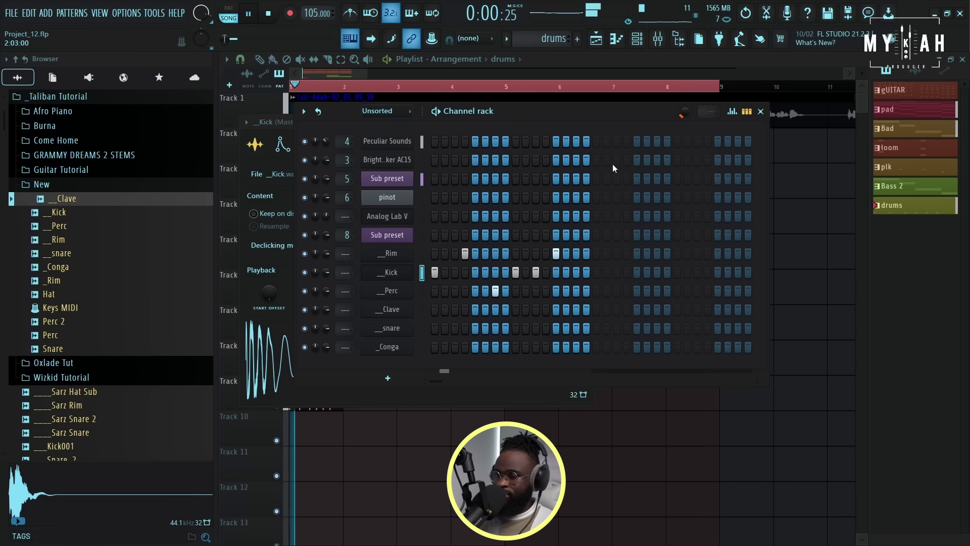
key("space")
Repeat the drums clip along Track 9 through bar 8 and play the arrangement
key("F5")
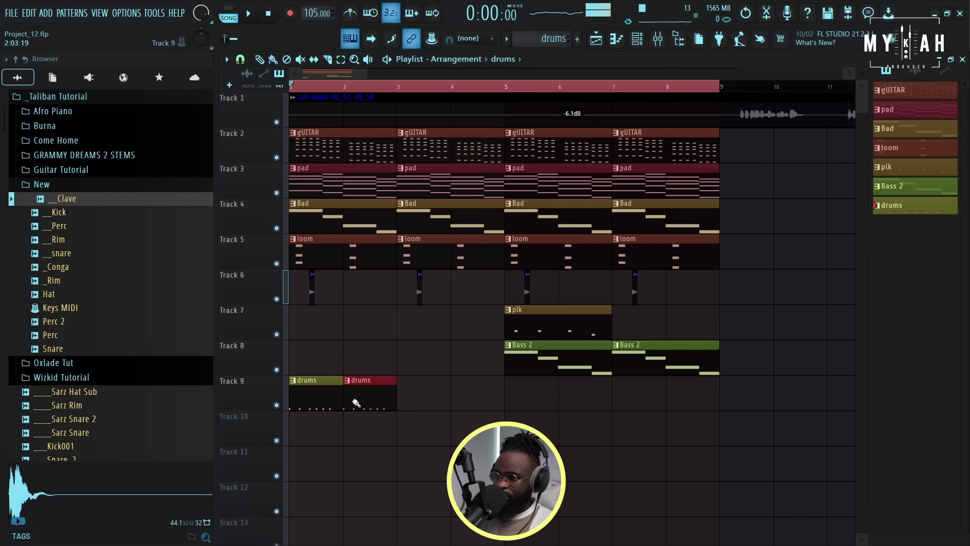
left_click_drag(356, 403, 677, 405)
key("space")
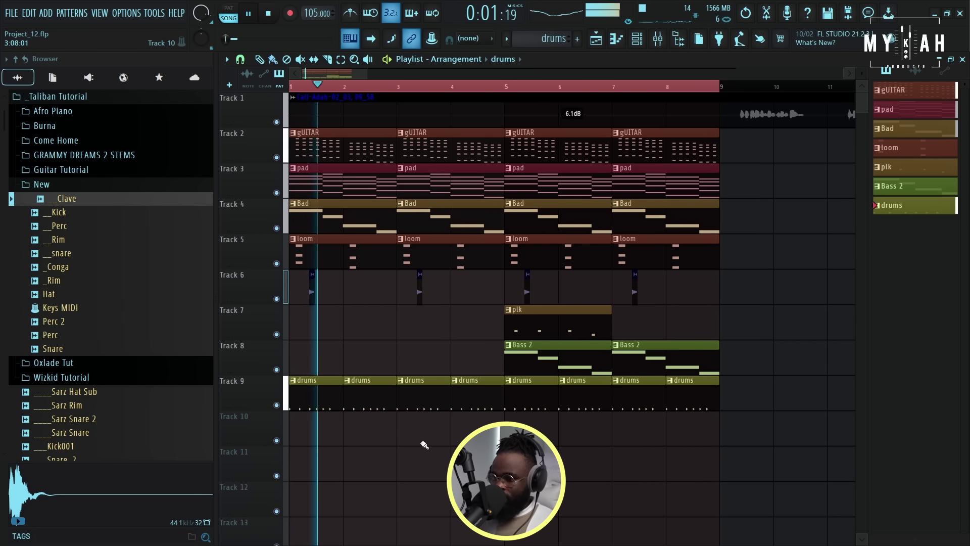
key("space")
Open the __Kick notes in the piano roll and raise their velocities to the maximum
key("F6")
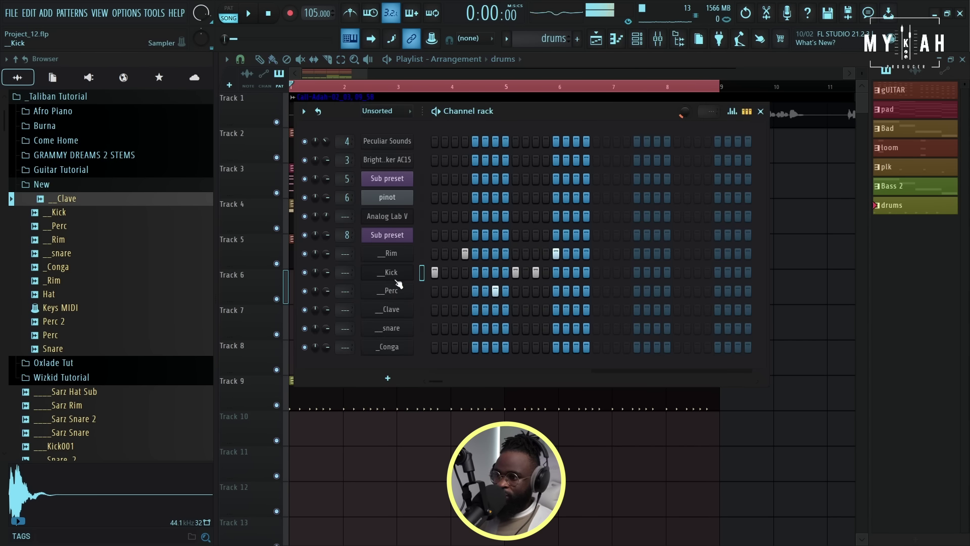
right_click(379, 273)
left_click(438, 276)
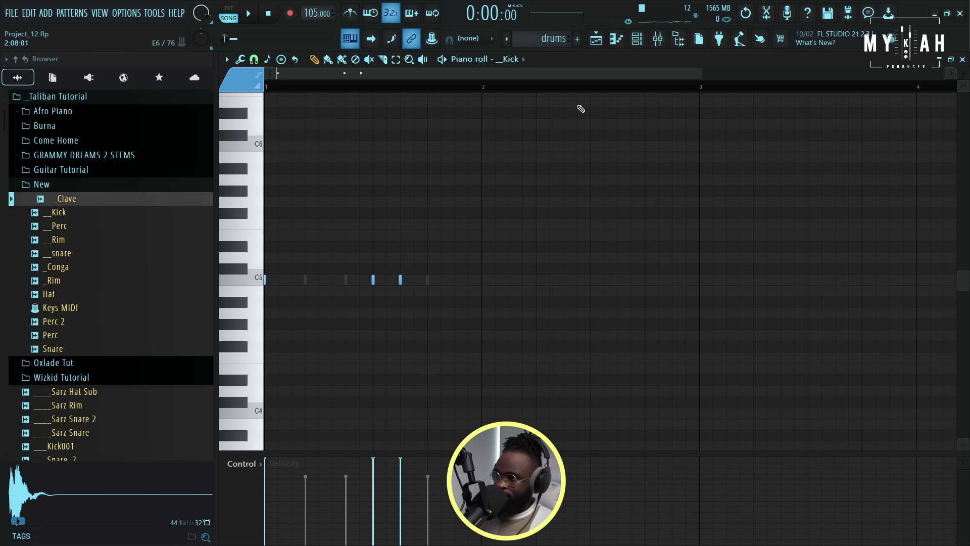
left_click(637, 46)
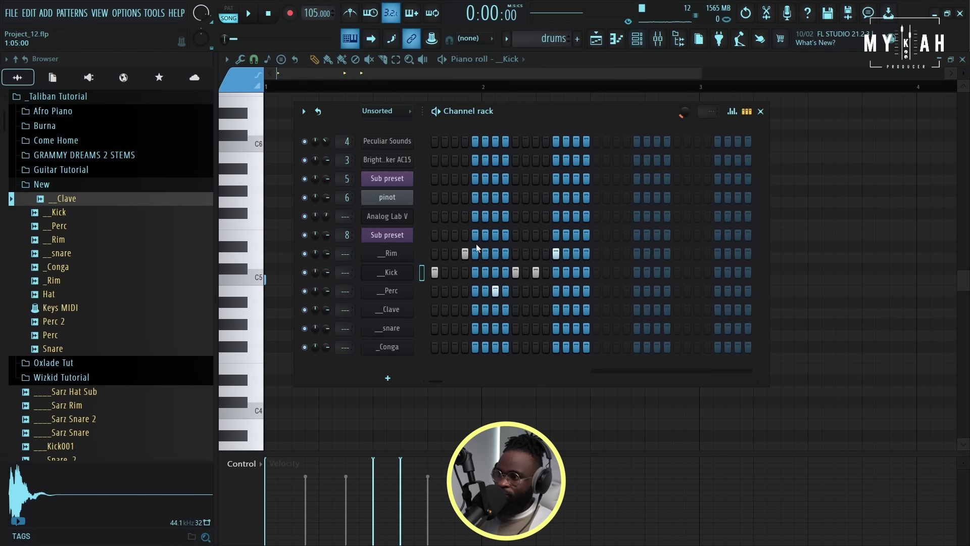
left_click(747, 111)
left_click(746, 111)
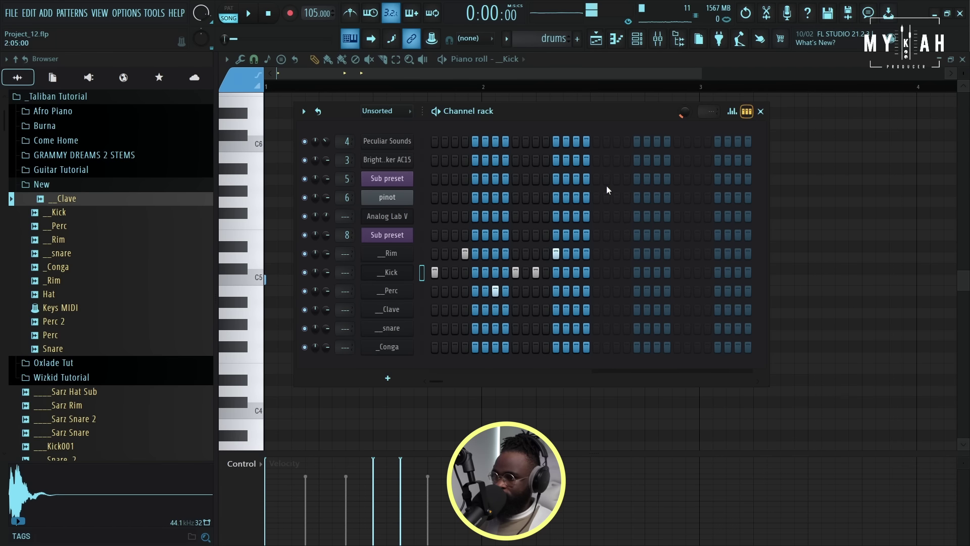
Raise the velocities of the __Rim notes in the piano roll, using level scaling with the offset at 87%
right_click(403, 258)
left_click(448, 251)
key("space")
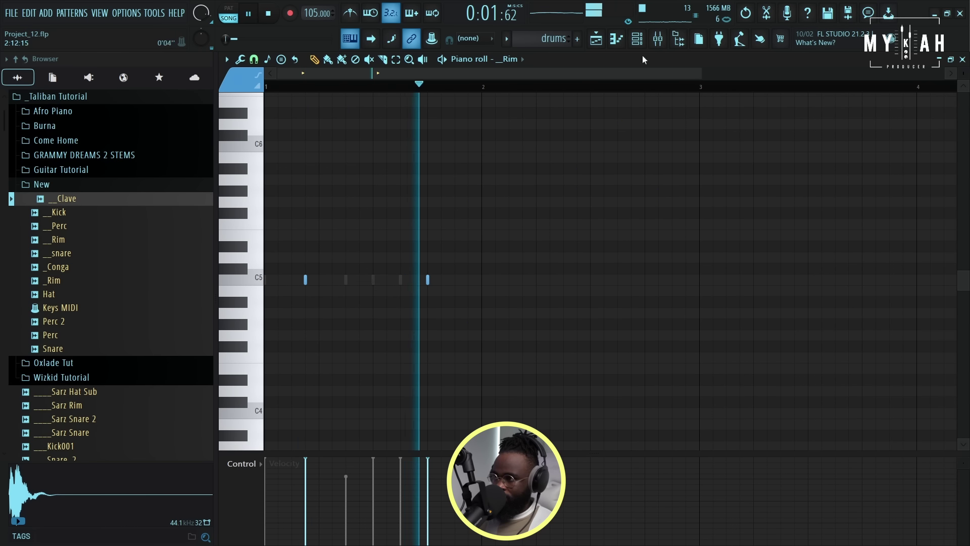
left_click(637, 38)
key("alt+x")
left_click_drag(515, 233, 515, 227)
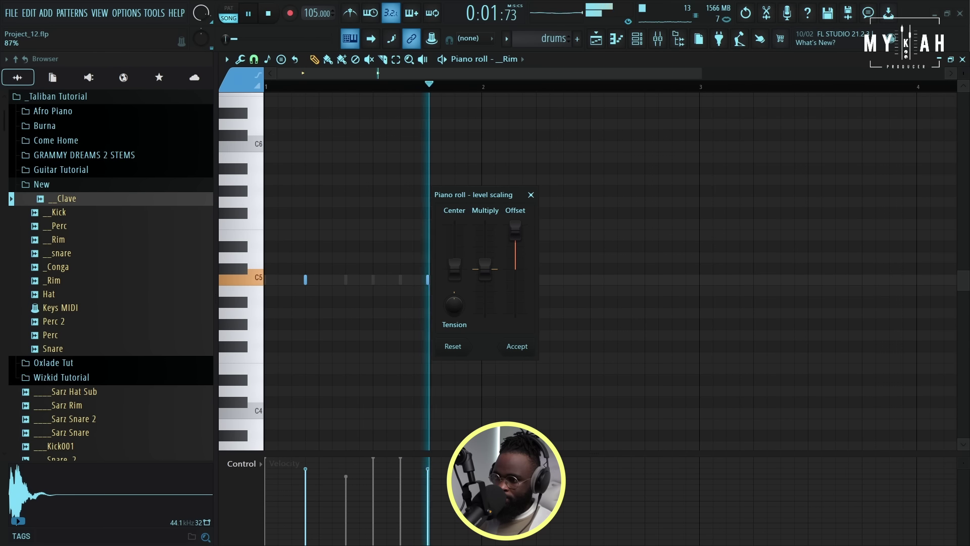
left_click(517, 346)
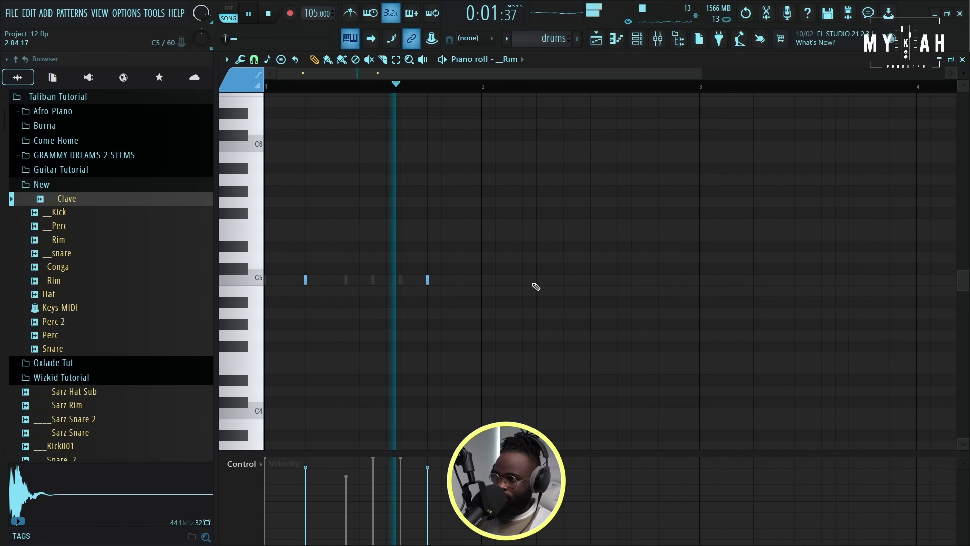
Split the drums pattern by channel into __Perc, __Rim and __Kick clips on Tracks 9 to 11 and restore the deleted clip
left_click(637, 38)
left_click(596, 38)
key("space")
key("ctrl+z")
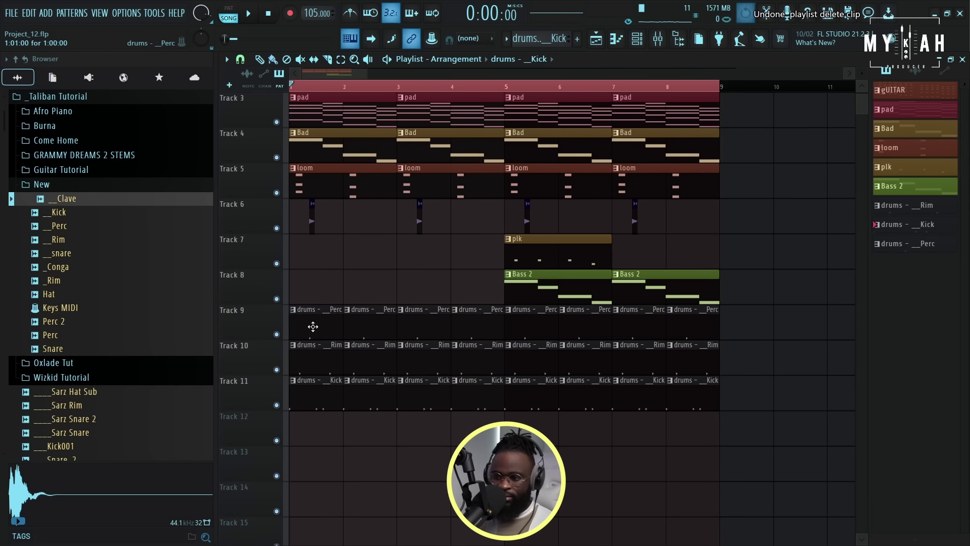
key("space")
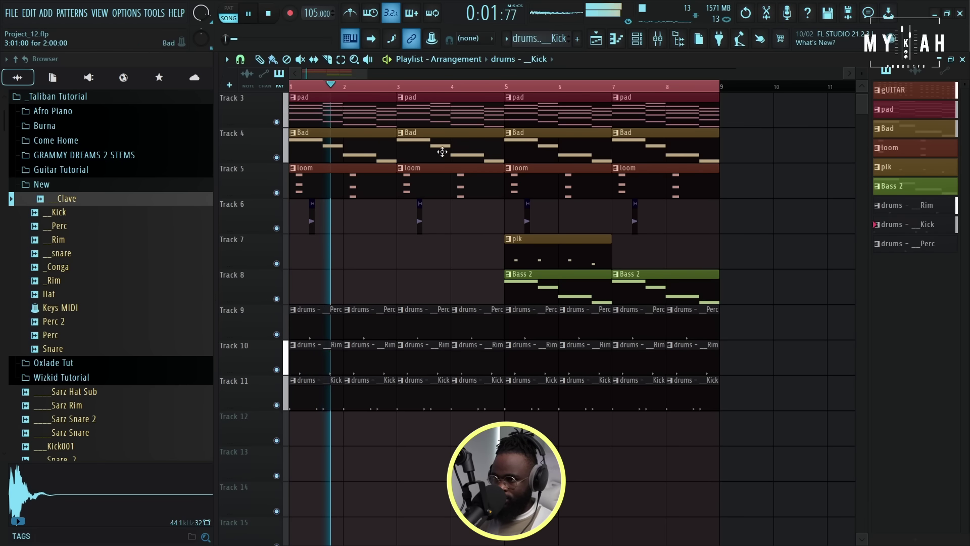
scroll(346, 90, "up", 2)
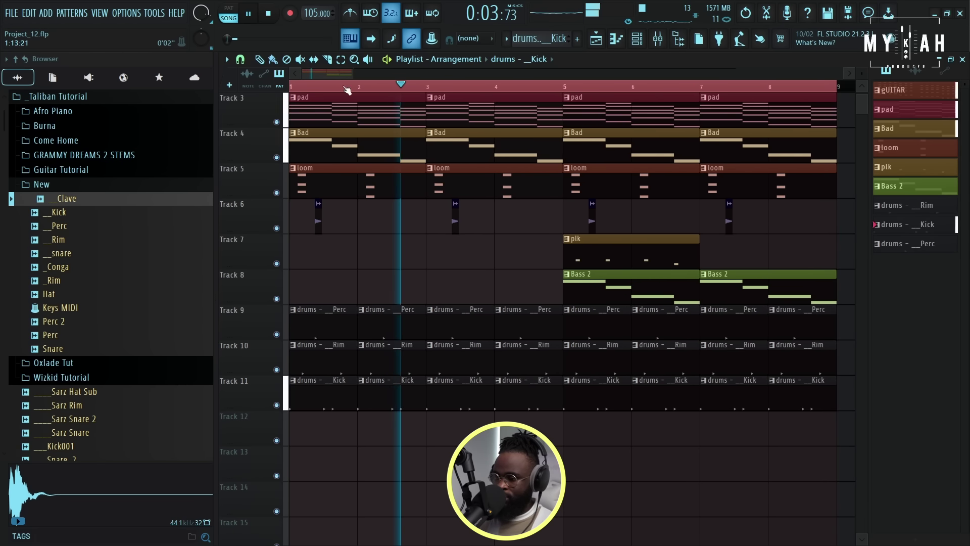
key("space")
Place Shaker (3) from Kala Sound Kit 1 repeatedly along Track 12 from bar 1, with its gain lowered to -20.1 dB
scroll(71, 307, "down", 10)
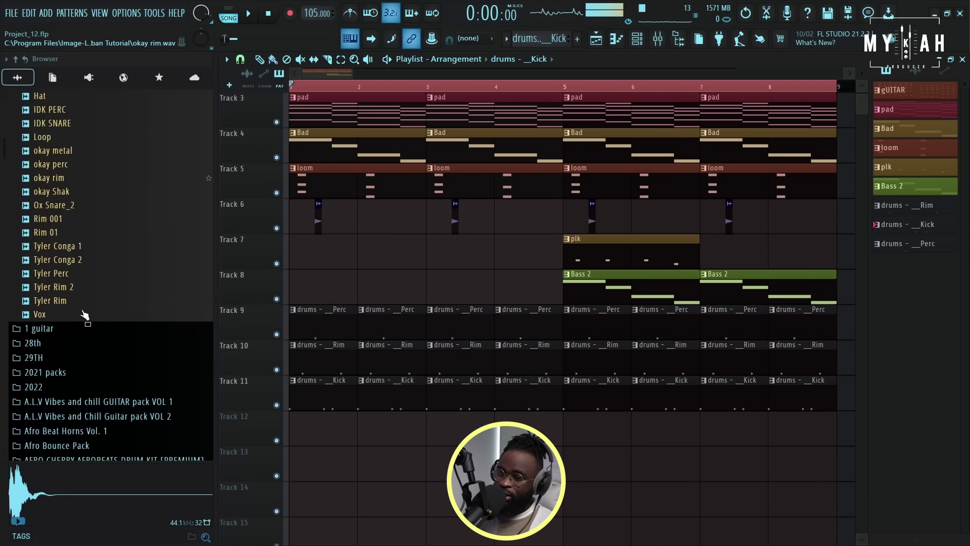
scroll(76, 313, "down", 10)
key("space")
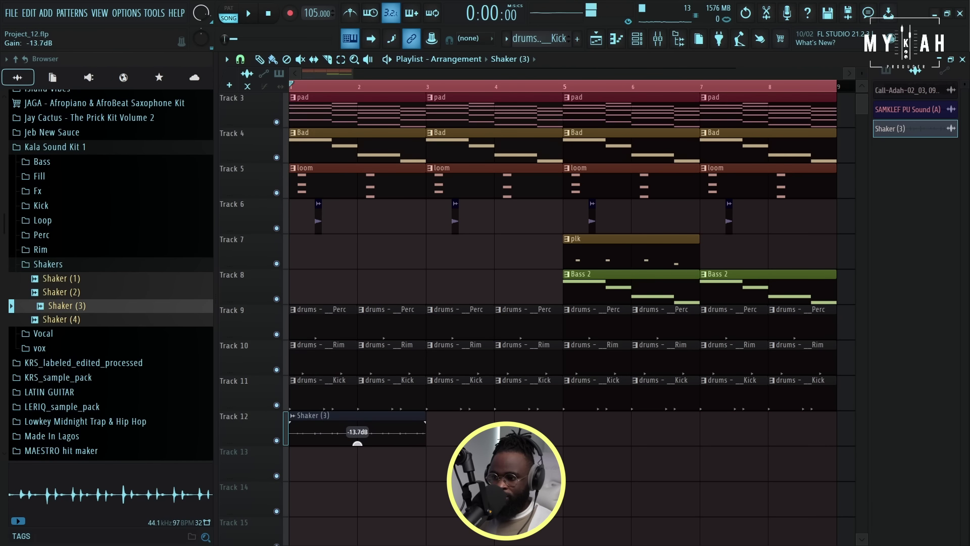
key("space")
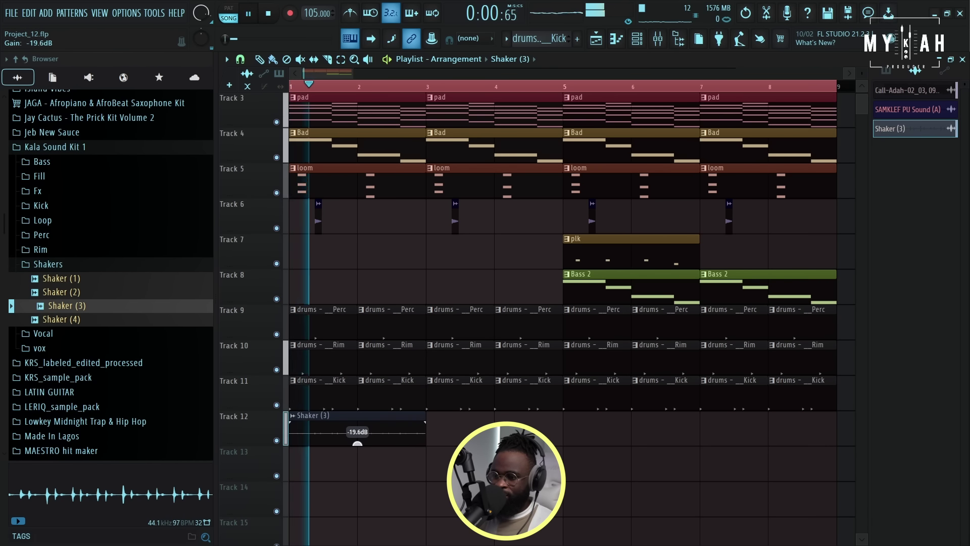
left_click(435, 438)
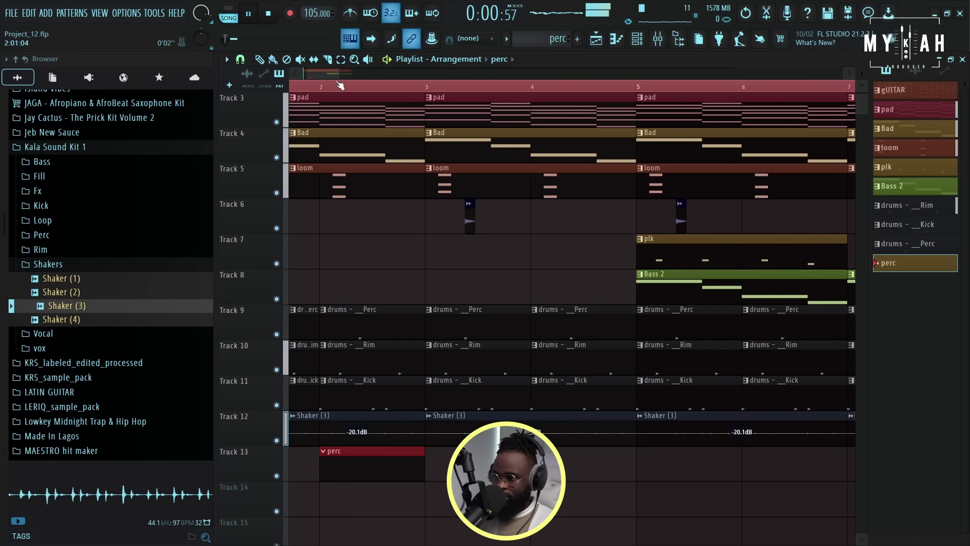
Program the perc pattern with __snare on step 14 and _Conga on step 15
left_click(637, 38)
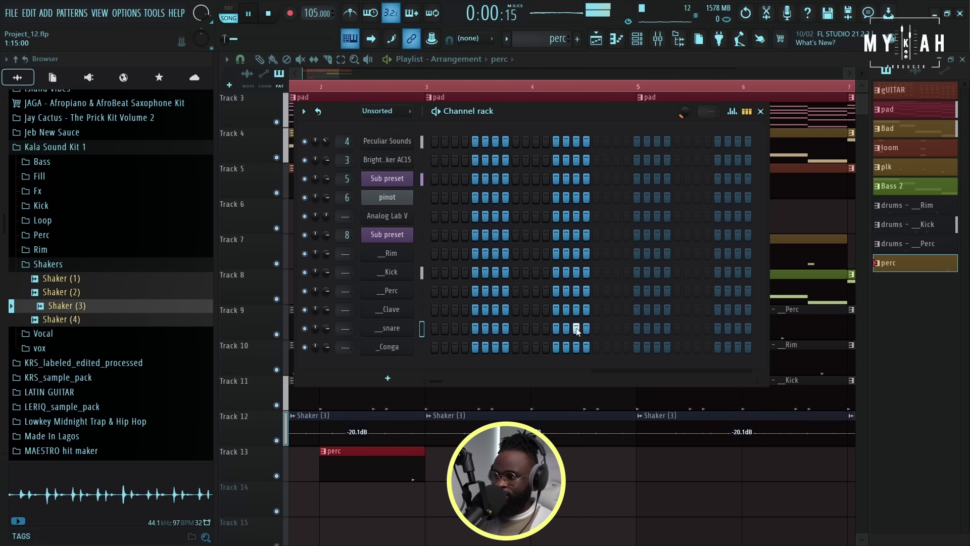
key("space")
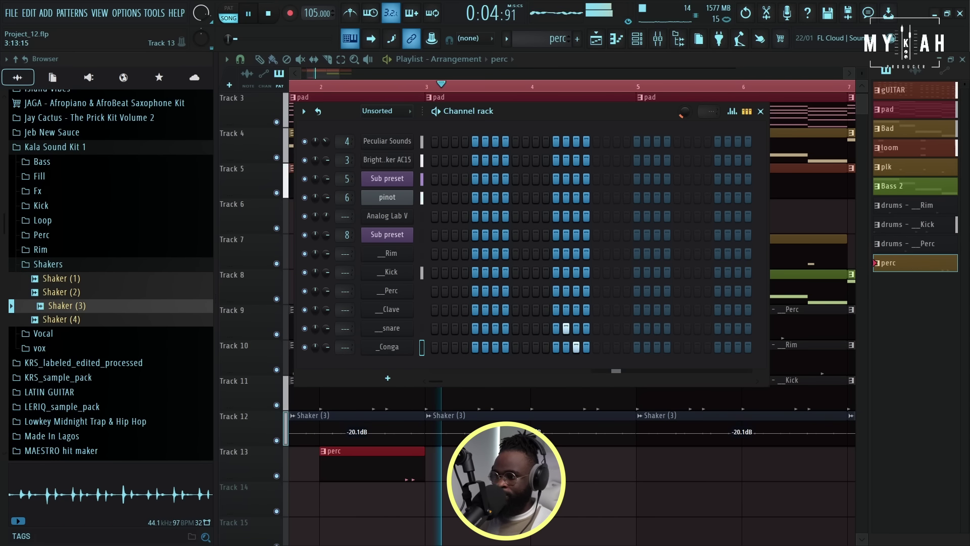
Repeat the perc clip along Track 13 and place the clAVE pattern at bar 2 on Track 14, opening its channel steps
left_click(545, 463)
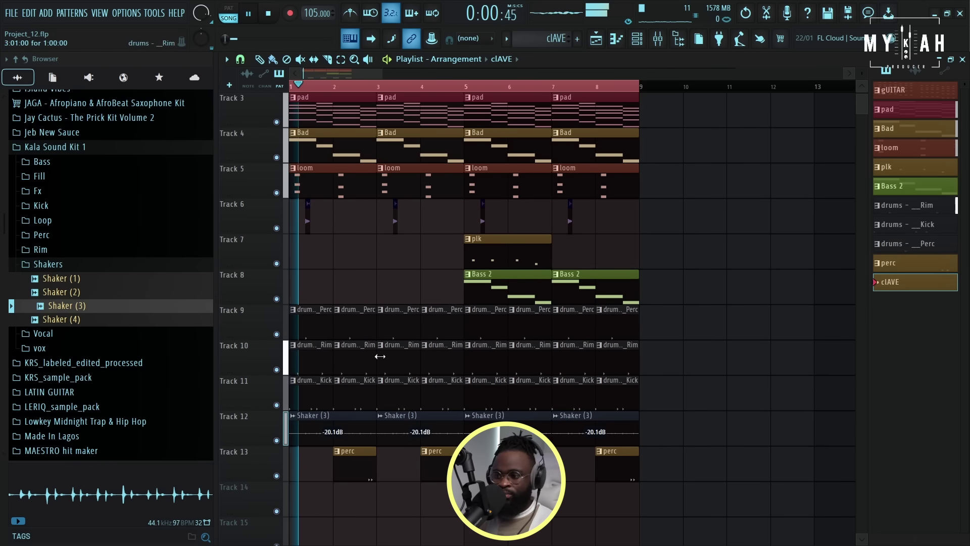
left_click(354, 498)
scroll(354, 498, "down", 2)
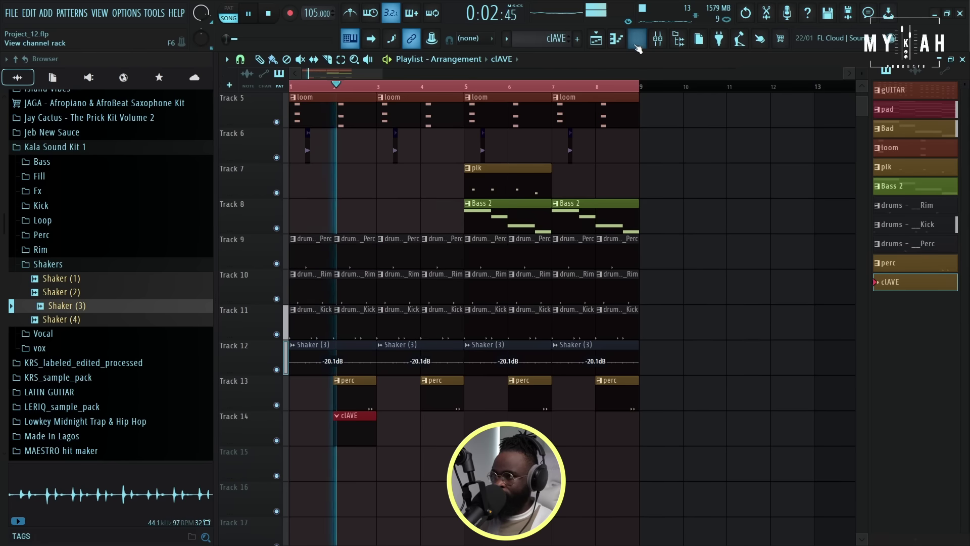
key("space")
key("F6")
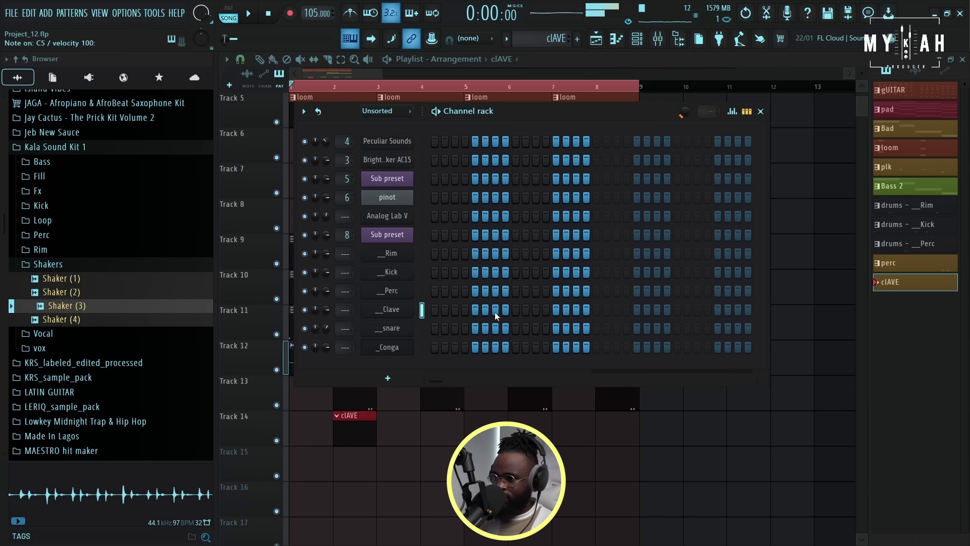
key("space")
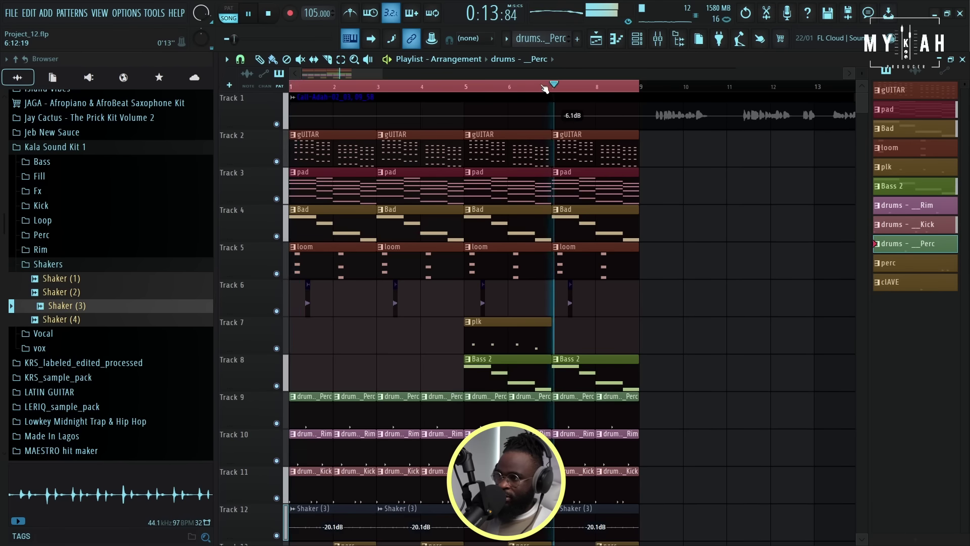
Select the clips of bars 1 to 8 on Tracks 2 to 14 and duplicate them into bars 9 to 16
scroll(545, 88, "down", 5)
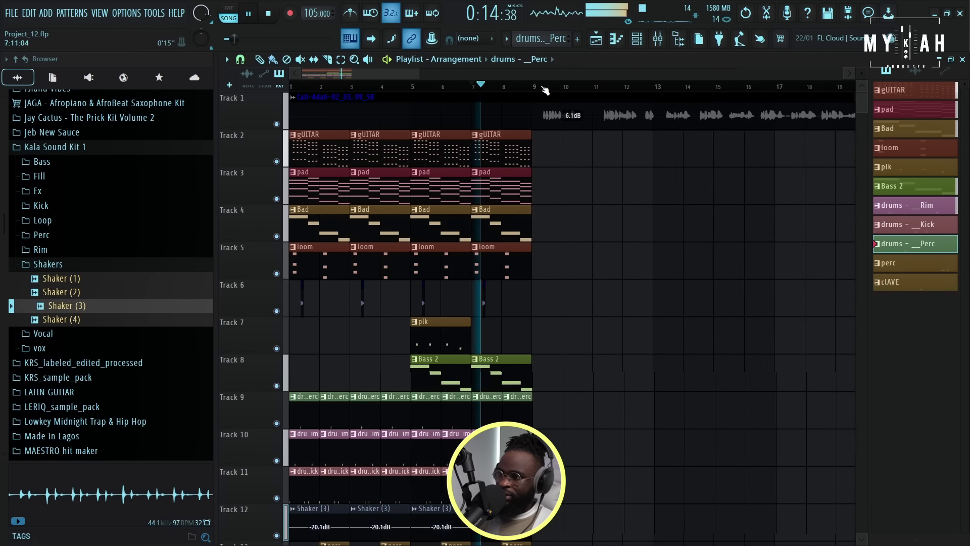
scroll(864, 108, "down", 2)
scroll(864, 109, "down", 5)
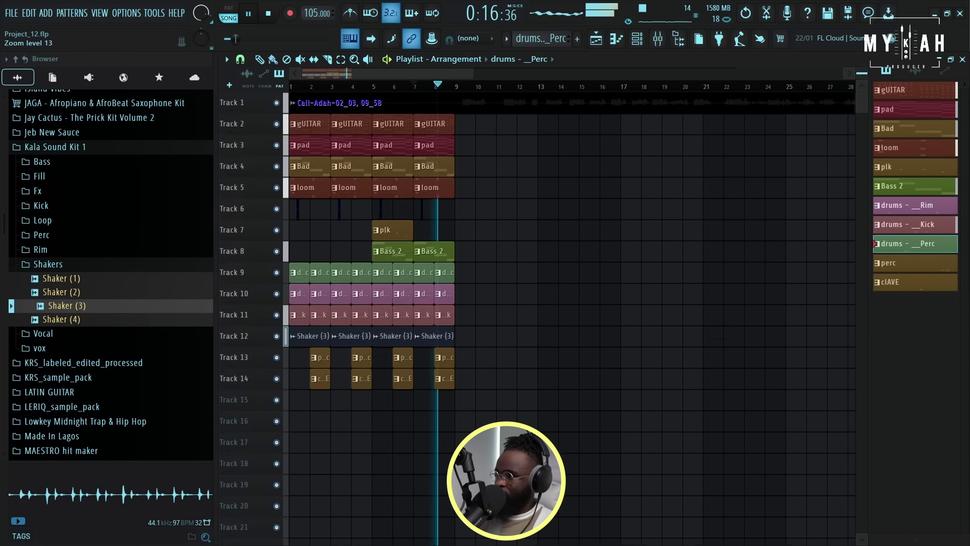
left_click_drag(292, 105, 474, 298)
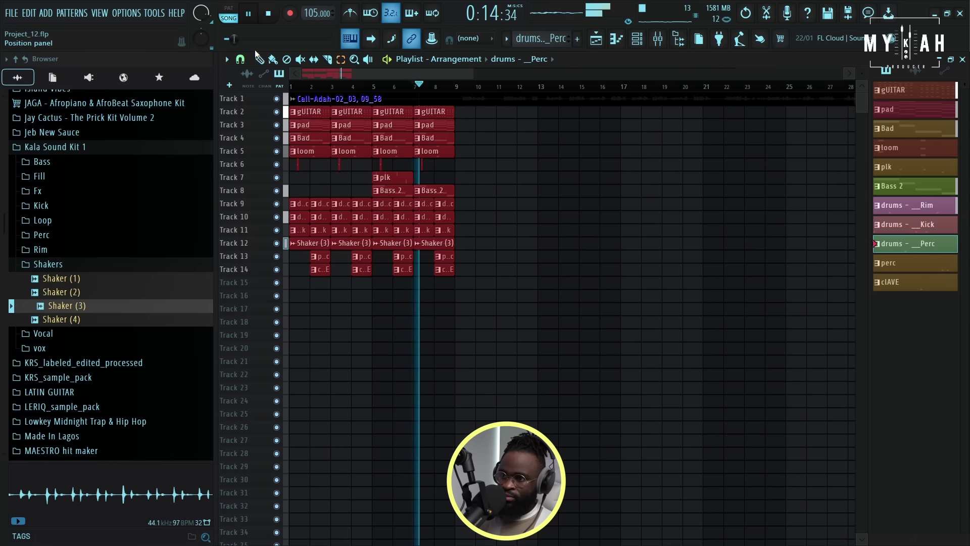
key("ctrl+b")
left_click_drag(434, 121, 475, 121)
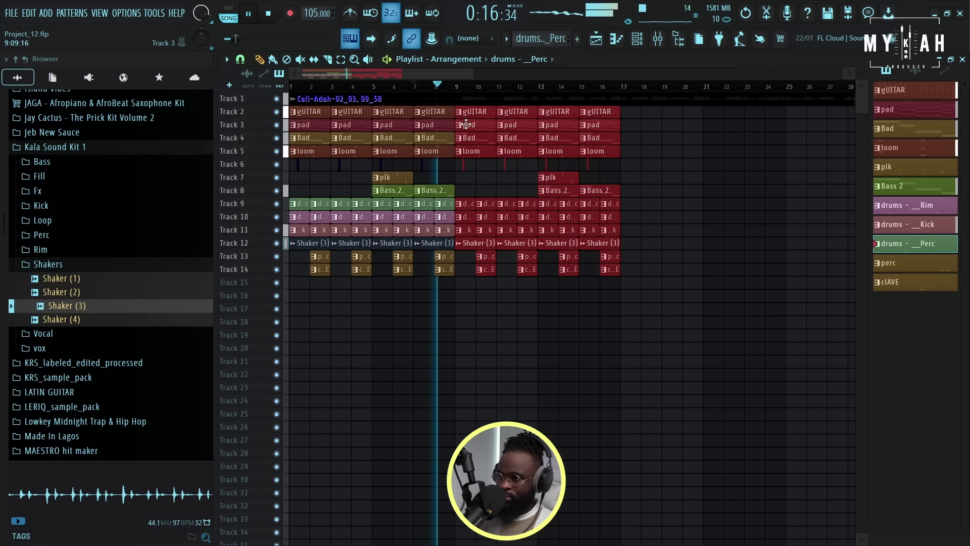
Repeat the eight-bar block on Tracks 2 to 14 twice more, filling bars 17 to 32
scroll(864, 83, "up", 3)
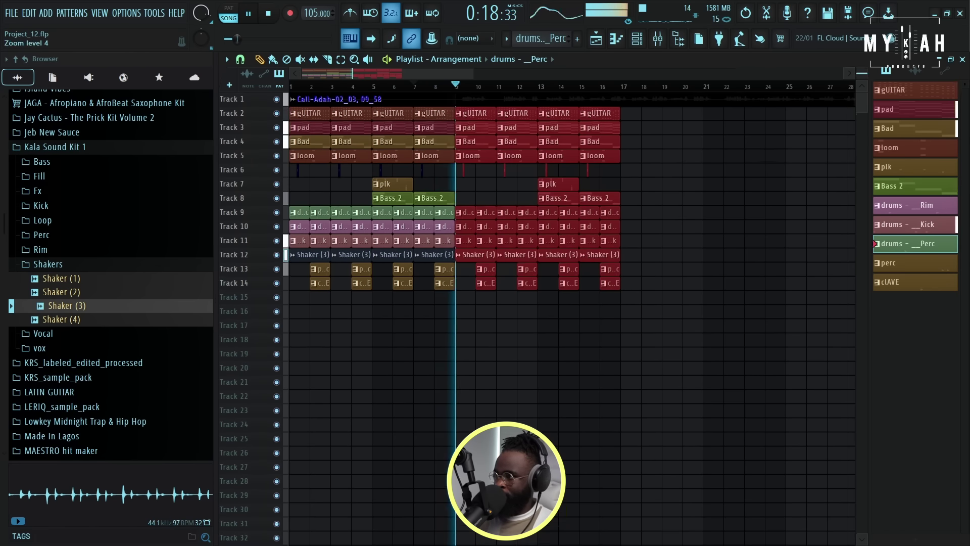
scroll(507, 90, "down", 4)
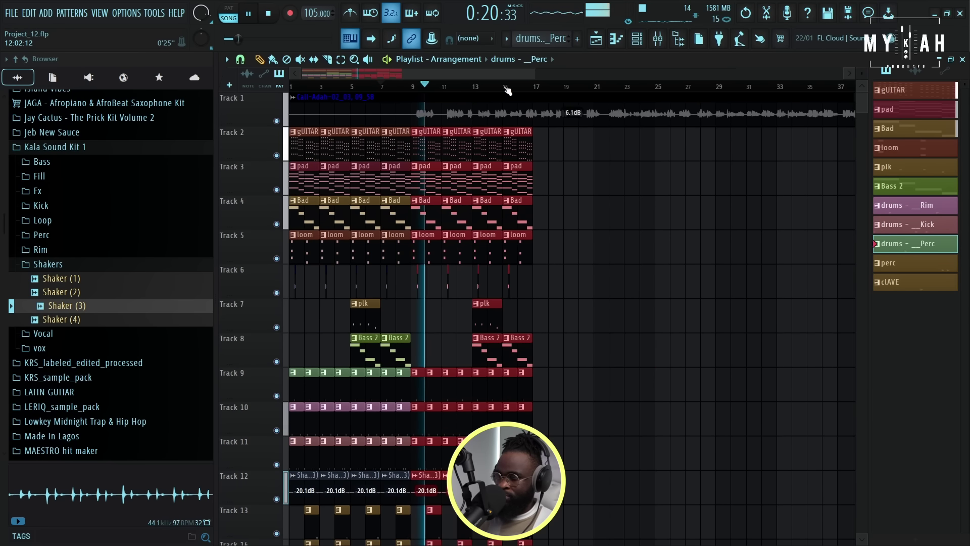
scroll(861, 73, "down", 4)
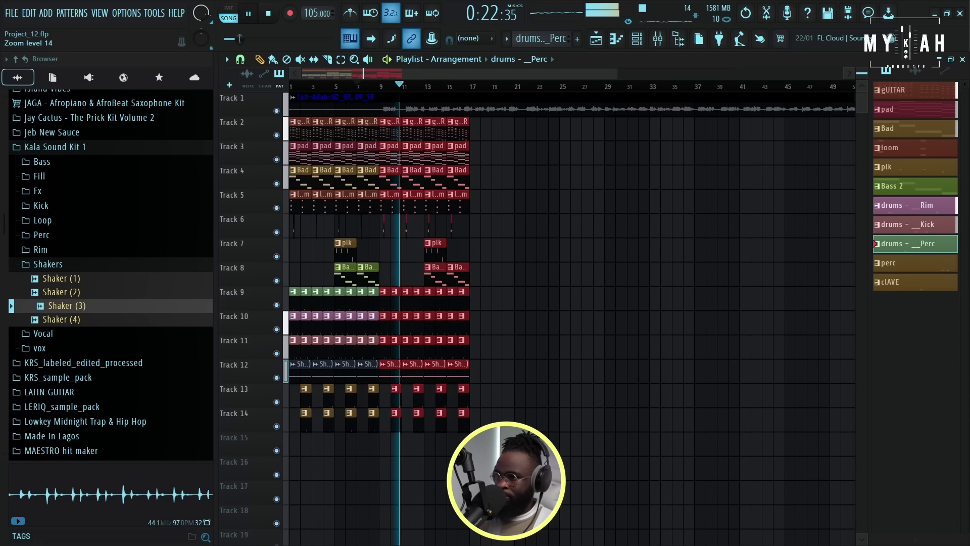
scroll(850, 76, "down", 1)
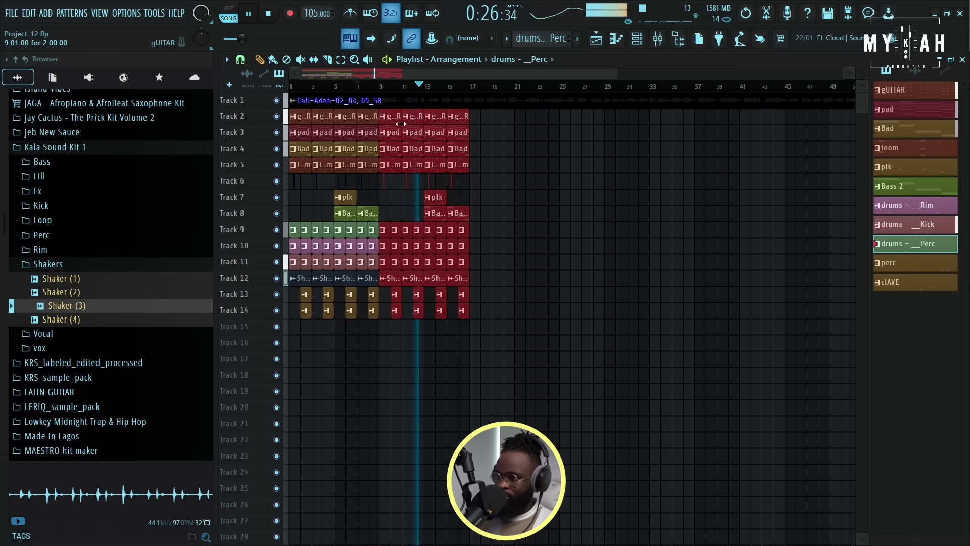
left_click_drag(389, 120, 477, 125)
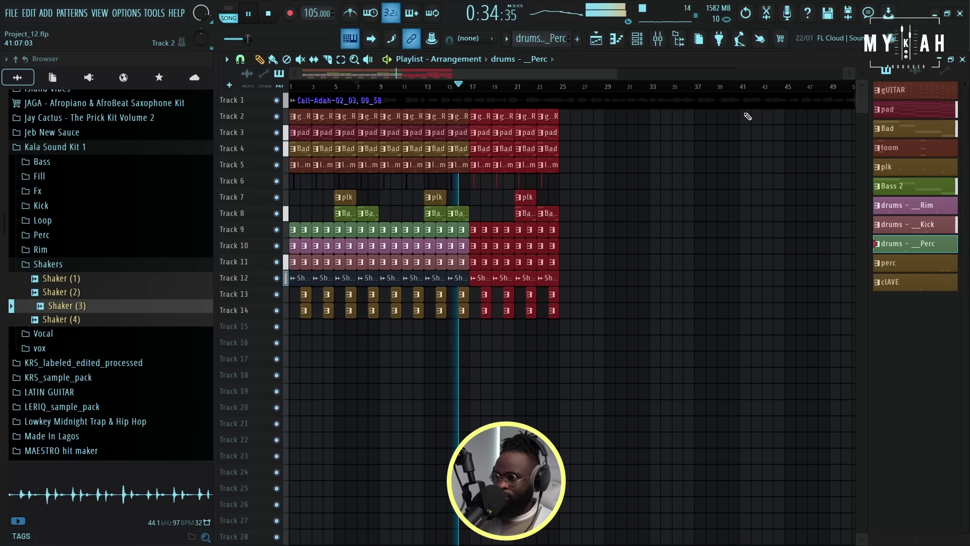
left_click_drag(483, 118, 576, 118)
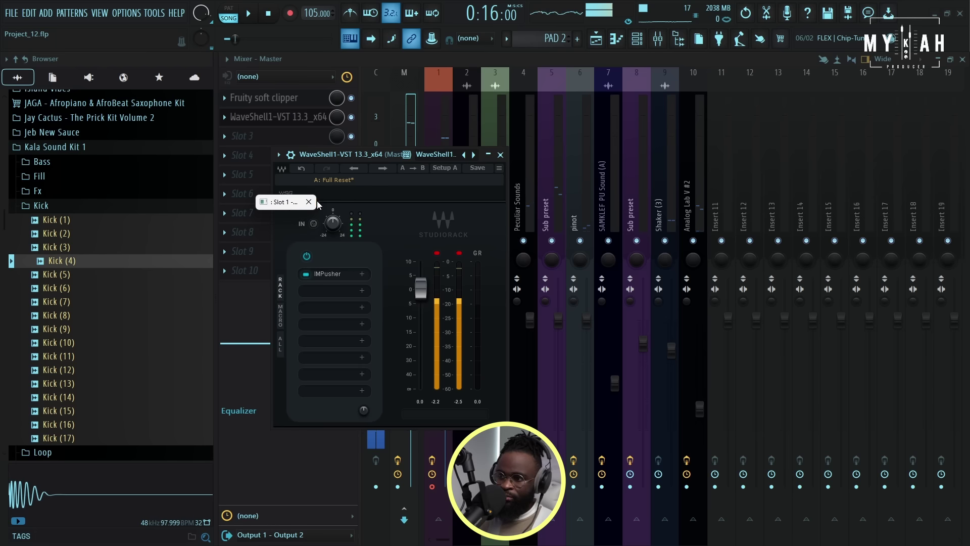
Reopen IMPusher in the Master track's StudioRack, set Body to 3.0, and return to the playlist with the plugin closed
left_click(309, 202)
left_click(332, 279)
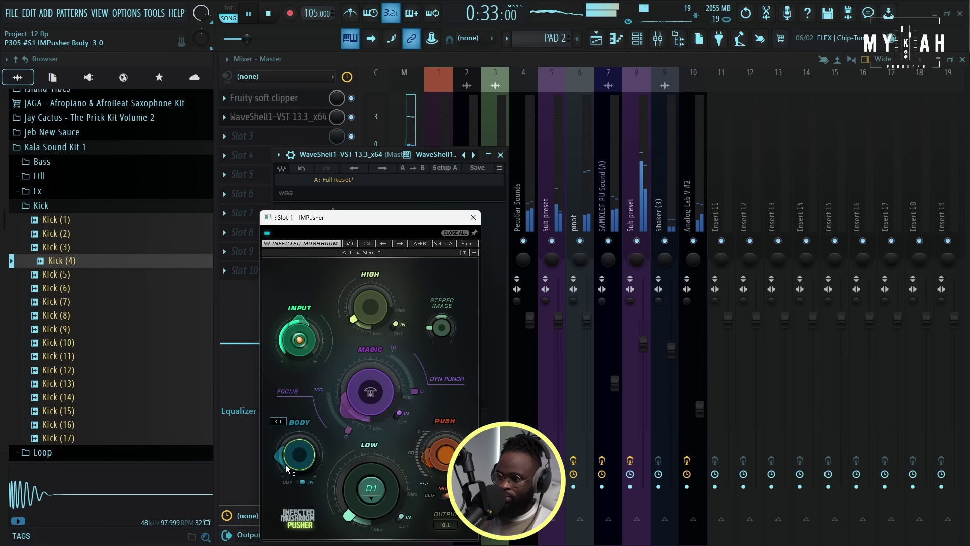
left_click(594, 41)
key("space")
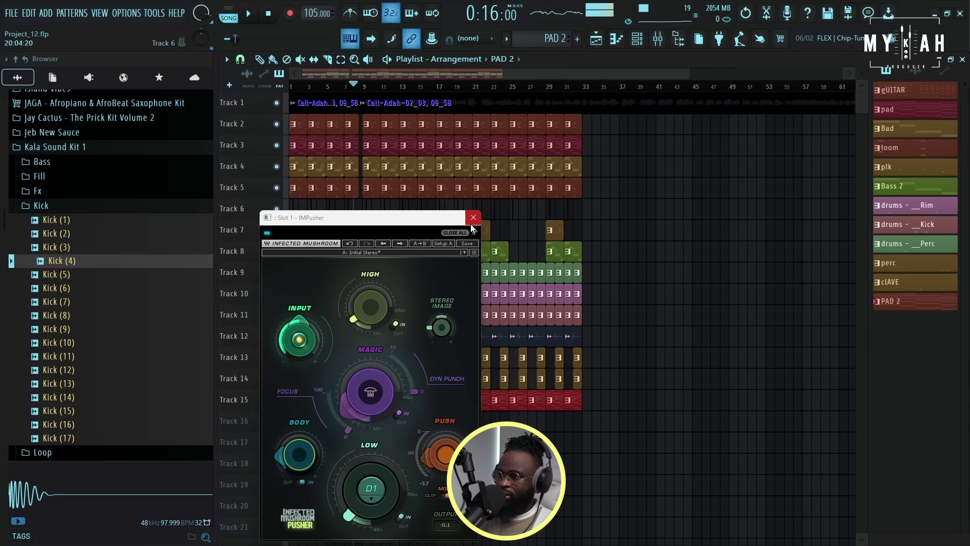
left_click(473, 217)
Play the arrangement from bar 9 to review the drum and pad section
scroll(368, 96, "up", 4)
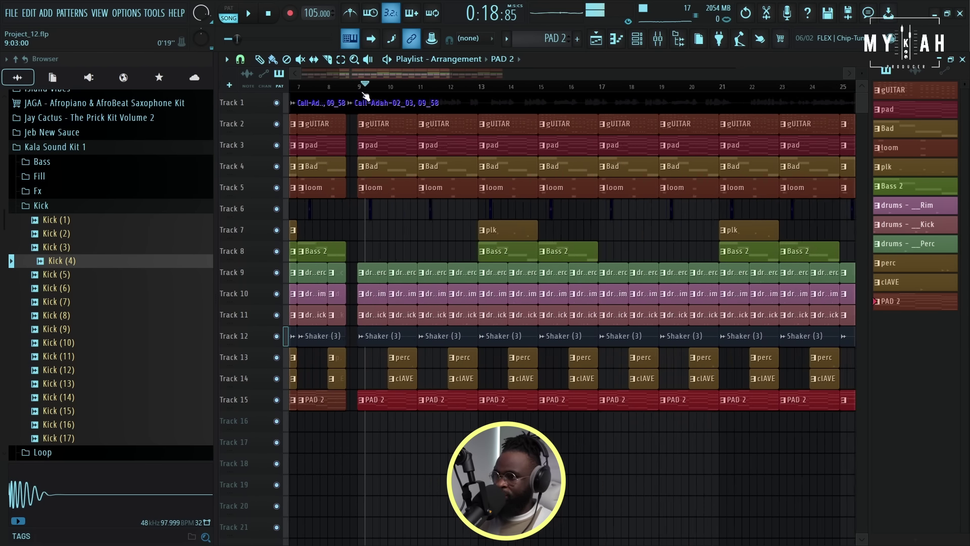
key("space")
scroll(458, 353, "up", 3)
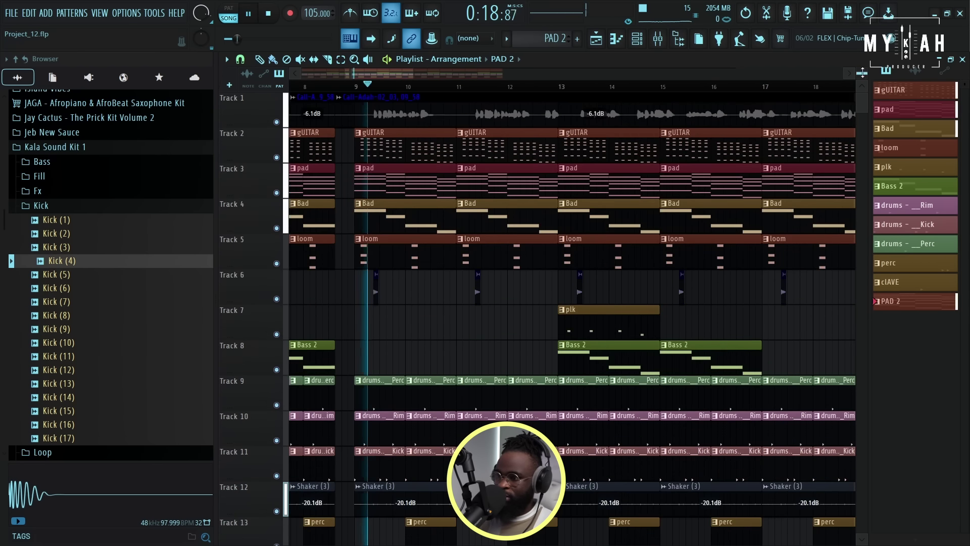
scroll(377, 120, "down", 3)
left_click(356, 85)
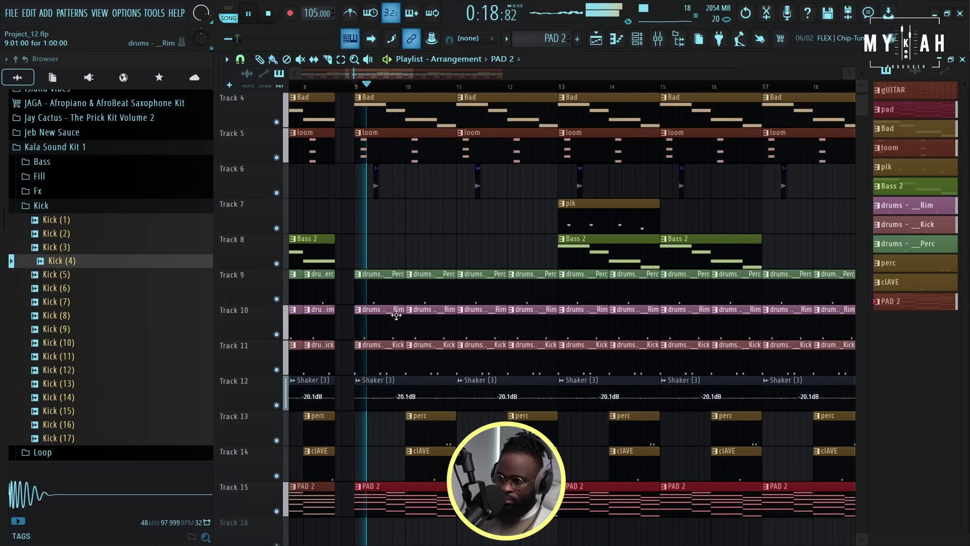
Route the __Rim channel to mixer track 11
left_click(377, 326)
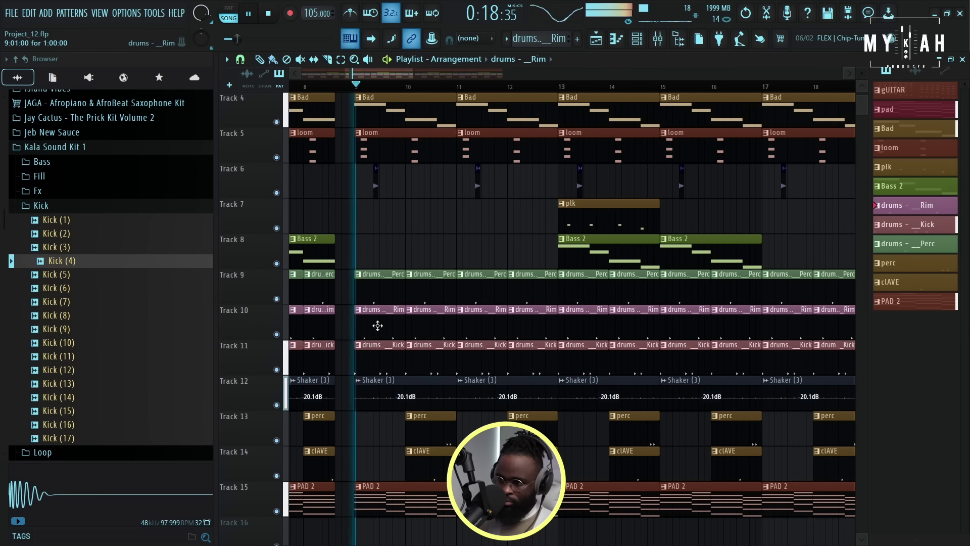
left_click(636, 41)
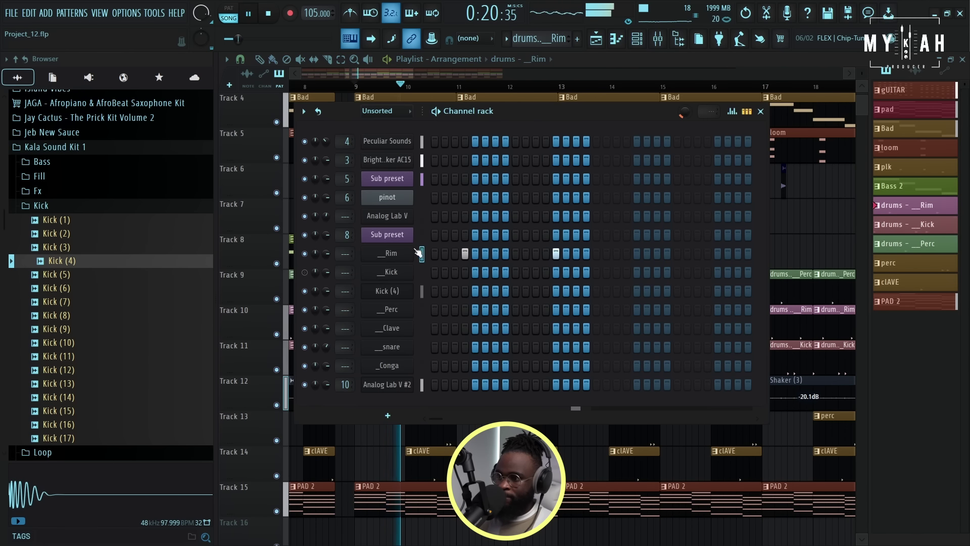
left_click(391, 254)
key("space")
left_click(626, 202)
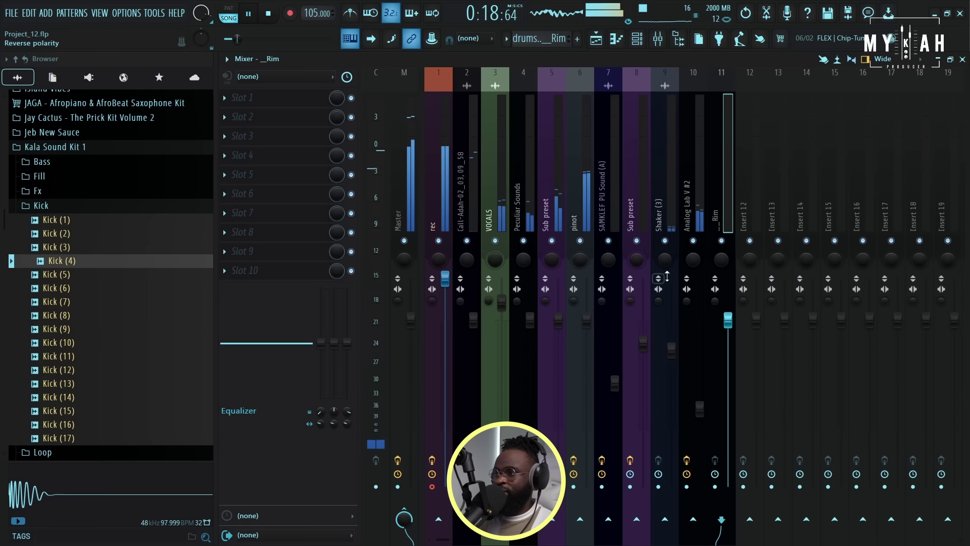
Add Fruity Parametric EQ 2 to the __Rim mixer track and dip band 5 to -2.5 dB at about 7455 Hz
left_click(243, 97)
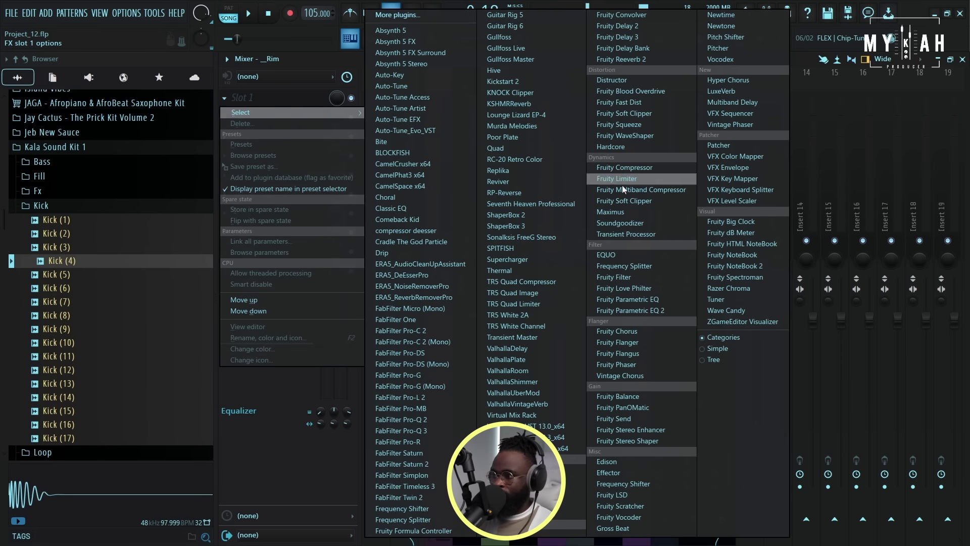
left_click(662, 310)
key("space")
left_click_drag(421, 213, 499, 223)
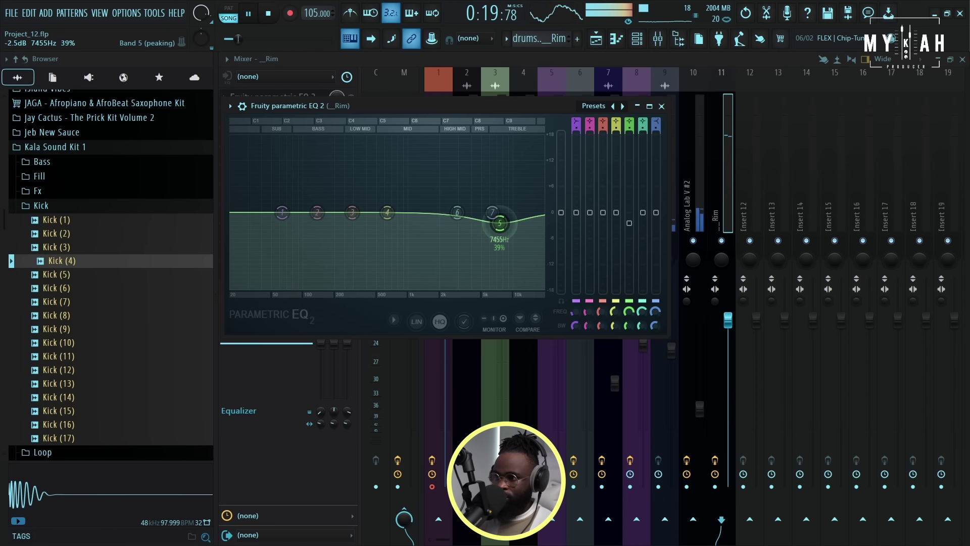
Cut the rim's low end by lowering band 1 to -18 dB at about 165 Hz with a Steep 8 order
left_click_drag(282, 212, 316, 287)
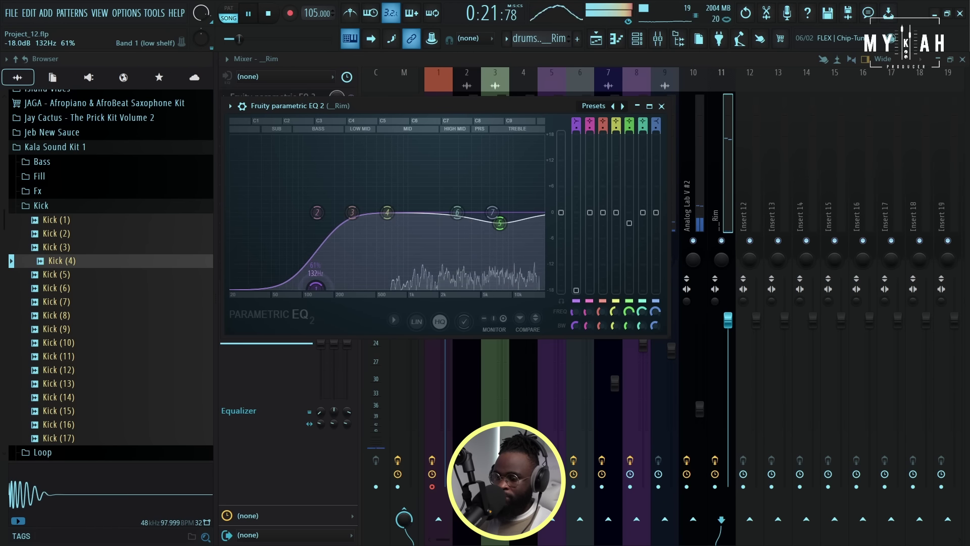
right_click(315, 287)
mouse_move(338, 332)
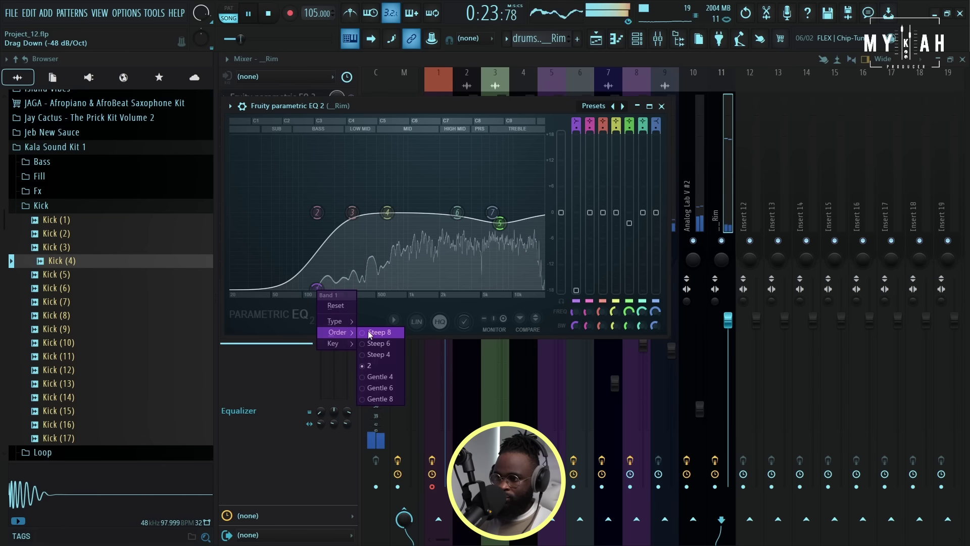
left_click(374, 332)
left_click_drag(315, 287, 326, 287)
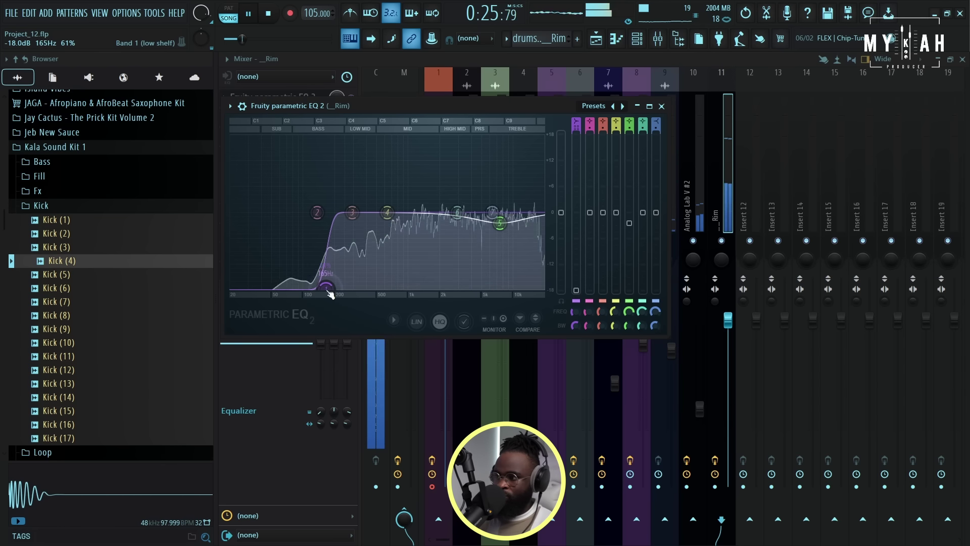
Route the __Perc channel to mixer track 12 with its volume lowered to -4.0 dB, and open its first effect slot
left_click(609, 39)
left_click(373, 297)
left_click(636, 40)
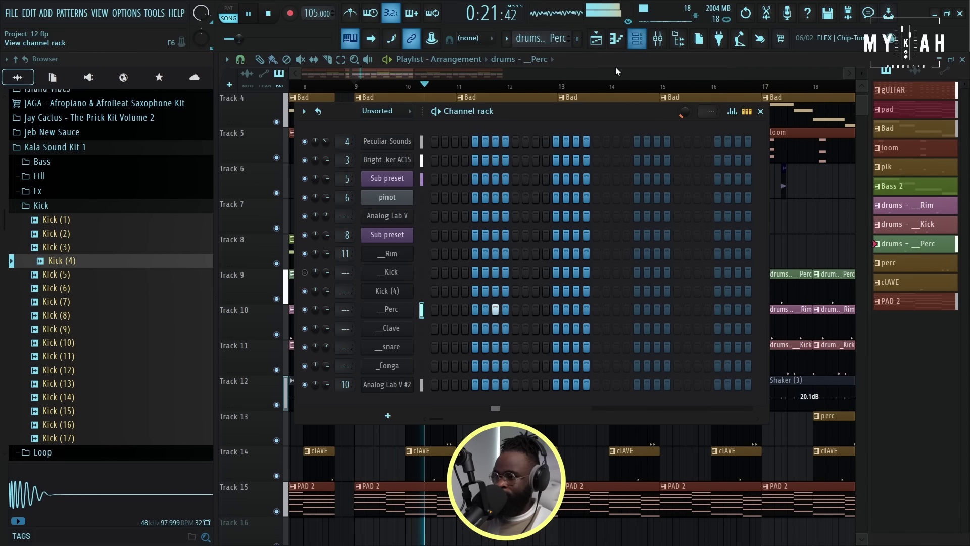
left_click(407, 309)
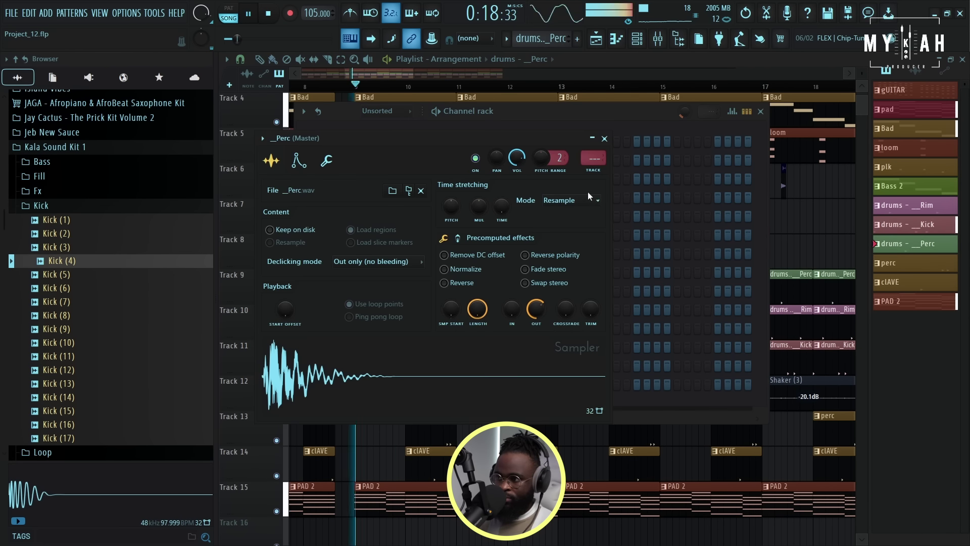
key("F9")
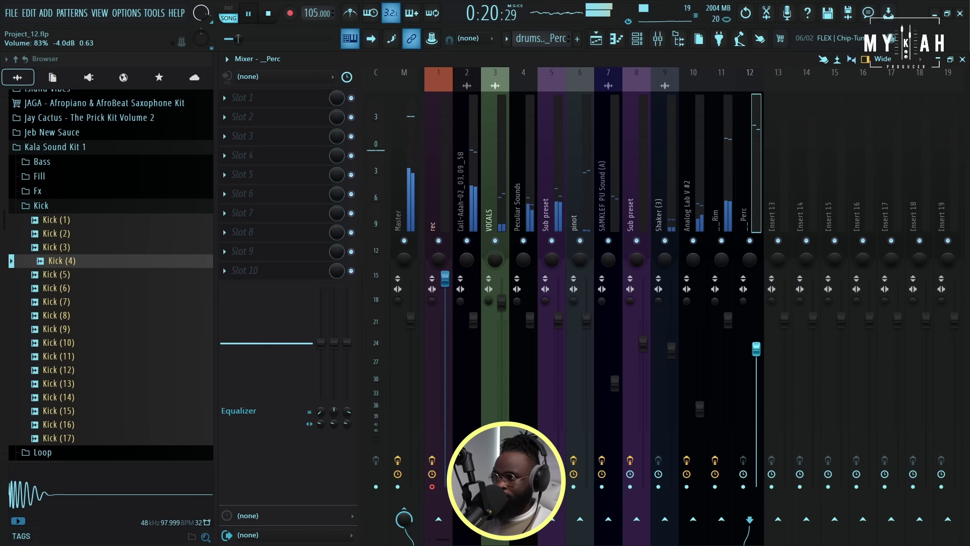
left_click(271, 96)
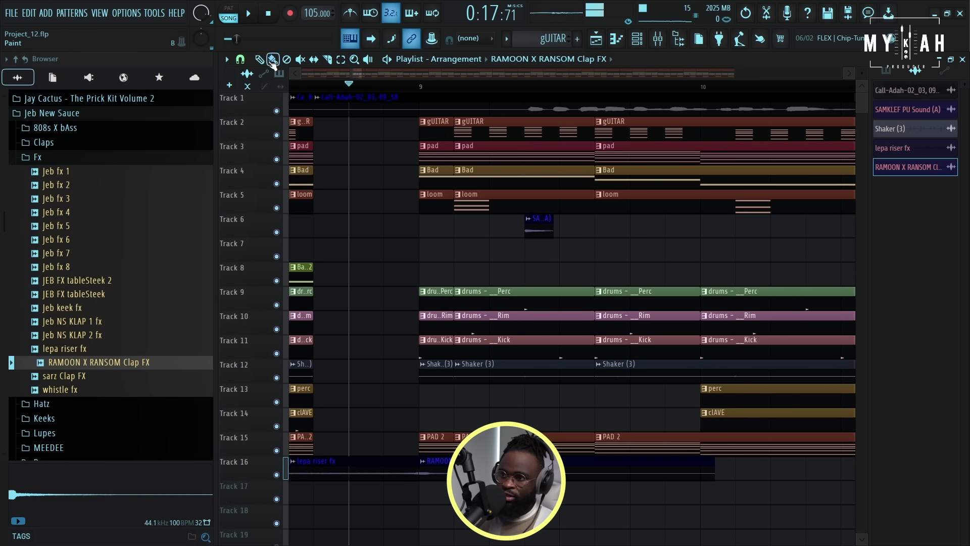
Delete the mid-bar-9 clip slices on Tracks 2 to 5, 9 to 12 and 15, plus the SAMKLEF PU Sound clip on Track 6
key("space")
left_click_drag(504, 134, 505, 443)
left_click(538, 223)
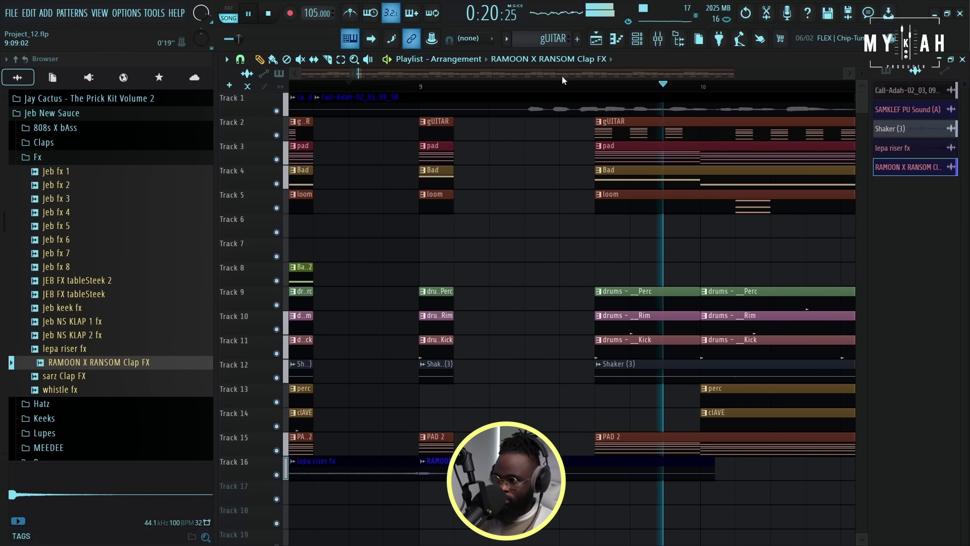
Set the playlist snap to Bar for working on the whole arrangement
scroll(566, 89, "down", 2)
scroll(566, 89, "down", 5)
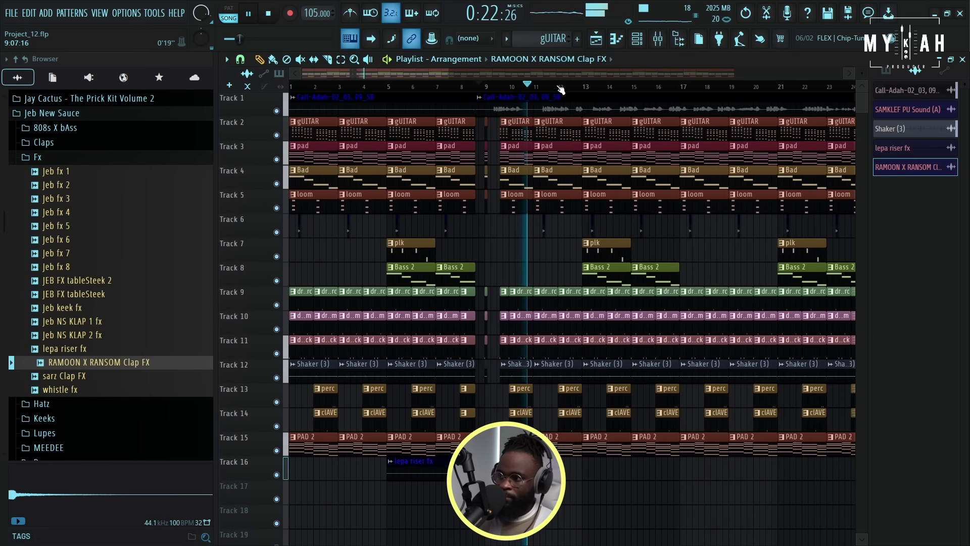
left_click(240, 59)
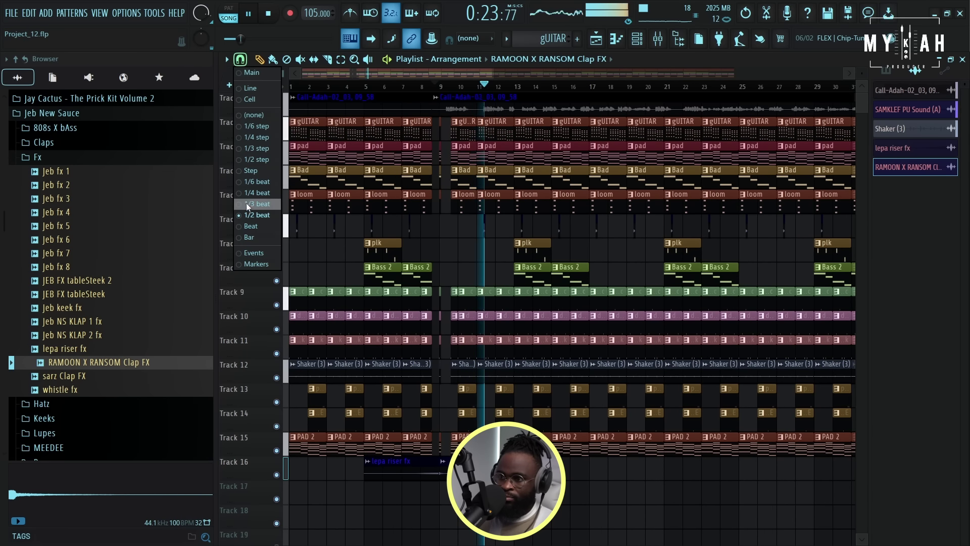
left_click(251, 238)
scroll(439, 96, "down", 3)
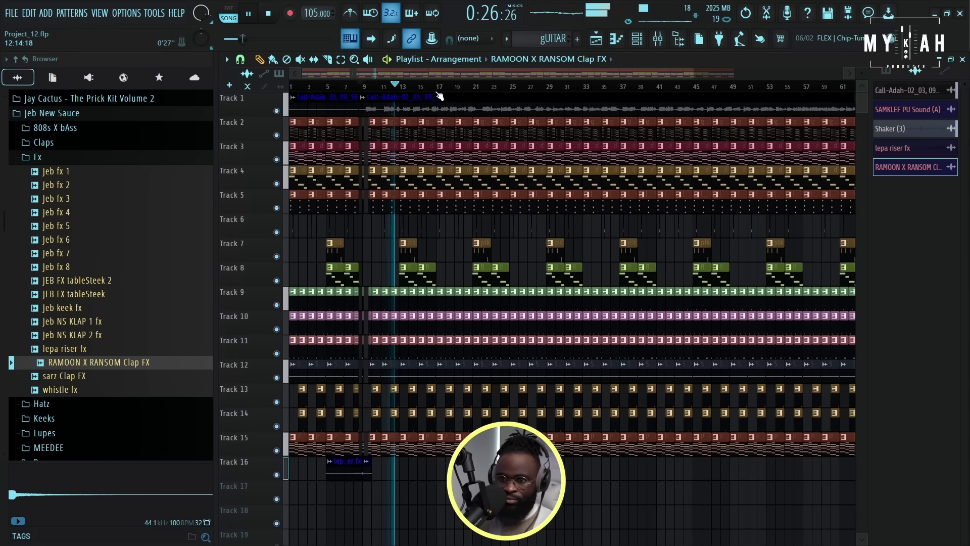
Place the Sabarsounds - Afro Drum Rolls II - 116 BPM sample on Track 17 at bar 8 and remove its second slice
scroll(112, 180, "up", 4)
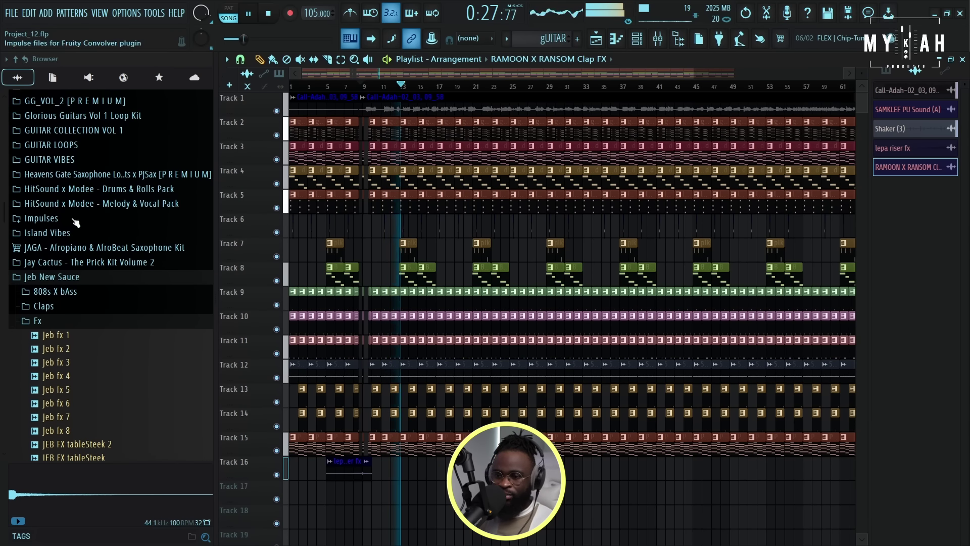
left_click(70, 281)
scroll(79, 298, "down", 6)
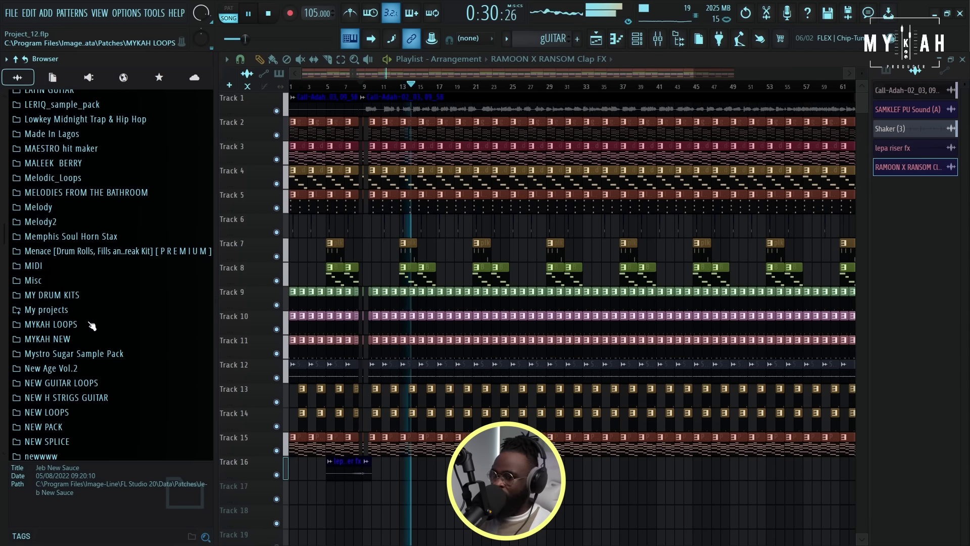
scroll(89, 317, "down", 20)
left_click(139, 227)
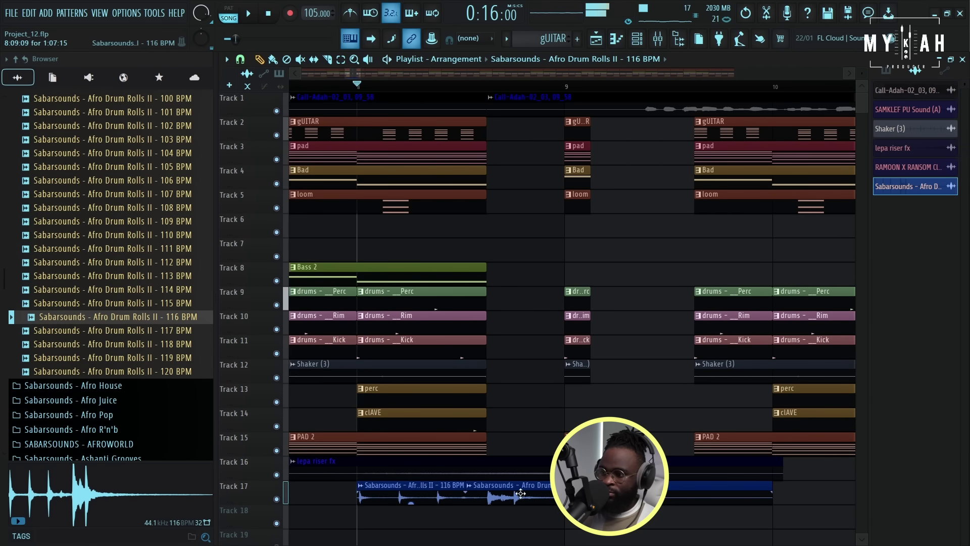
left_click_drag(518, 505, 467, 500)
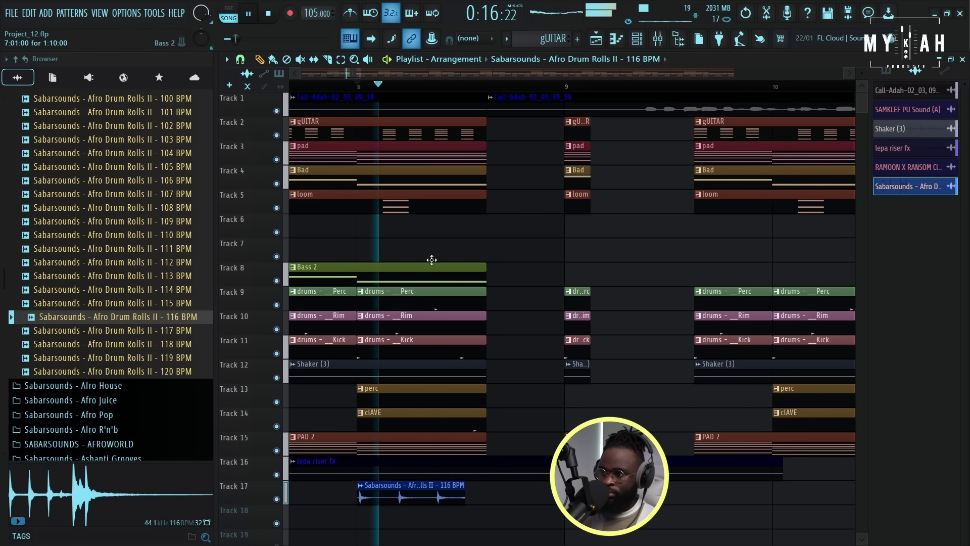
key("space")
Set the playlist snap to 1/2 beat and shorten the instrument and drum clips ending before bar 9 by half a beat
left_click(240, 59)
left_click(257, 216)
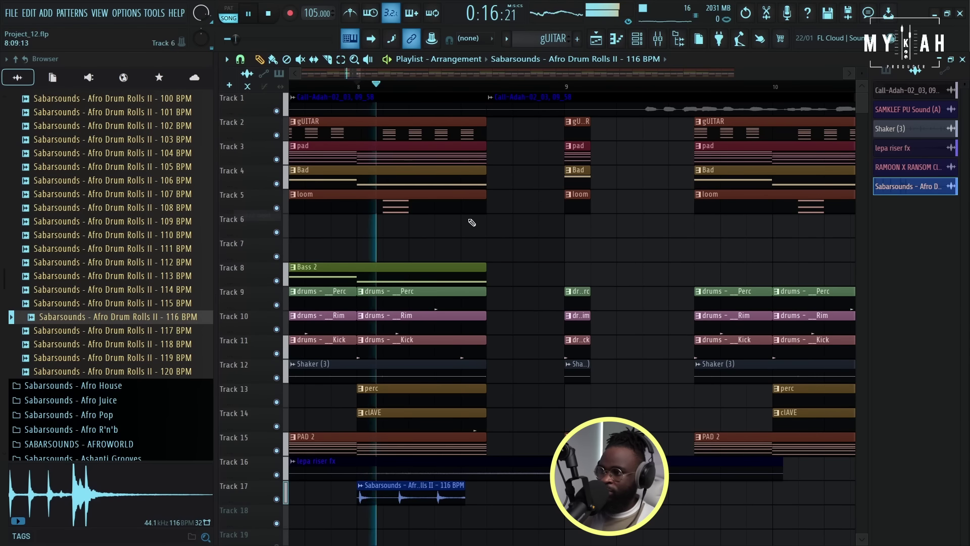
left_click_drag(486, 124, 461, 149)
key("space")
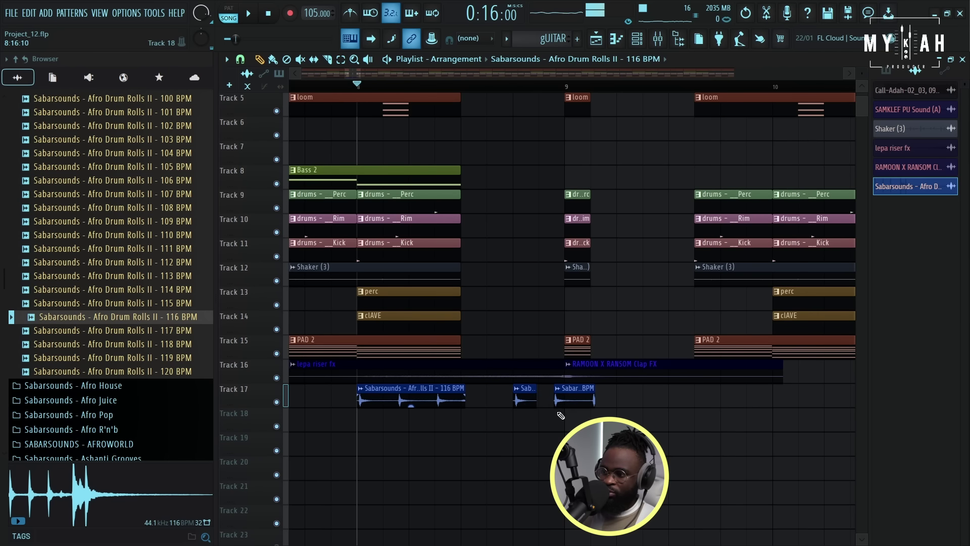
Join the two short drum roll slices on Track 17 before bar 9 and trim the last one to end at bar 9
left_click_drag(556, 400, 552, 402)
key("space")
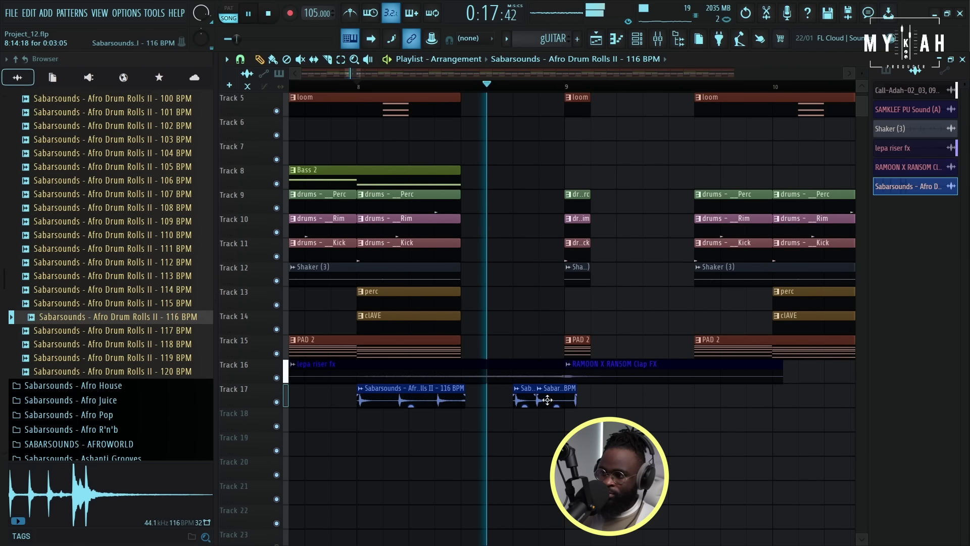
scroll(548, 87, "up", 4)
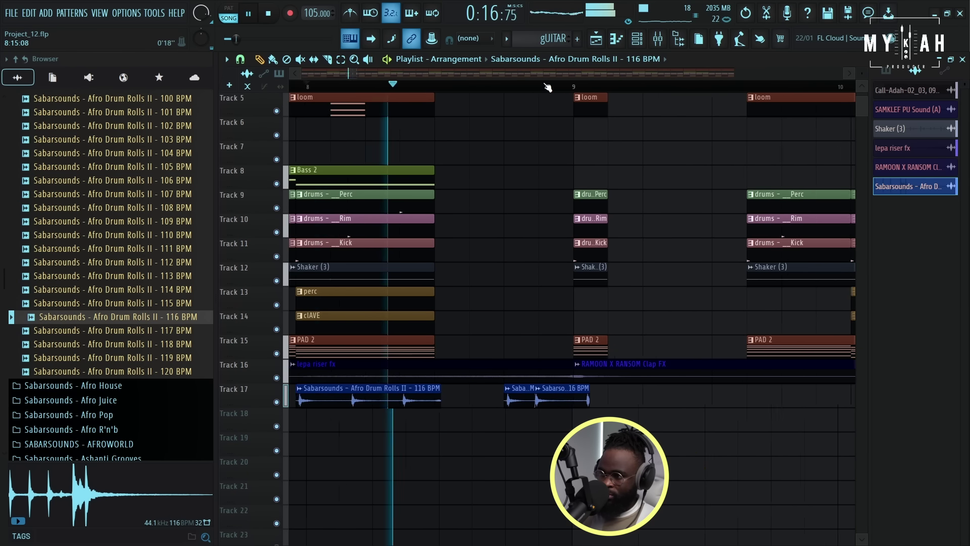
scroll(547, 87, "up", 2)
key("space")
left_click_drag(558, 404, 572, 405)
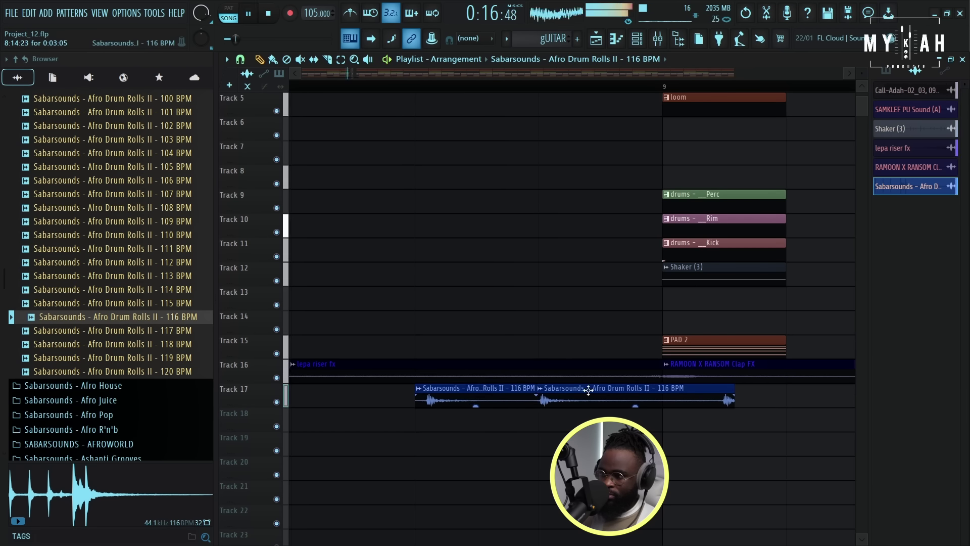
key("space")
left_click_drag(733, 399, 662, 400)
scroll(562, 87, "down", 4)
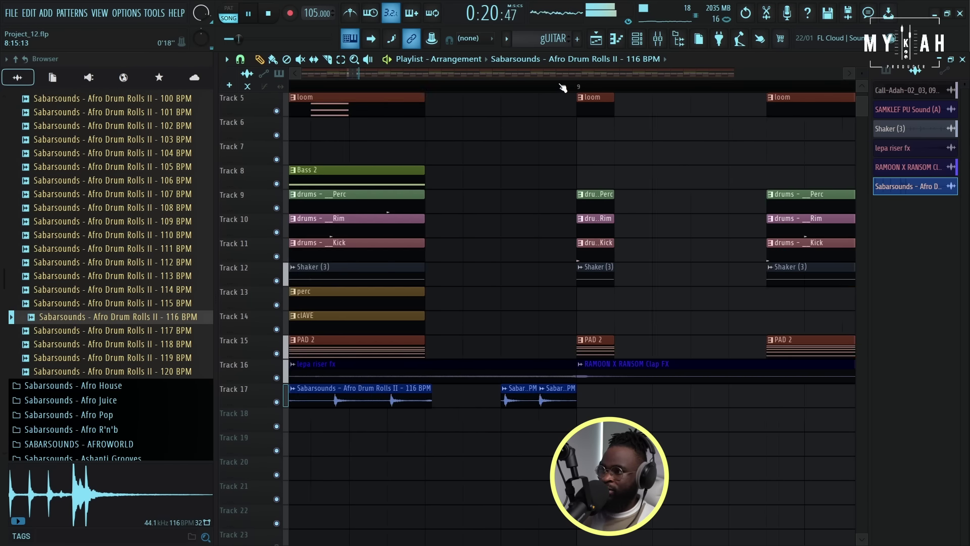
Set the playlist snap back to Bar
scroll(563, 88, "down", 8)
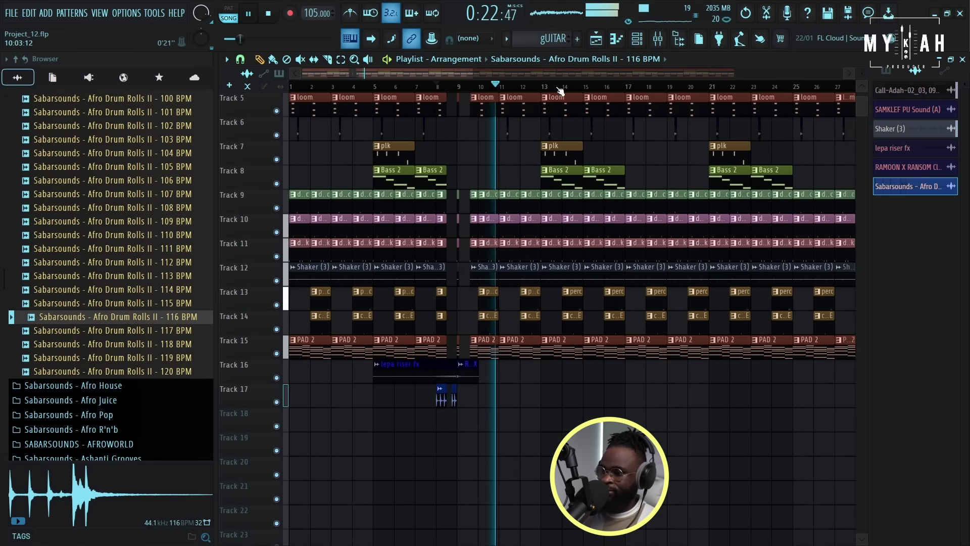
scroll(559, 93, "down", 1)
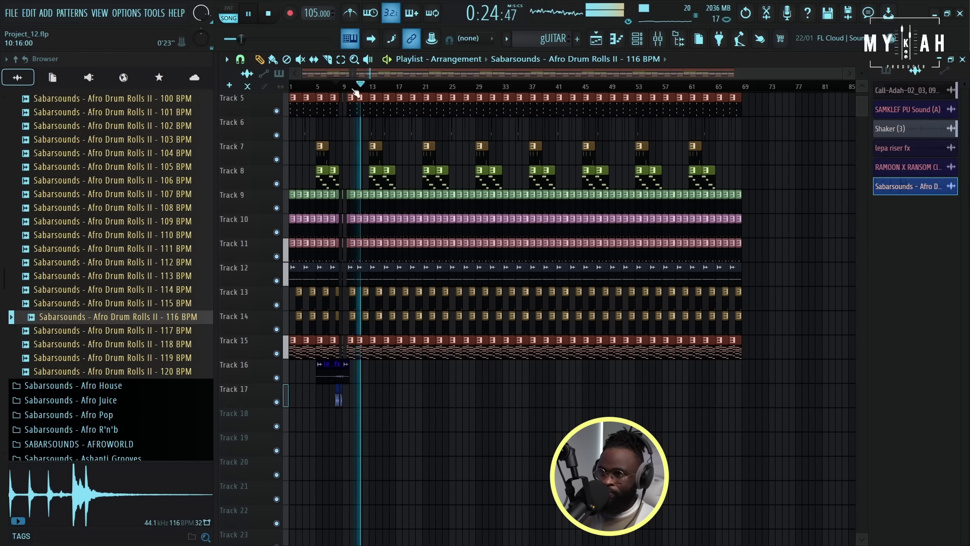
left_click(240, 59)
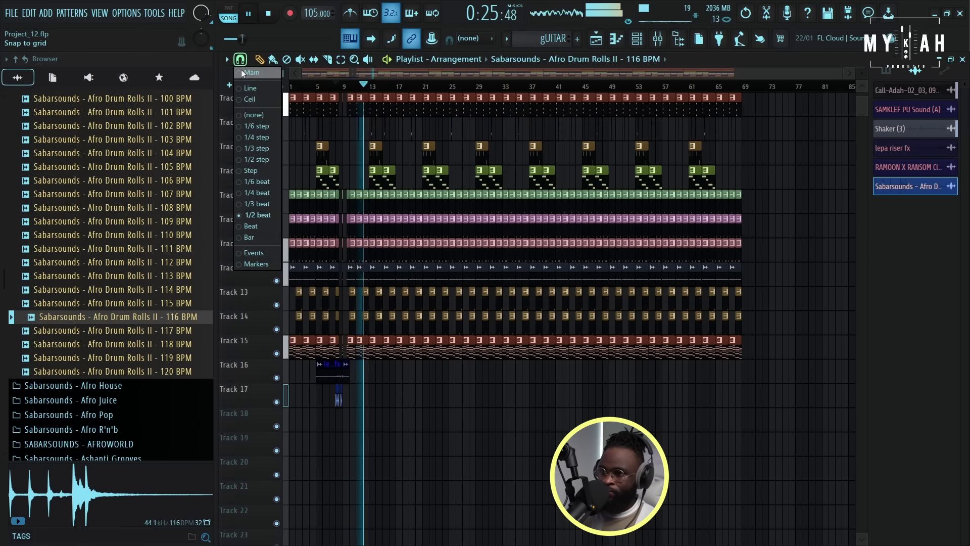
left_click(258, 236)
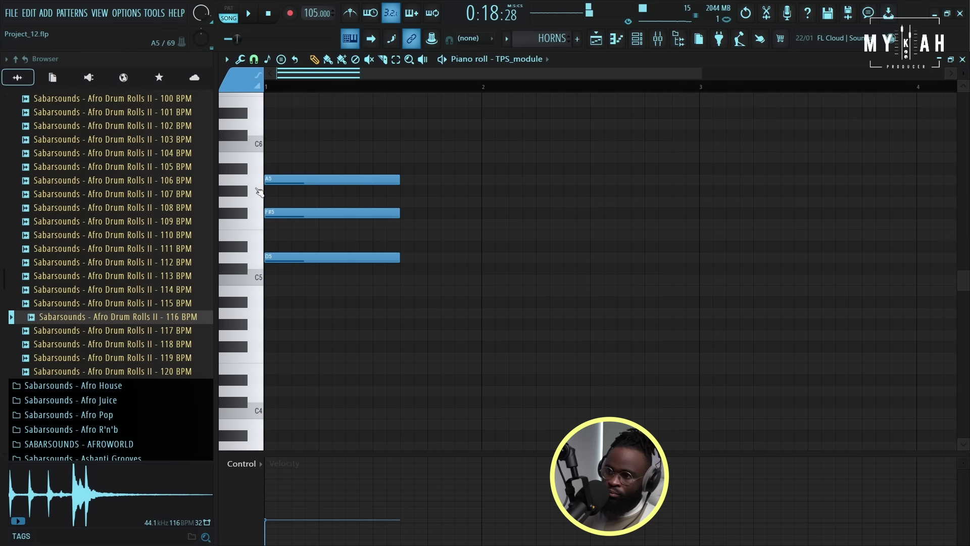
Move the F#5 note of the HORNS chord in bar 1 down to F5 and play it back
left_click_drag(281, 213, 273, 229)
key("space")
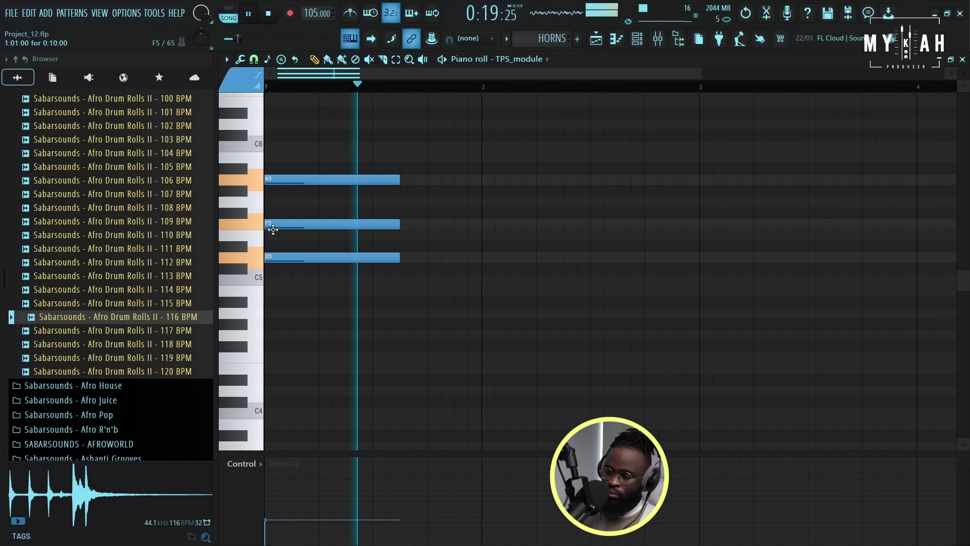
key("space")
key("space")
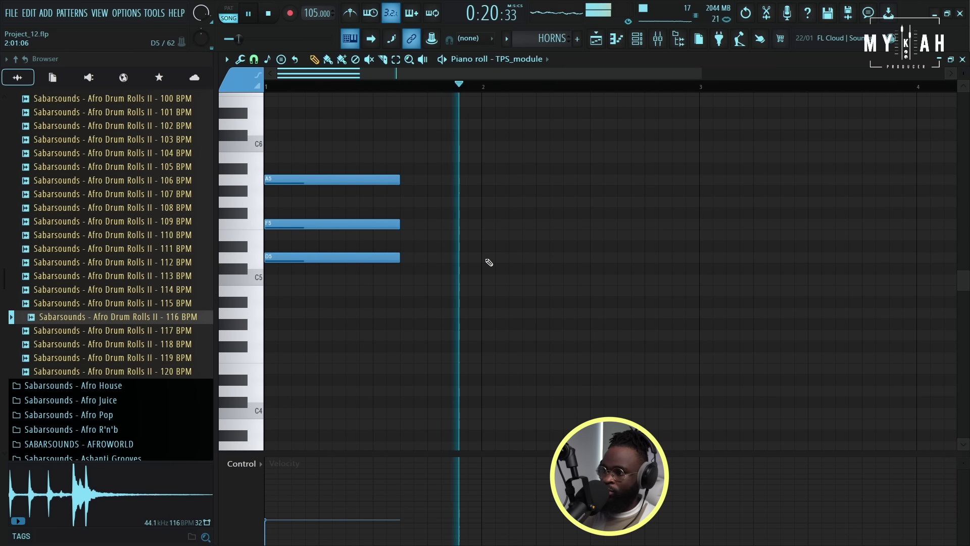
key("space")
Add a second HORNS chord of E5, A5 and C6 at bar 2 and play it back
left_click(484, 259)
left_click_drag(488, 257, 493, 236)
left_click(496, 279)
right_click(519, 281)
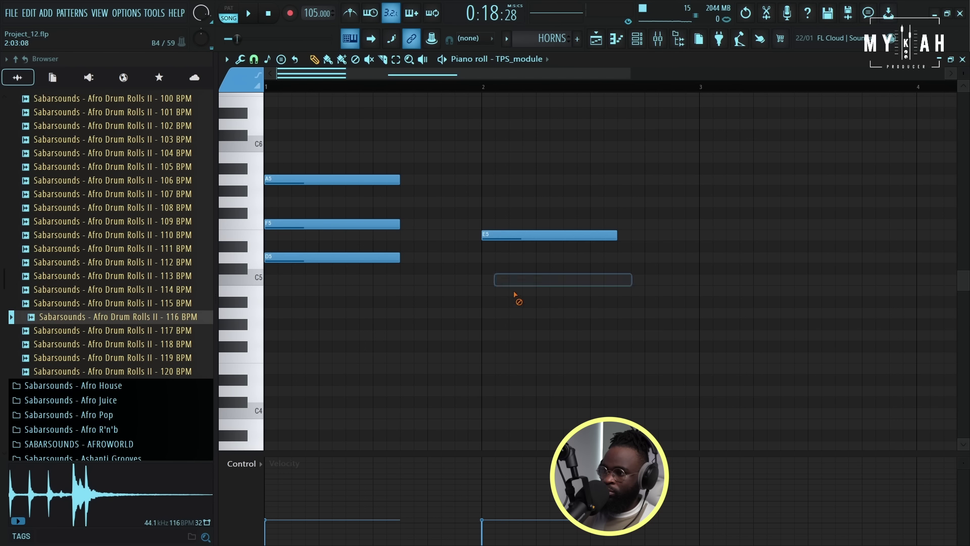
left_click(484, 180)
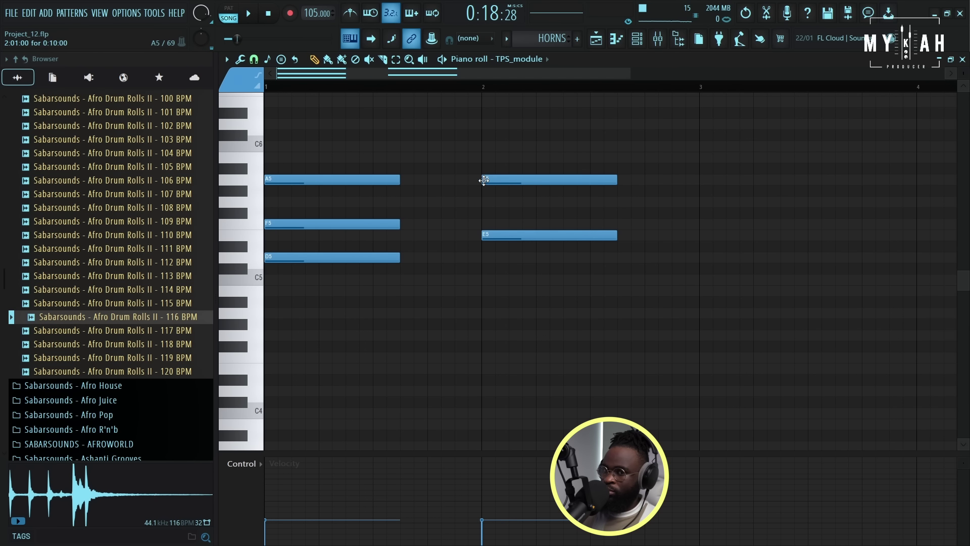
left_click(484, 146)
key("space")
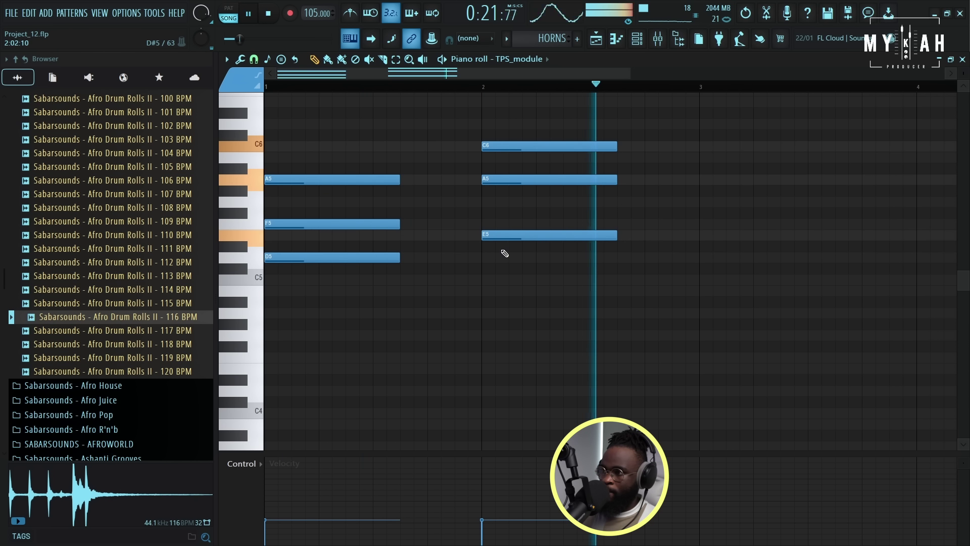
Move the HORNS clip on Track 18 from bar 9 to bar 15 and place copies at bars 17 and 19
left_click(597, 40)
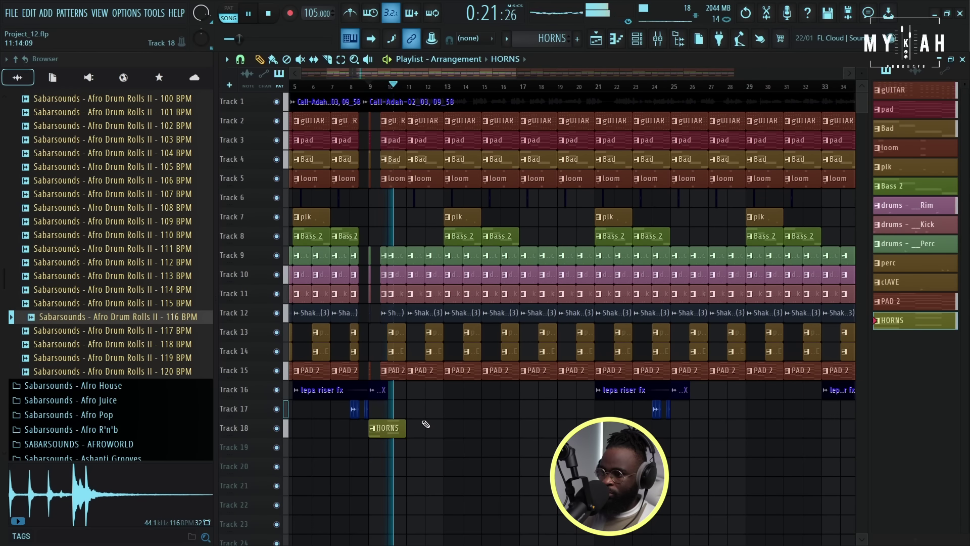
key("space")
left_click_drag(401, 421, 496, 420)
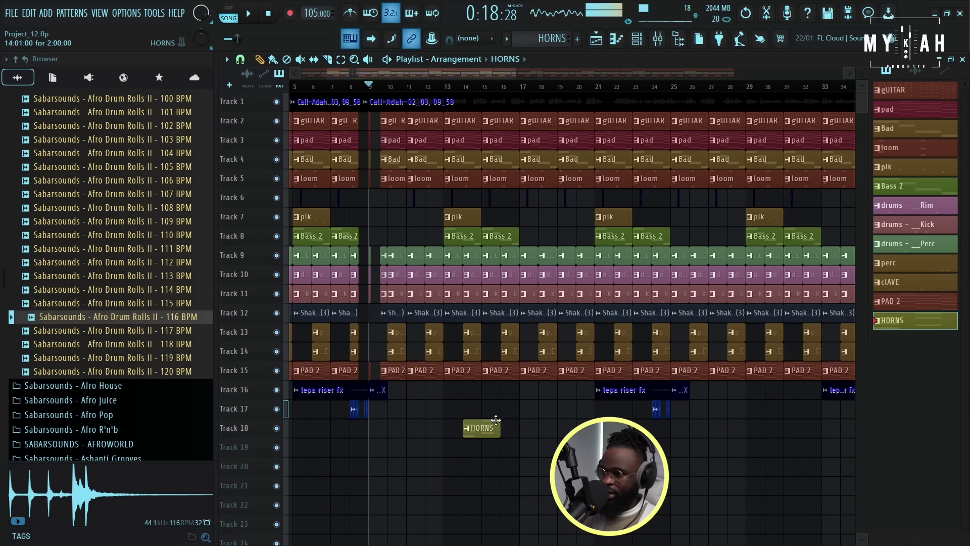
key("space")
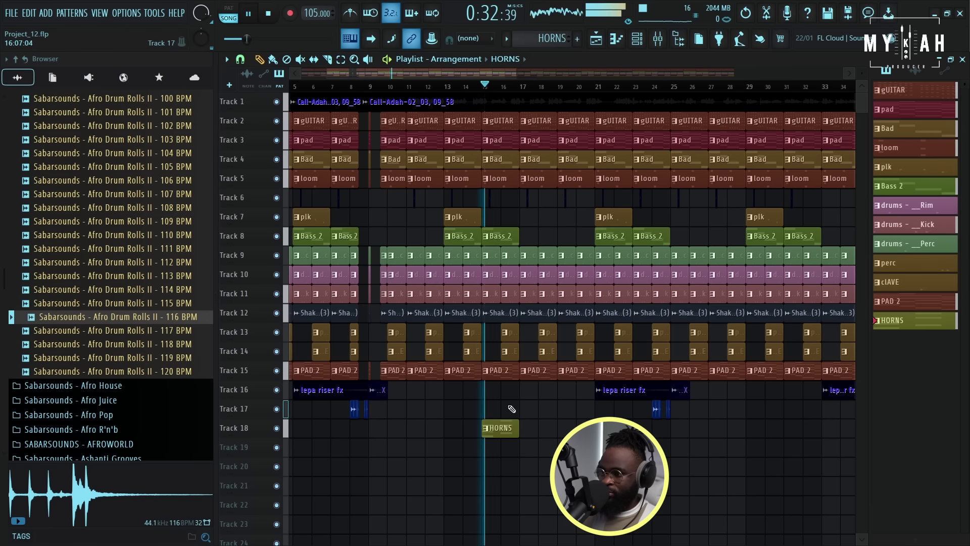
left_click(532, 428)
left_click(570, 427)
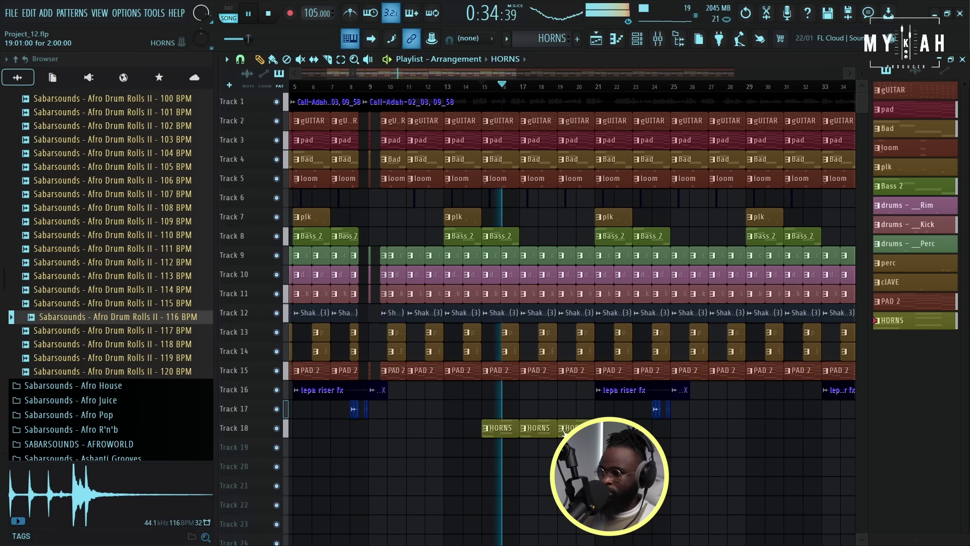
Lower the C6 note of the second HORNS chord to C5, check it in playback, and return to the playlist
left_click(618, 40)
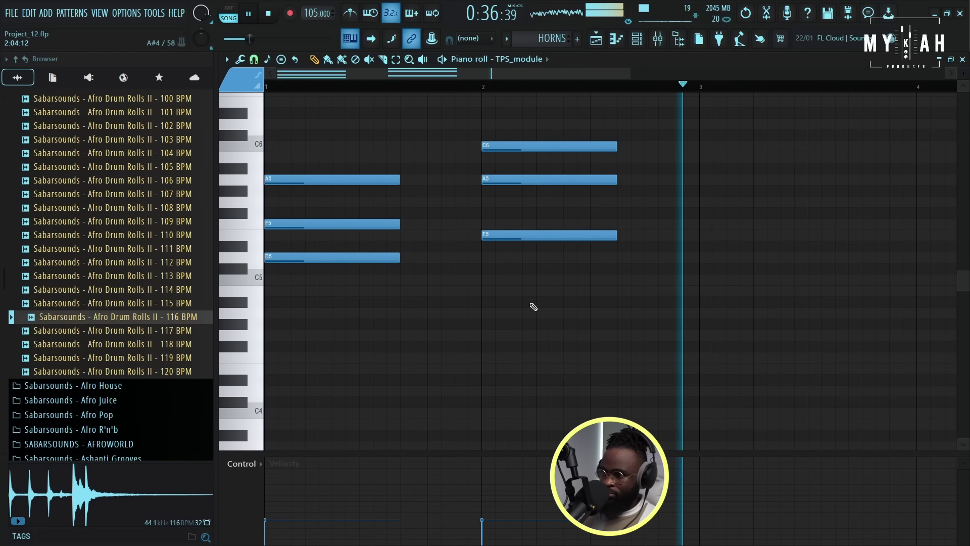
key("space")
left_click_drag(513, 152, 511, 282)
key("space")
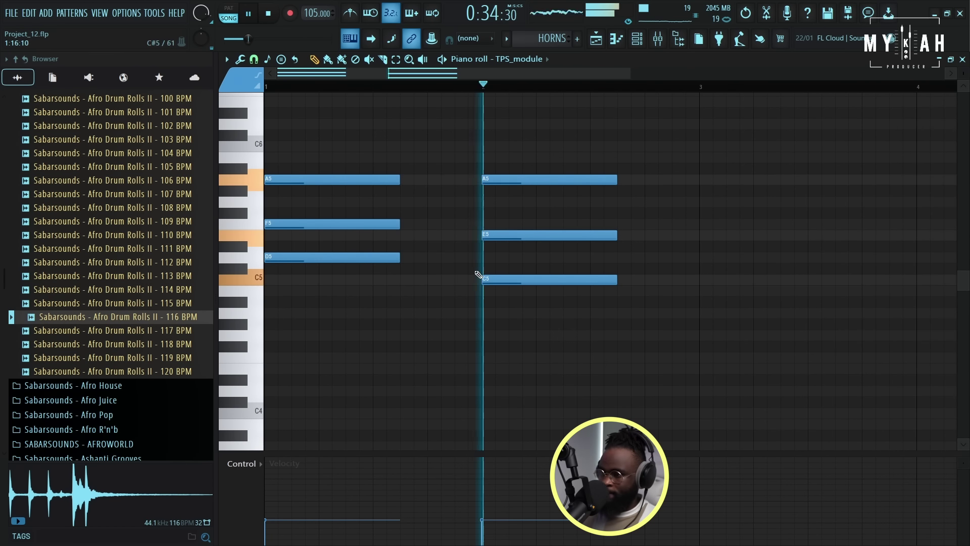
key("F5")
key("space")
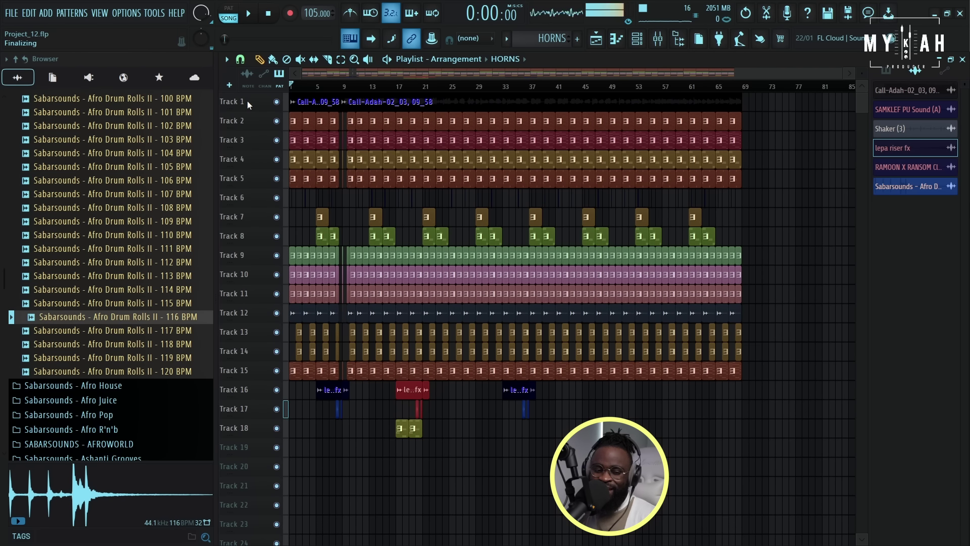
Play the song from the start, open IMPusher in the Master channel's WaveShell effect, and set Push to 4.7 dB
key("space")
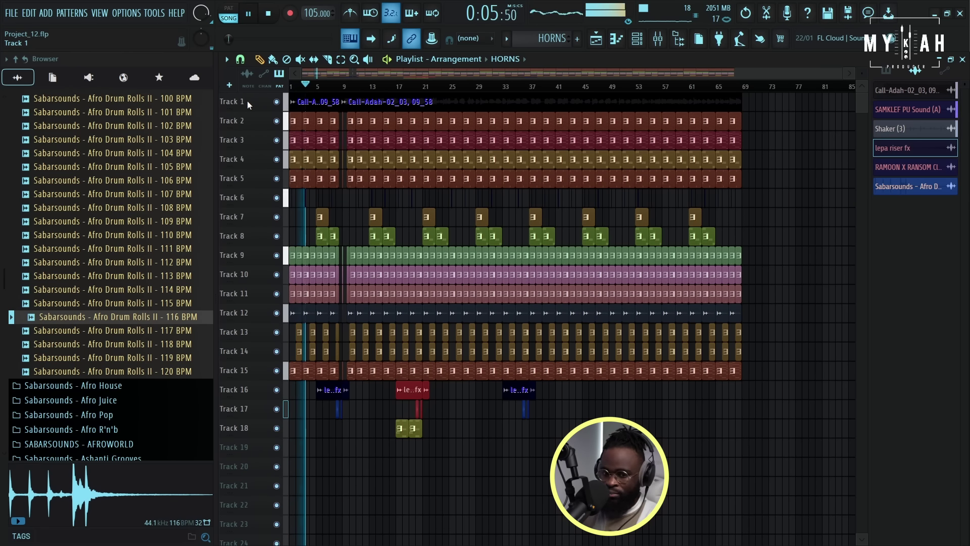
left_click(658, 38)
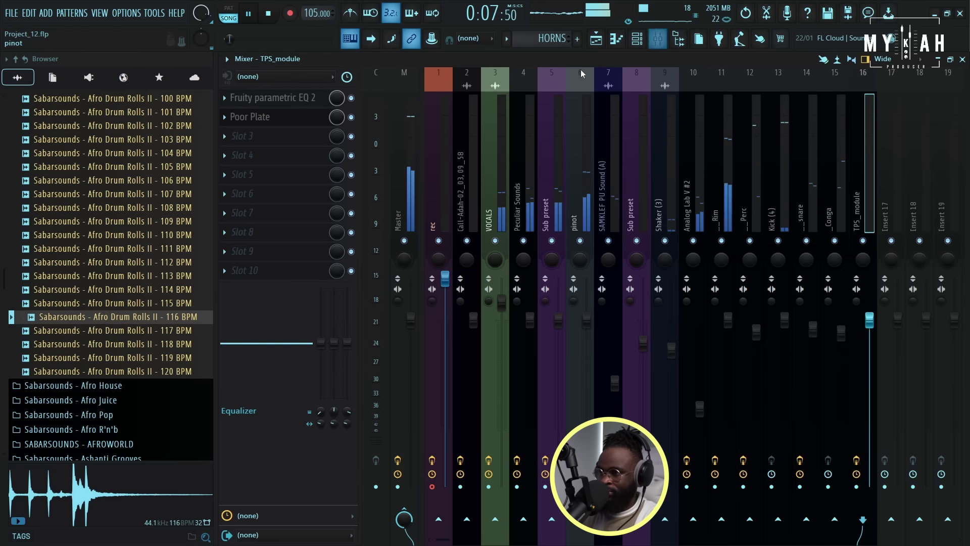
left_click(414, 205)
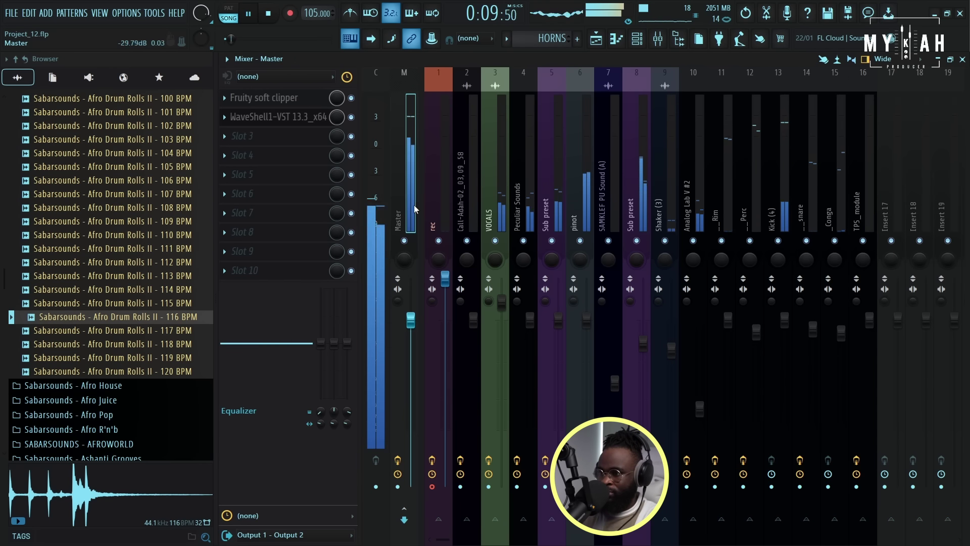
left_click(273, 117)
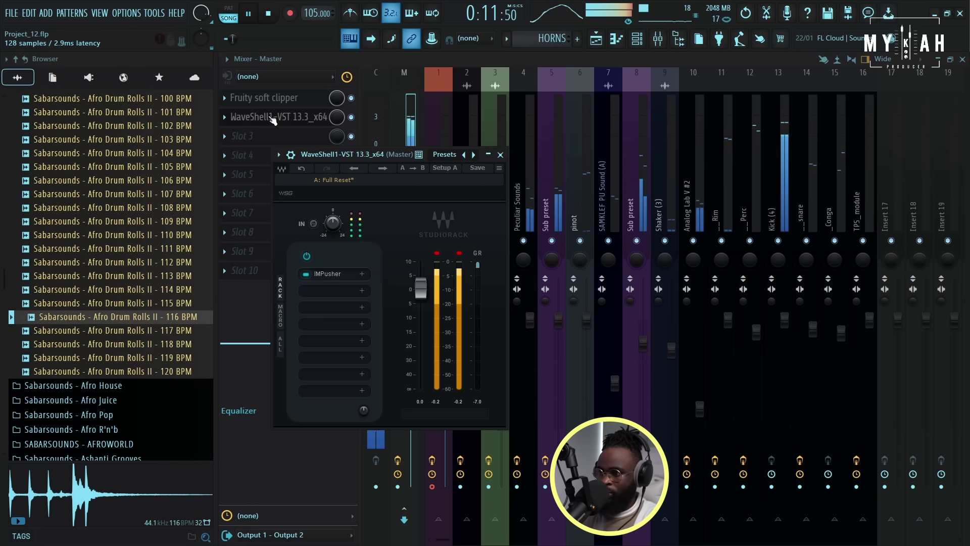
left_click(341, 271)
left_click_drag(431, 458, 431, 447)
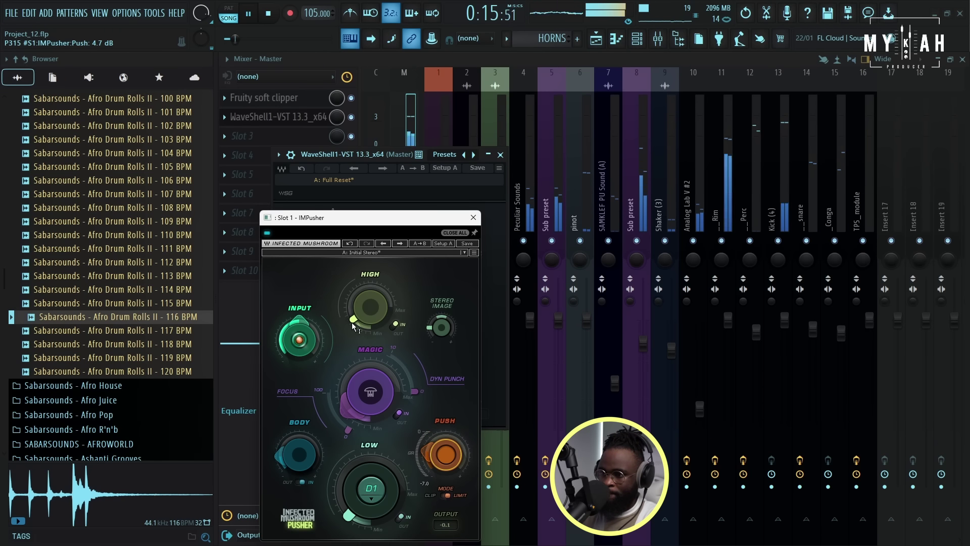
Set IMPusher's High to 2.6, Body to 3.1 and Stereo Image to 3.2, and raise its Low slightly
left_click_drag(352, 323, 352, 313)
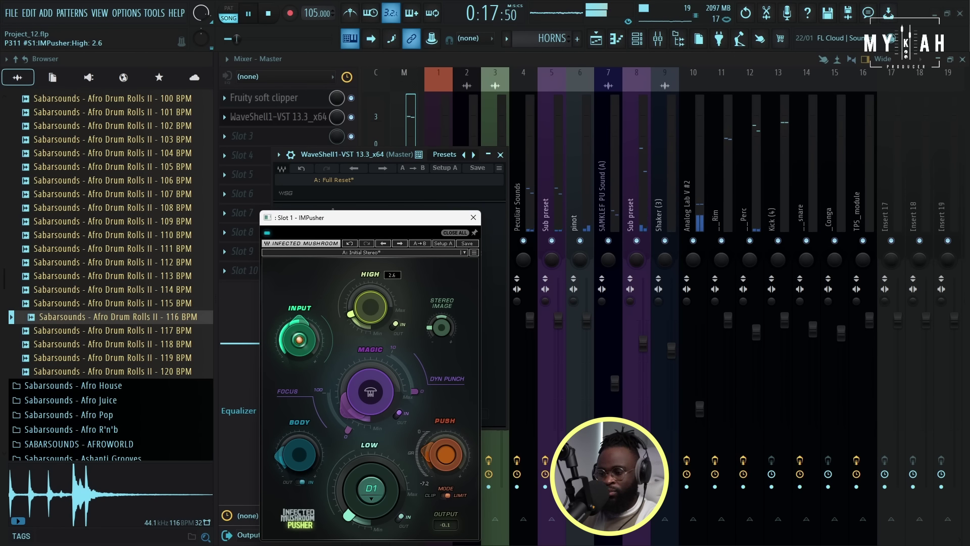
left_click_drag(371, 488, 371, 482)
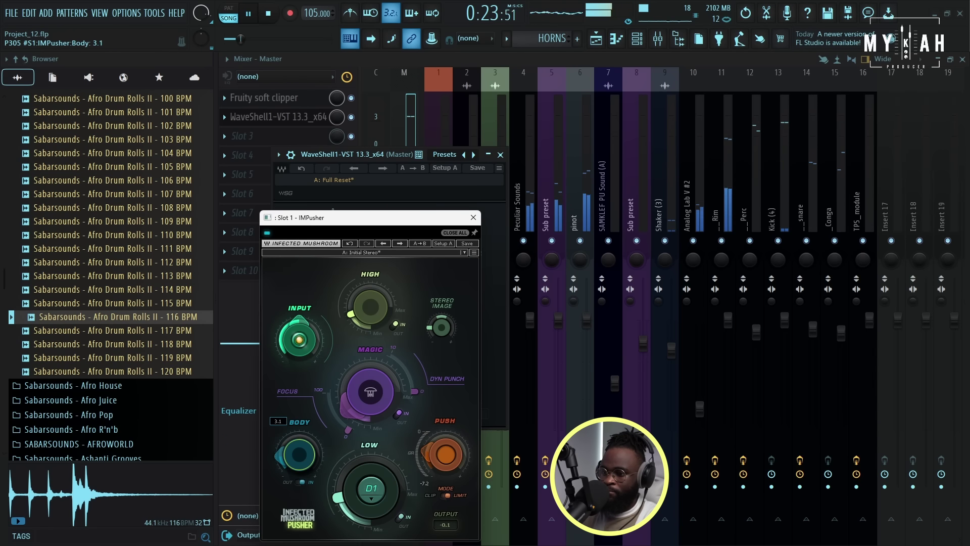
left_click(441, 327)
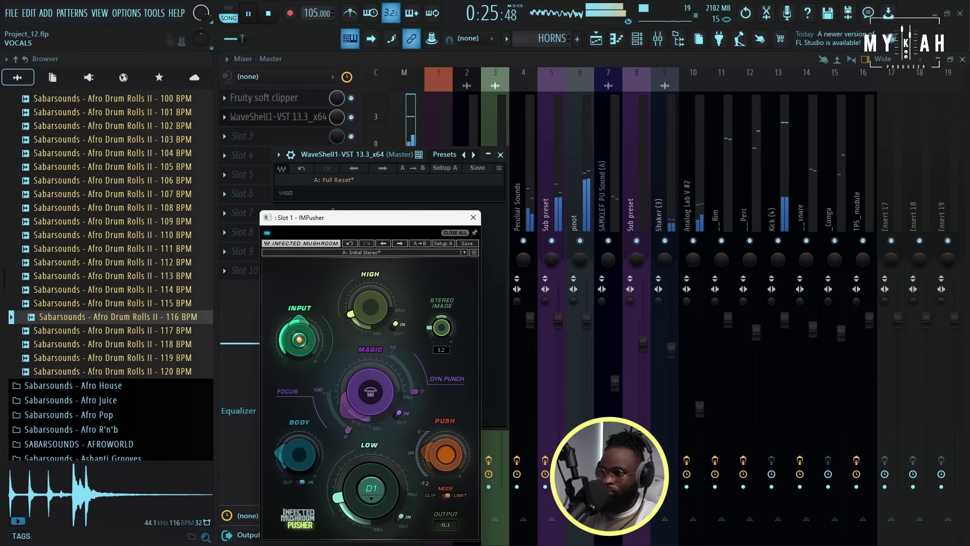
left_click_drag(441, 327, 441, 326)
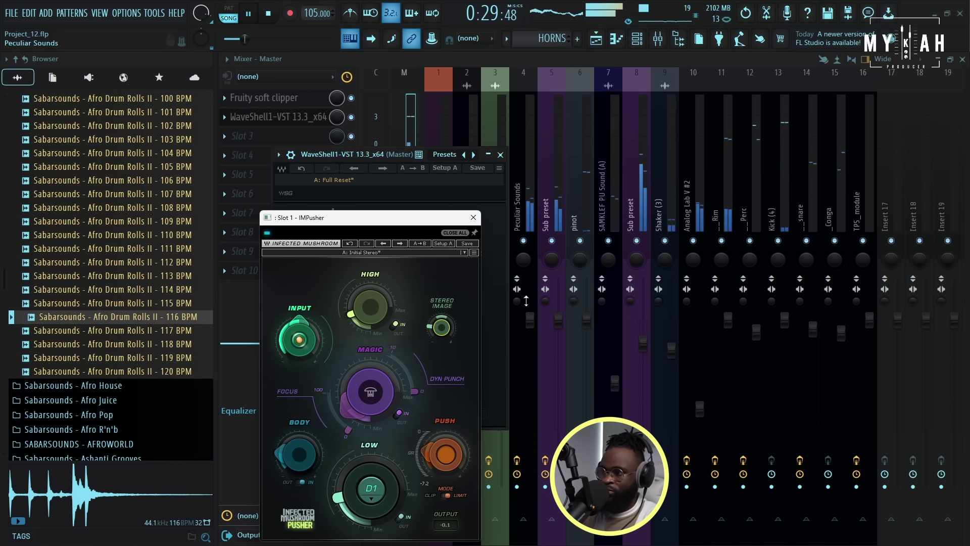
Return to the playlist, close the IMPusher window, and review the whole arrangement during playback
left_click(596, 40)
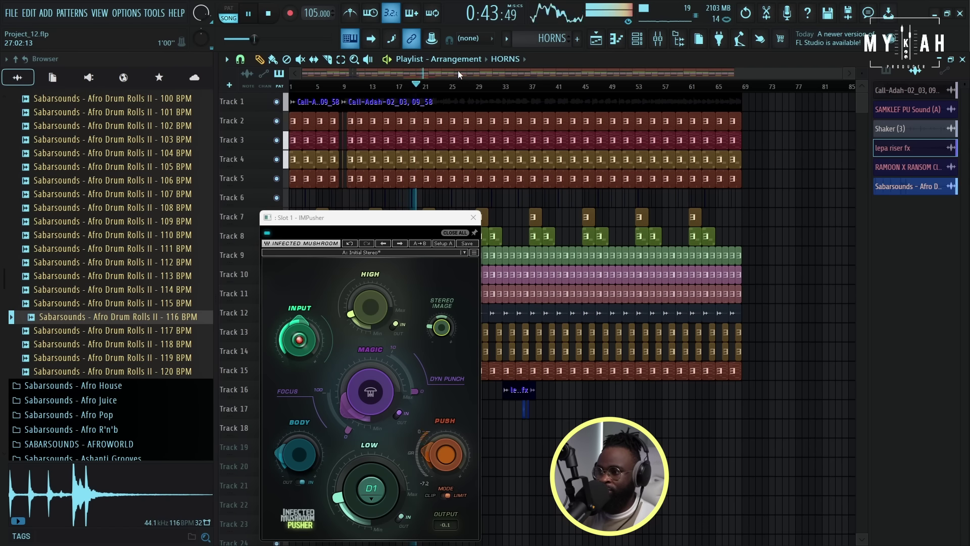
left_click(474, 220)
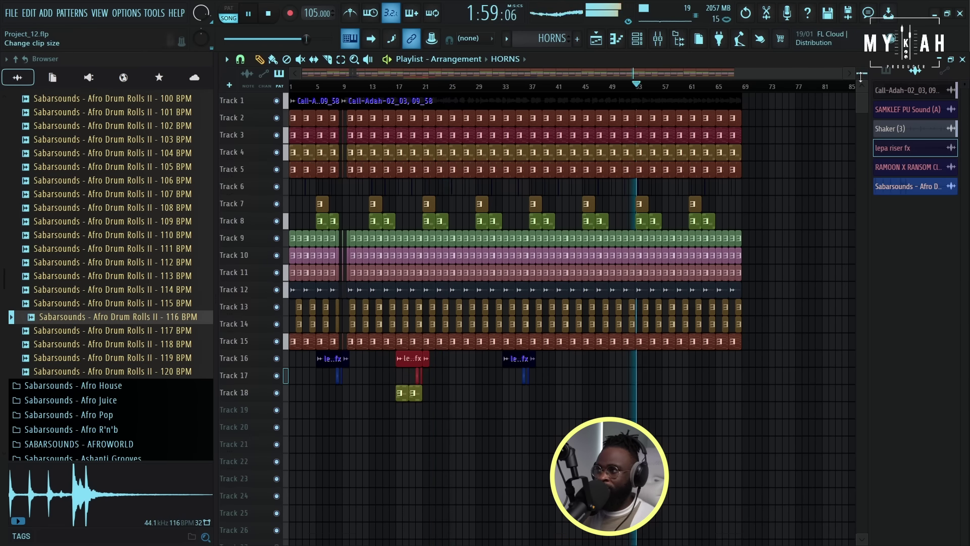
scroll(432, 244, "up", 4)
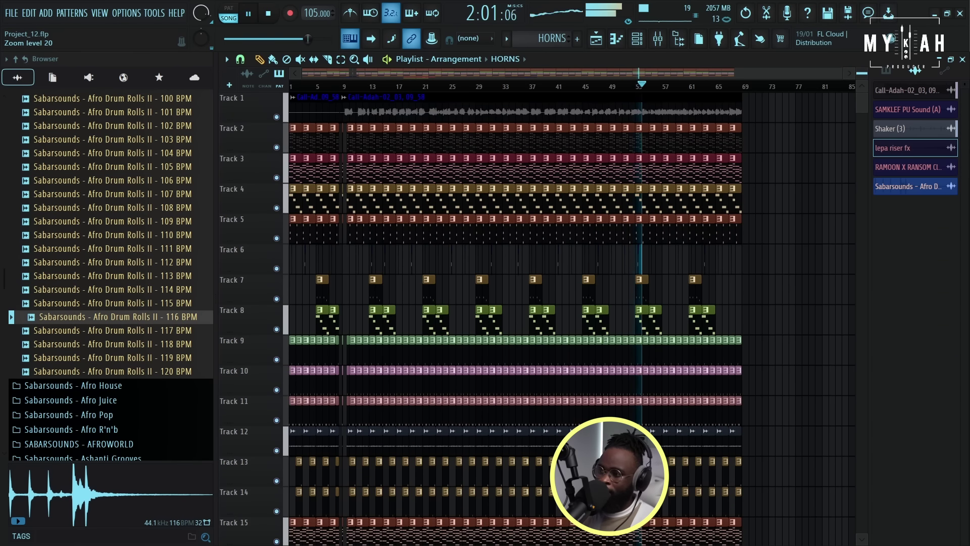
scroll(539, 238, "down", 2)
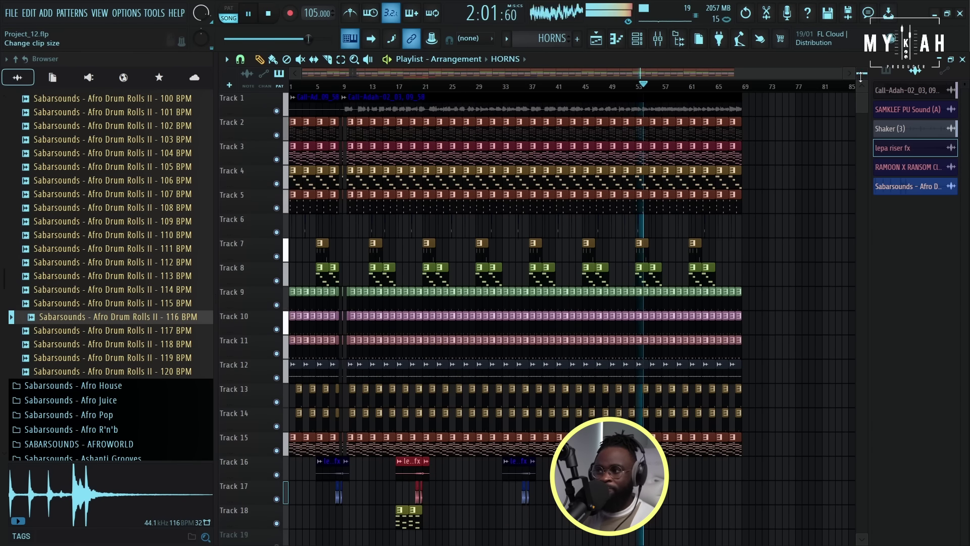